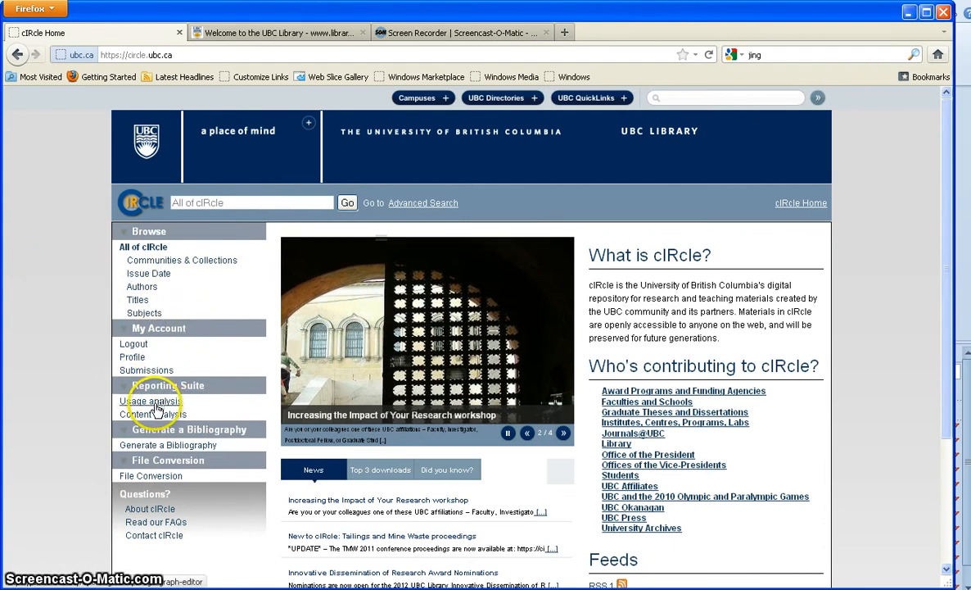
- Open Usage analysis from the Reporting Suite in the cIRcle sidebar
left_click(151, 403)
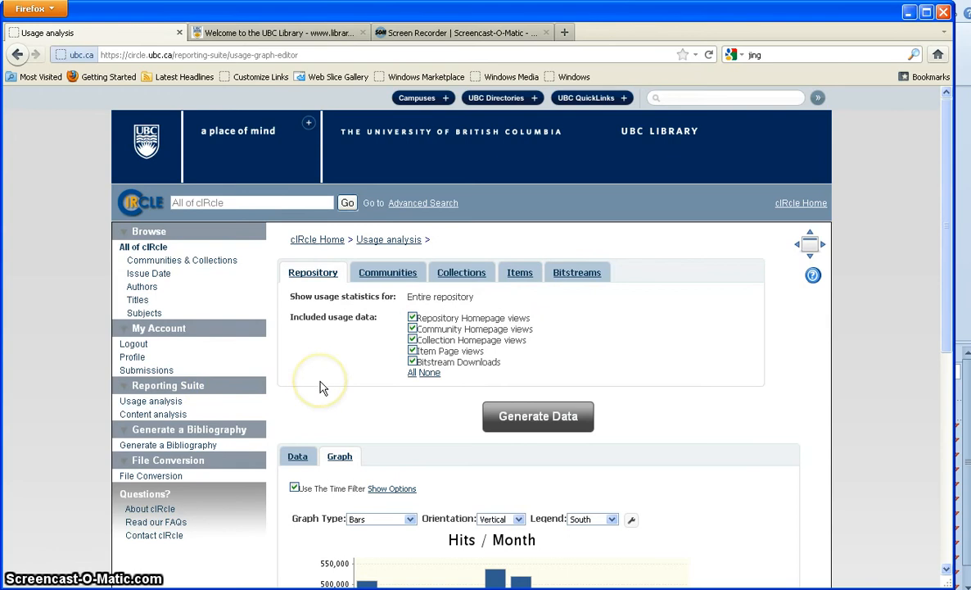
- View the monthly repository hits in the Data table, then switch to Collections statistics
scroll(321, 382, "down", 2)
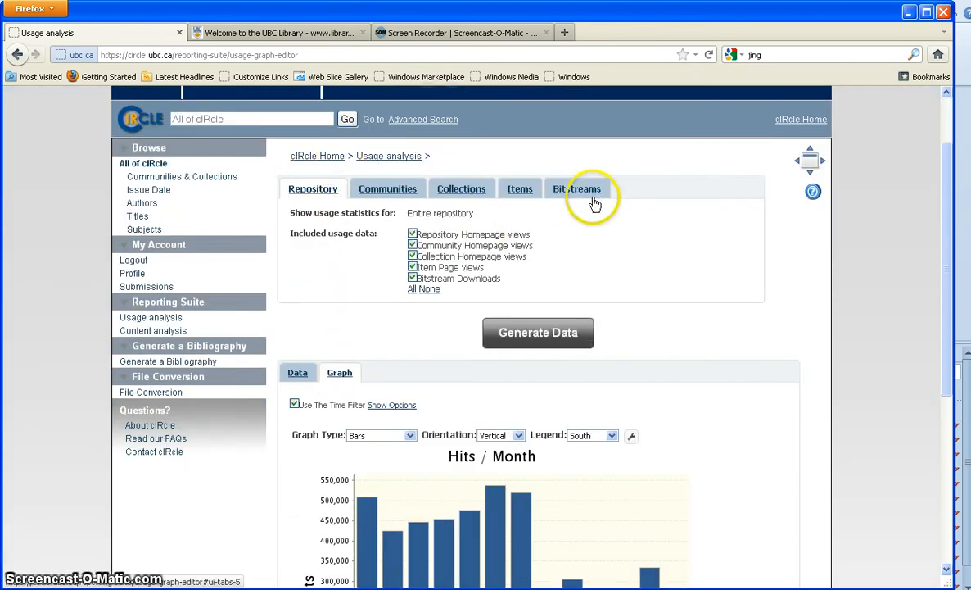
scroll(629, 227, "down", 4)
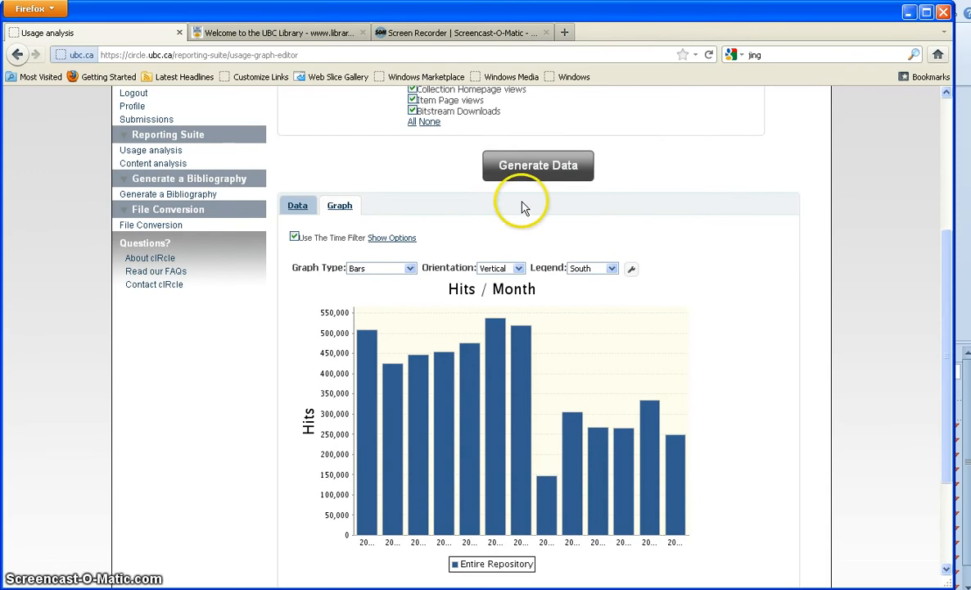
left_click(296, 207)
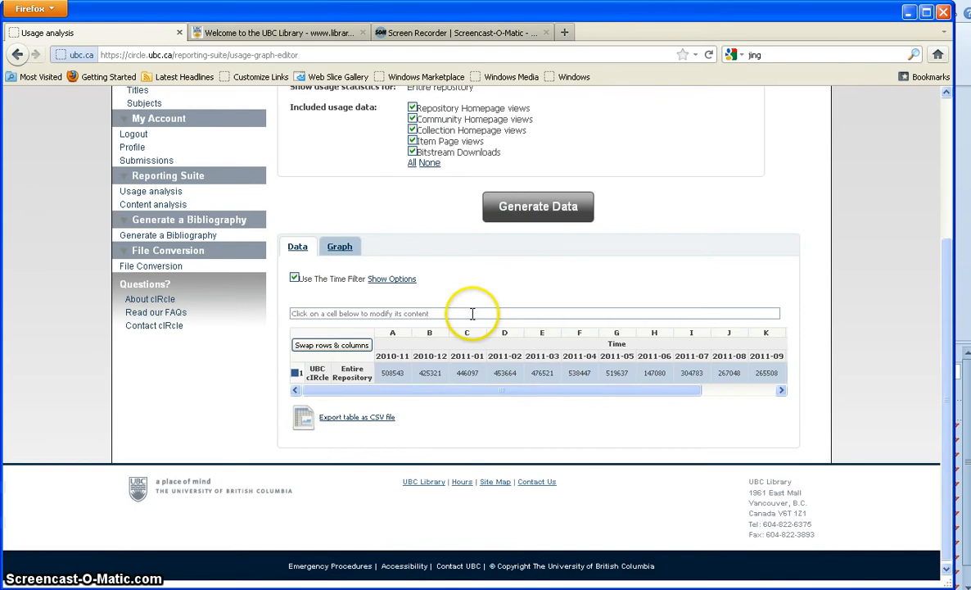
scroll(334, 280, "up", 2)
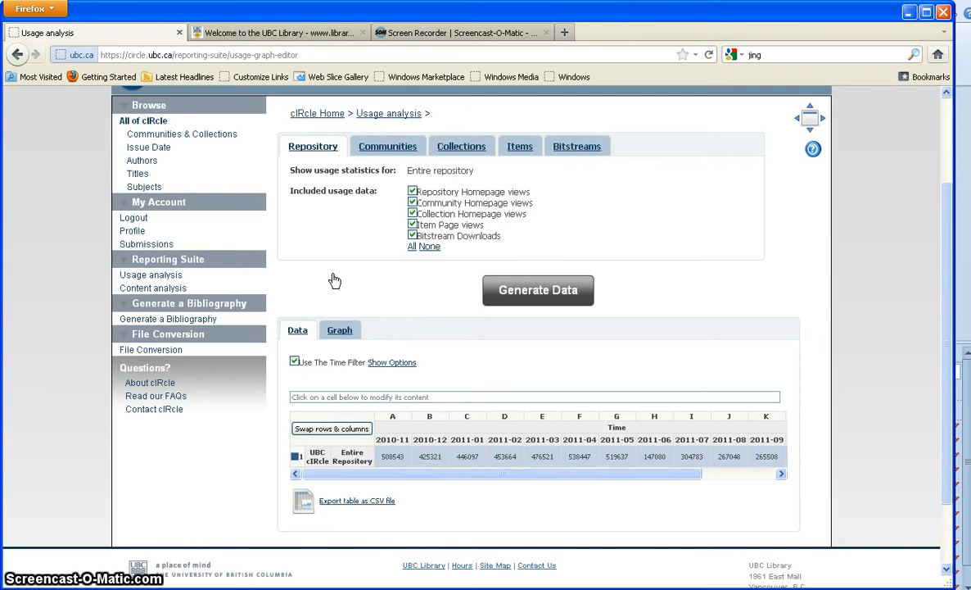
left_click(463, 150)
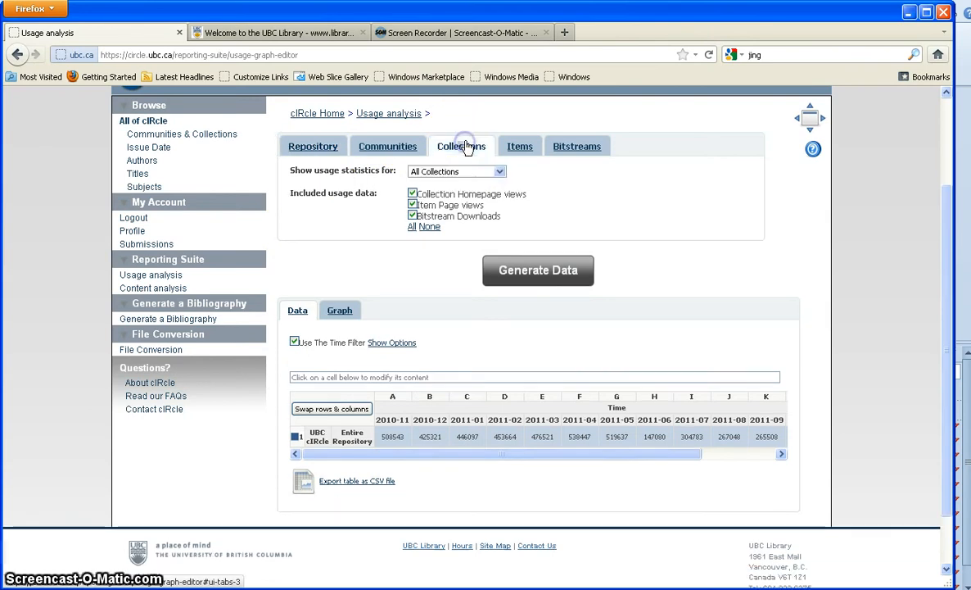
- Set the collections choice to Selected Collections and expand Faculties and Schools
left_click(499, 174)
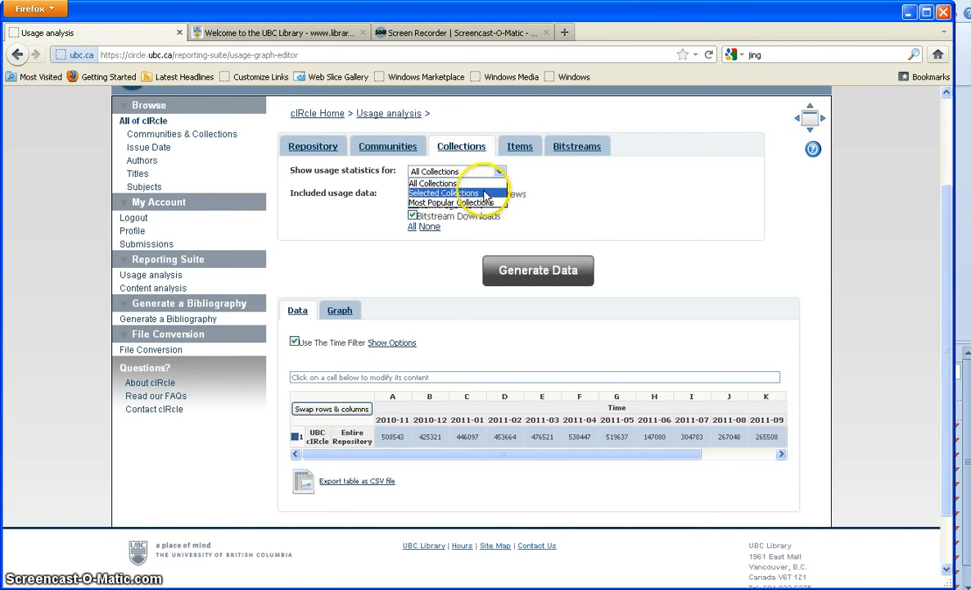
left_click(472, 193)
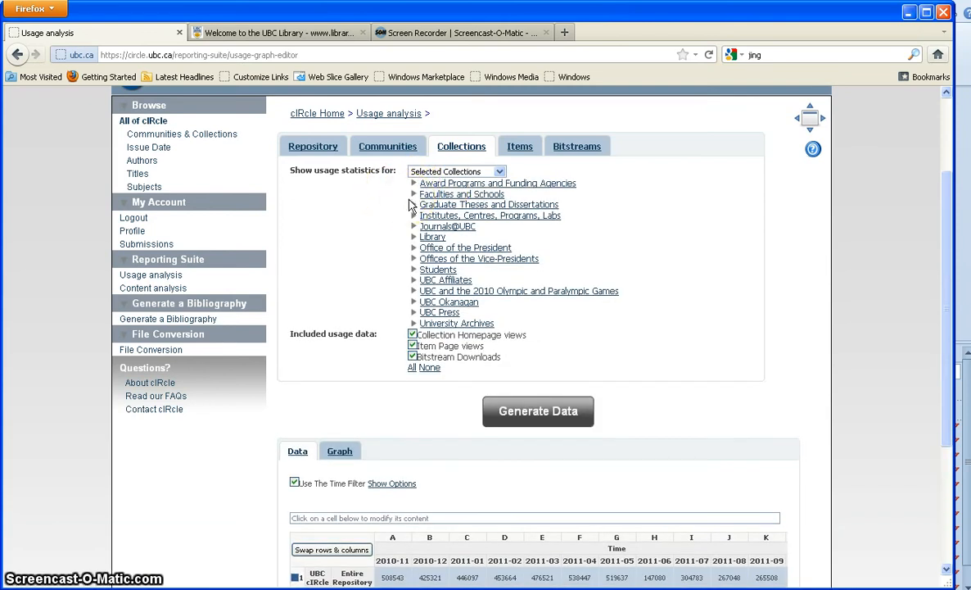
left_click(414, 194)
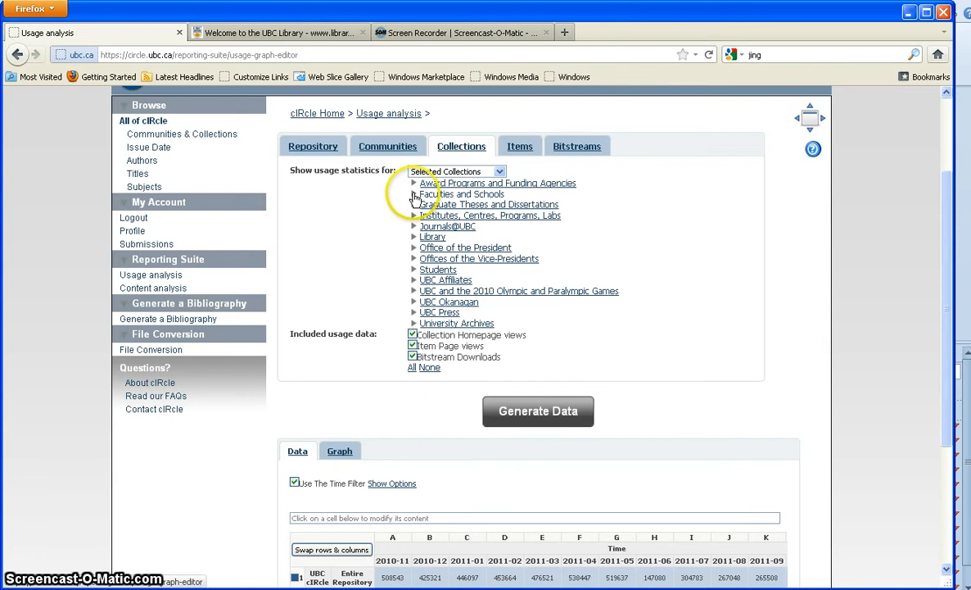
left_click(414, 195)
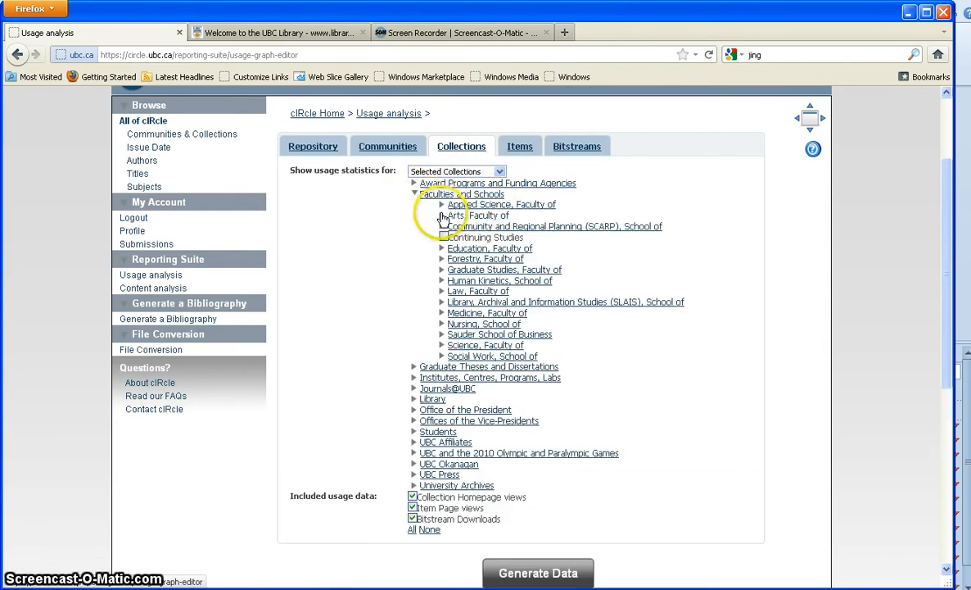
- Expand Applied Science > Mining Engineering > British Columbia Mine Reclamation Symposium to list its years
left_click(442, 216)
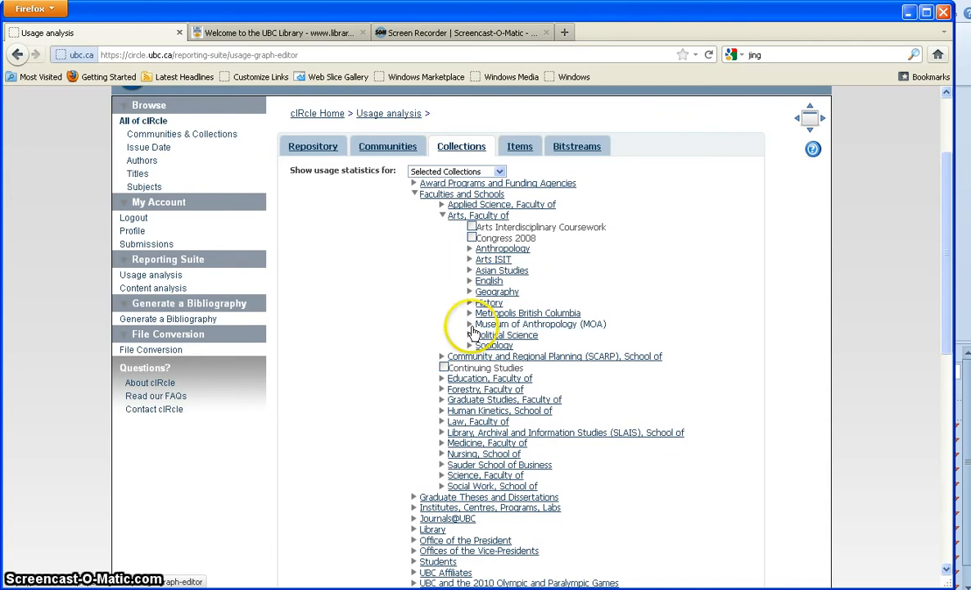
left_click(442, 215)
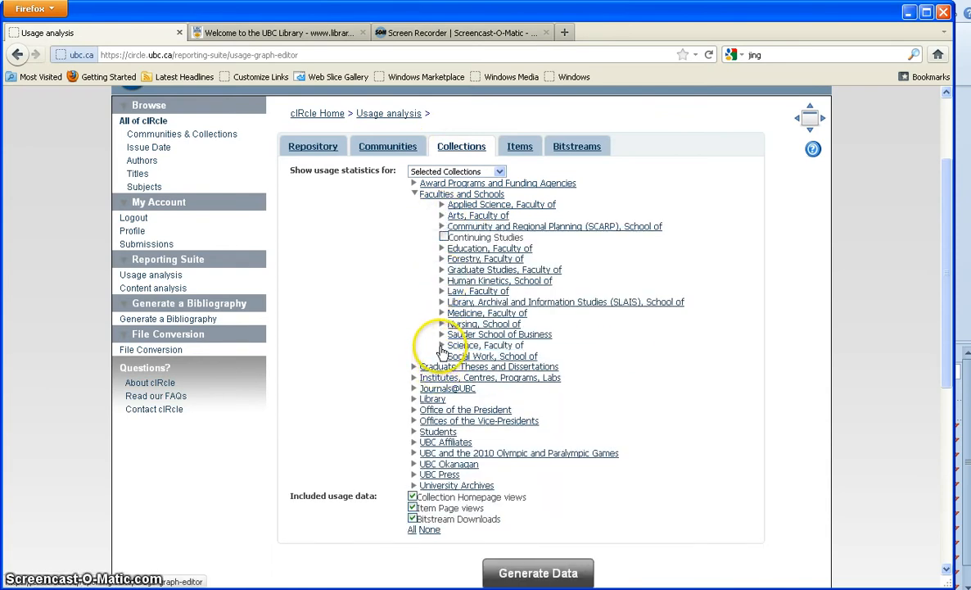
left_click(442, 205)
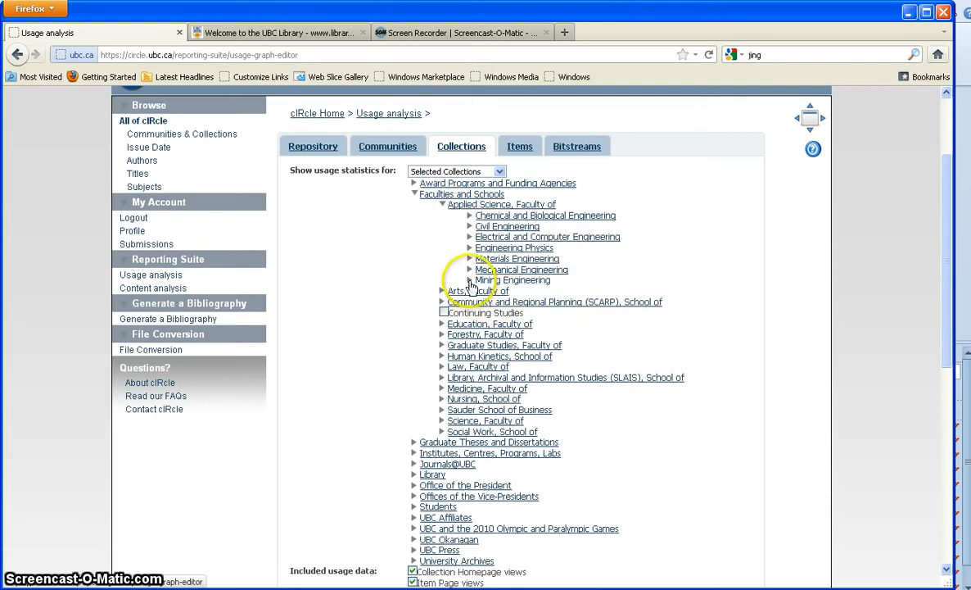
left_click(470, 280)
left_click(497, 302)
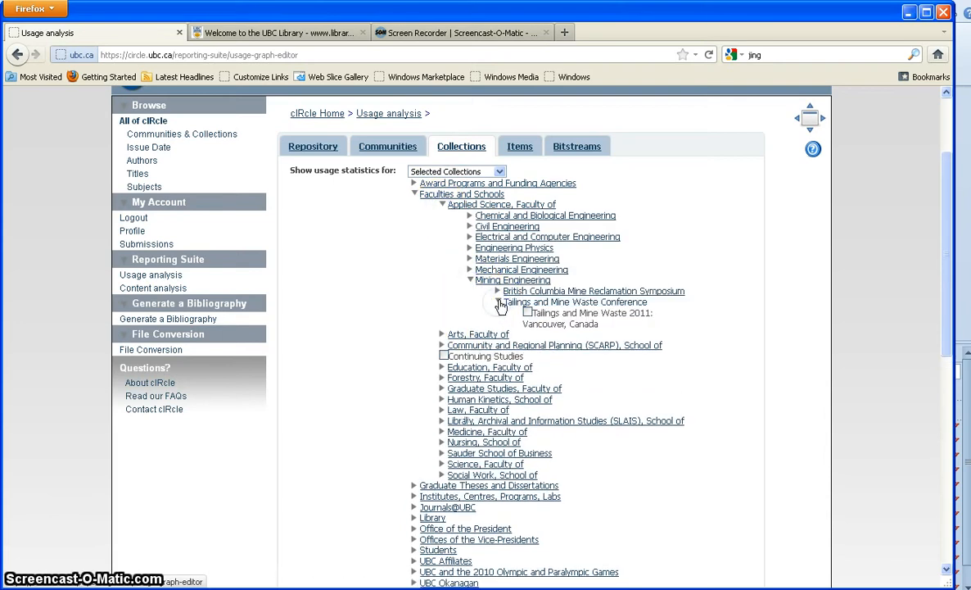
left_click(498, 302)
left_click(497, 292)
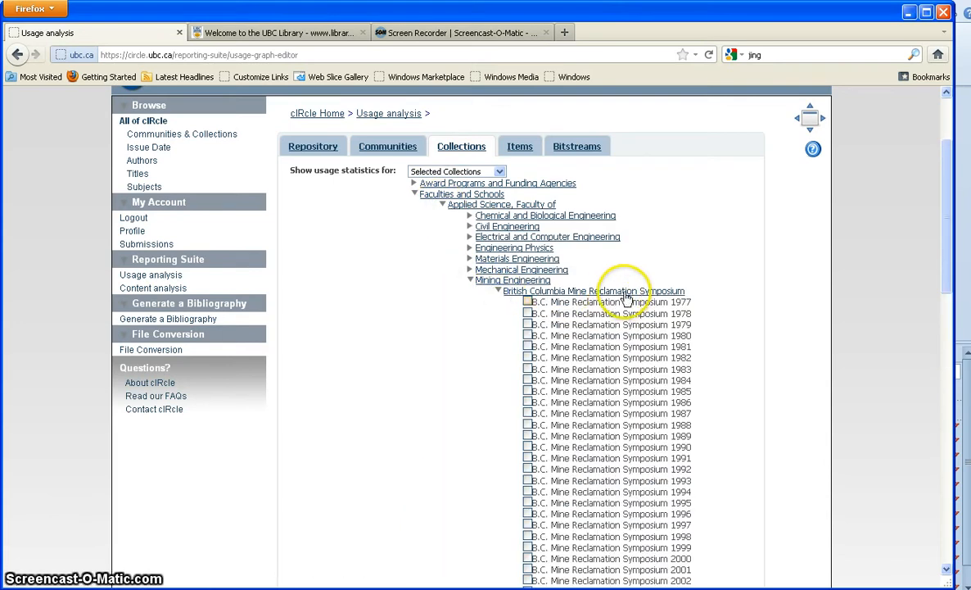
- Tick the symposium volumes 1977, 1980, 1983, 1987 and 1995 through 1999
scroll(626, 296, "down", 2)
left_click(528, 218)
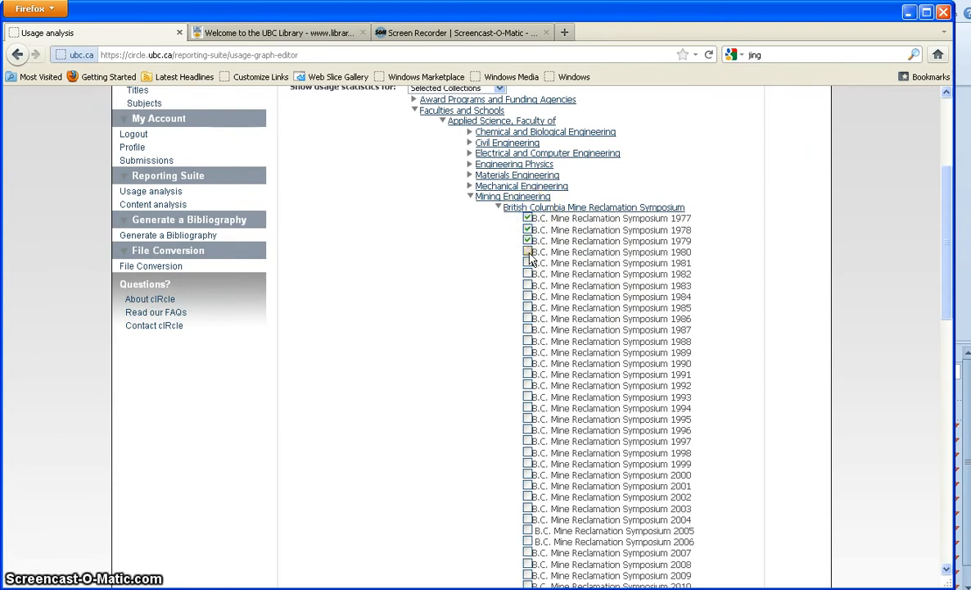
left_click(529, 253)
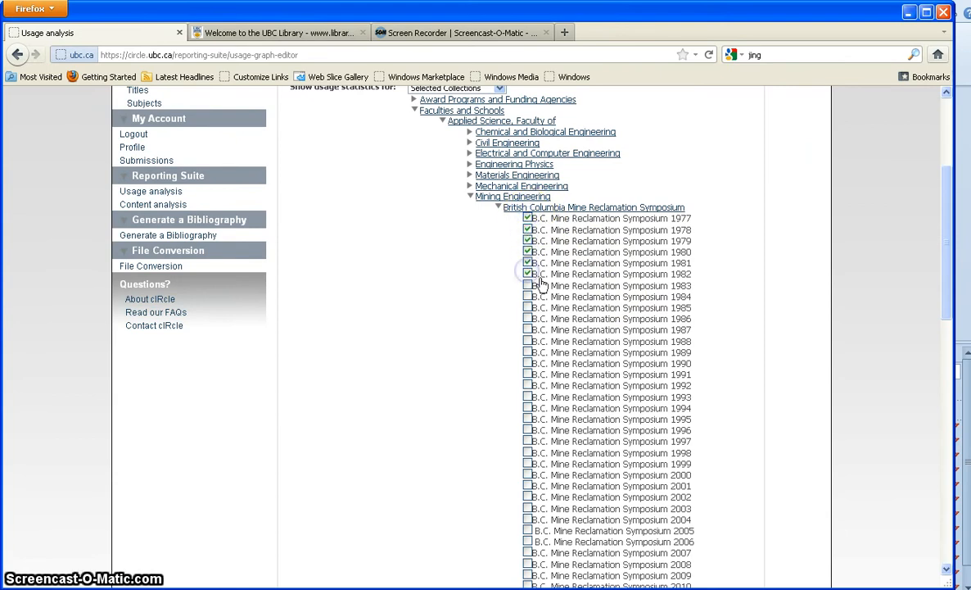
scroll(540, 283, "up", 2)
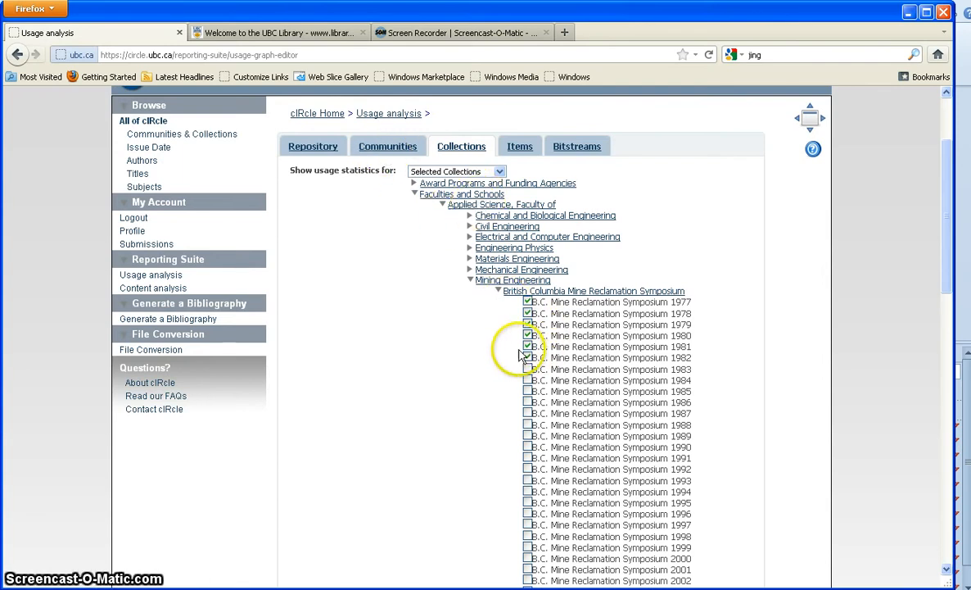
scroll(512, 350, "down", 2)
left_click(529, 284)
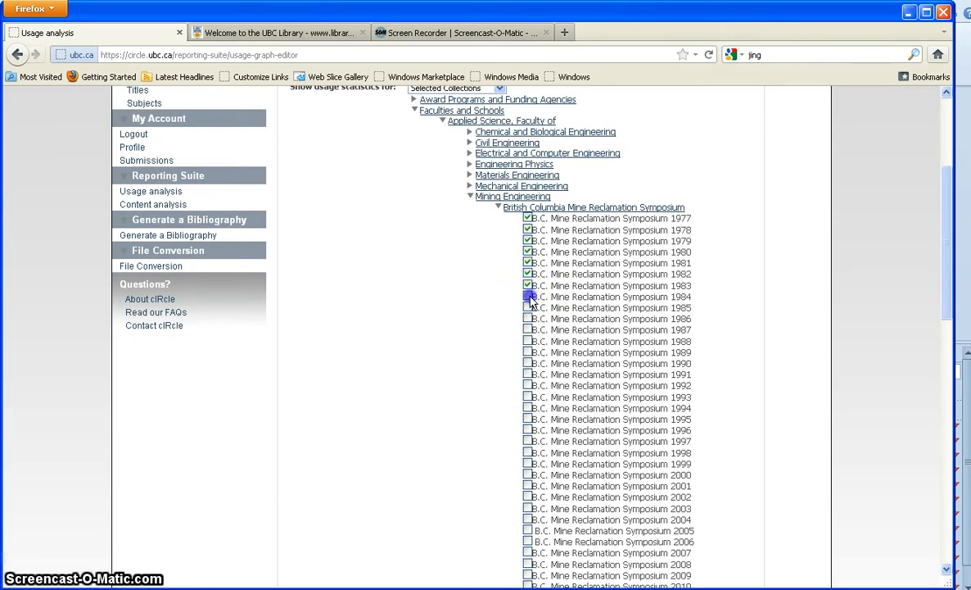
left_click(527, 330)
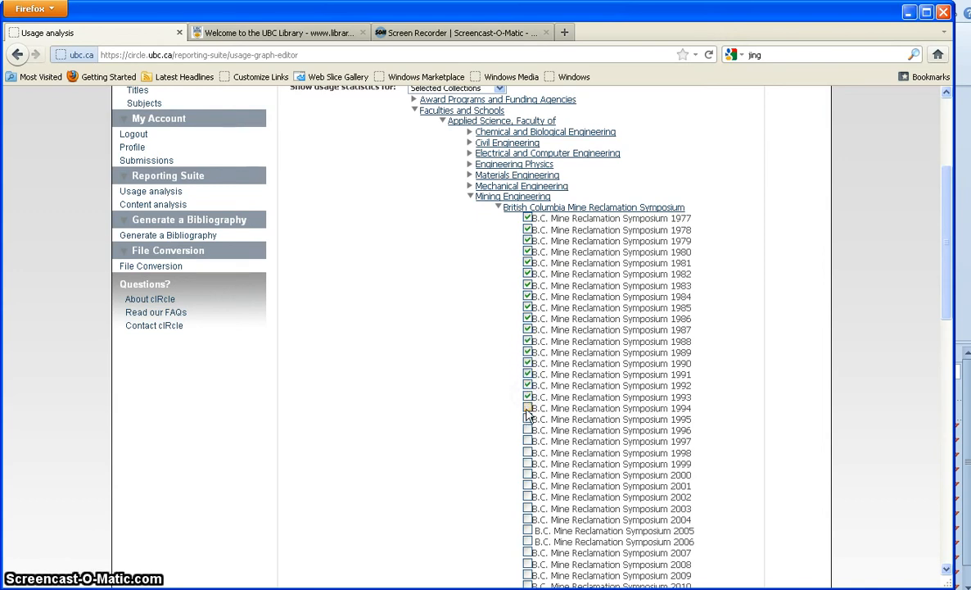
left_click(527, 419)
left_click(527, 430)
left_click(527, 441)
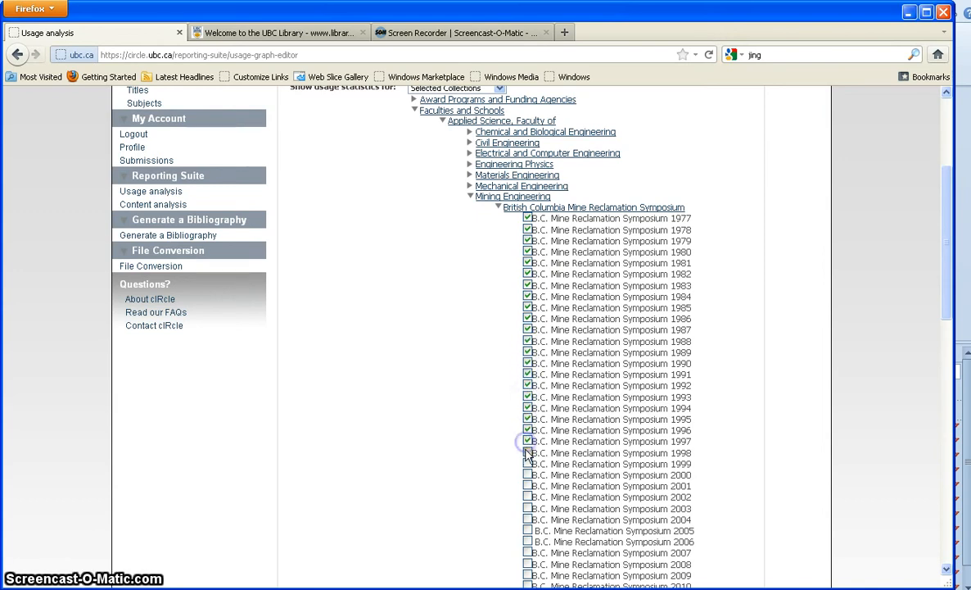
left_click(528, 452)
left_click(528, 464)
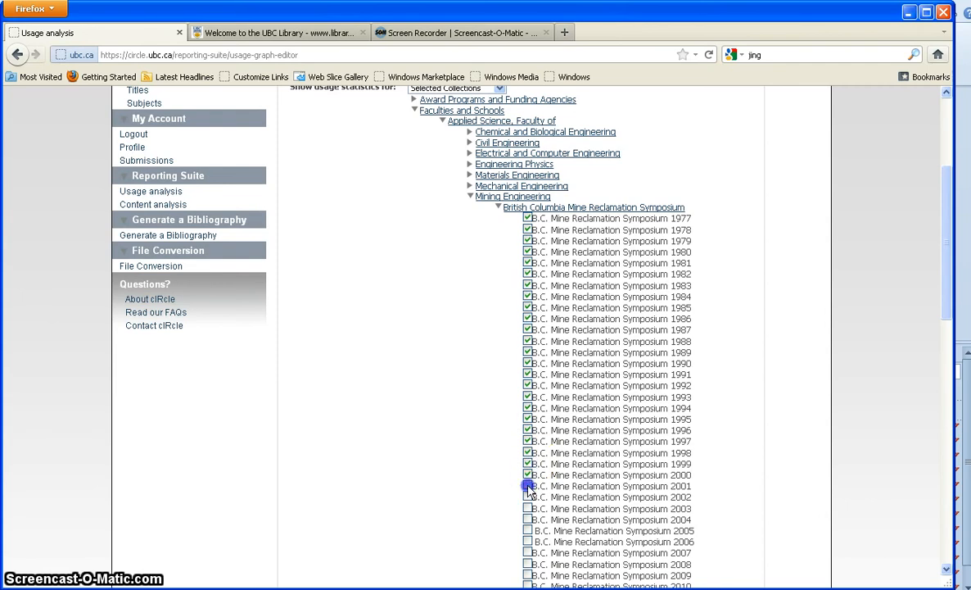
- Tick the 2001, 2002, 2003 and 2010 symposium volumes
scroll(529, 489, "down", 2)
left_click(528, 402)
left_click(528, 413)
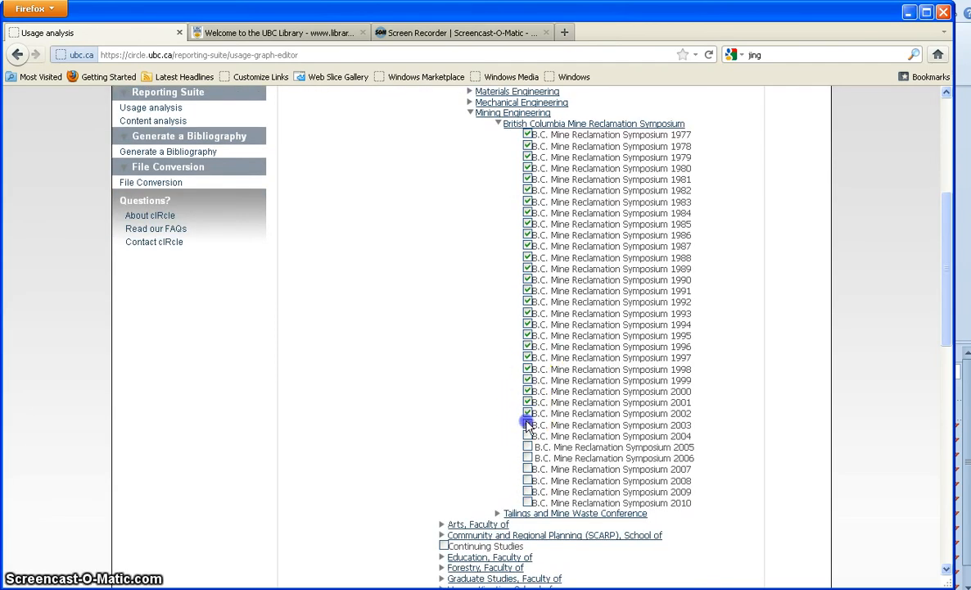
left_click(528, 424)
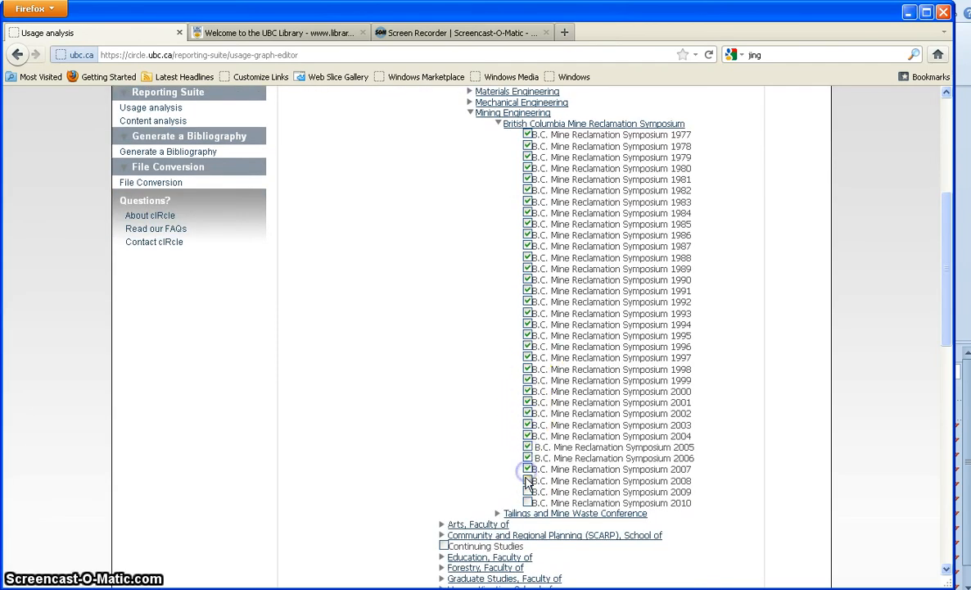
left_click(527, 502)
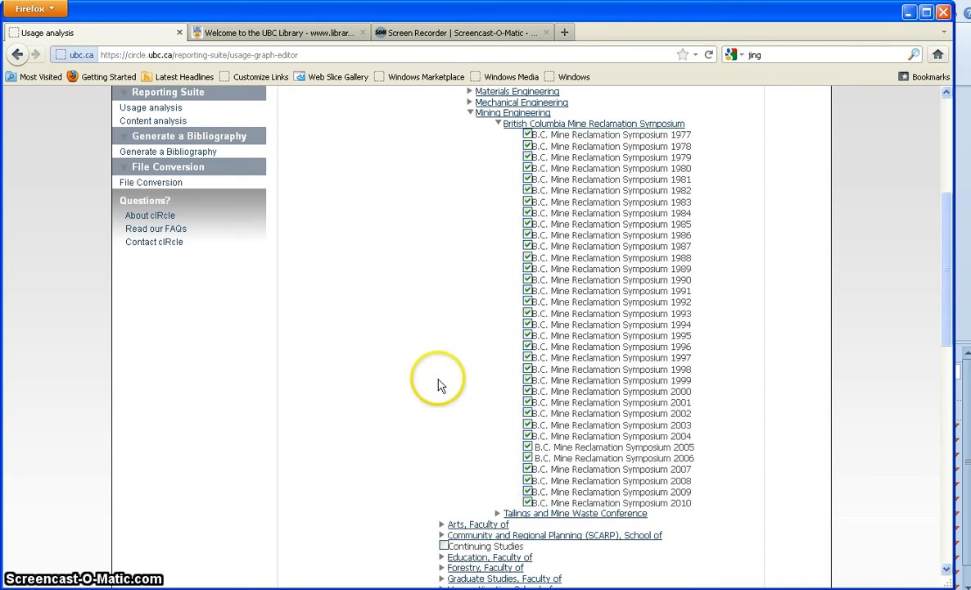
scroll(423, 375, "down", 4)
scroll(367, 342, "down", 8)
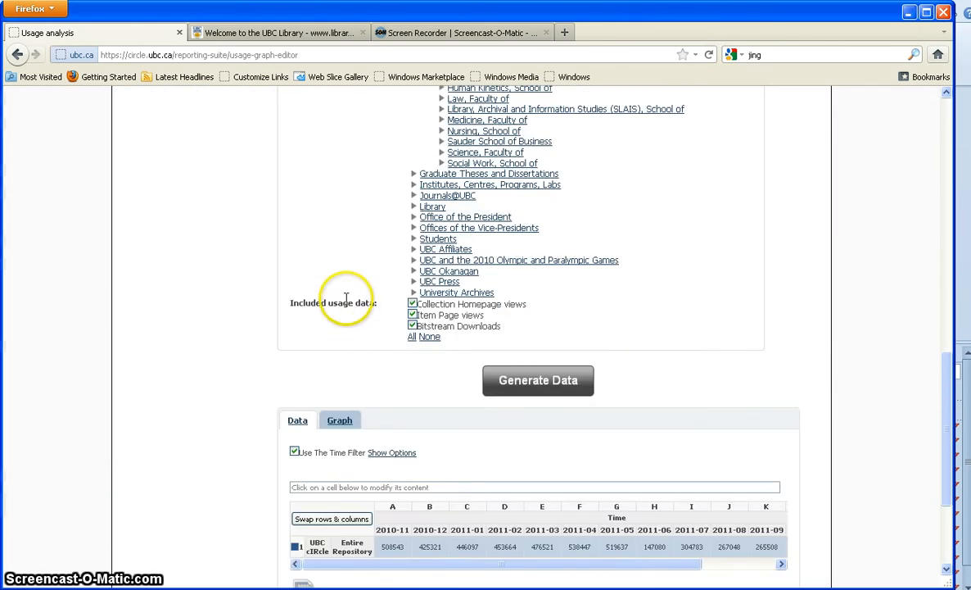
- Generate the monthly hits table for the selected B.C. Mine Reclamation Symposium years
left_click(528, 383)
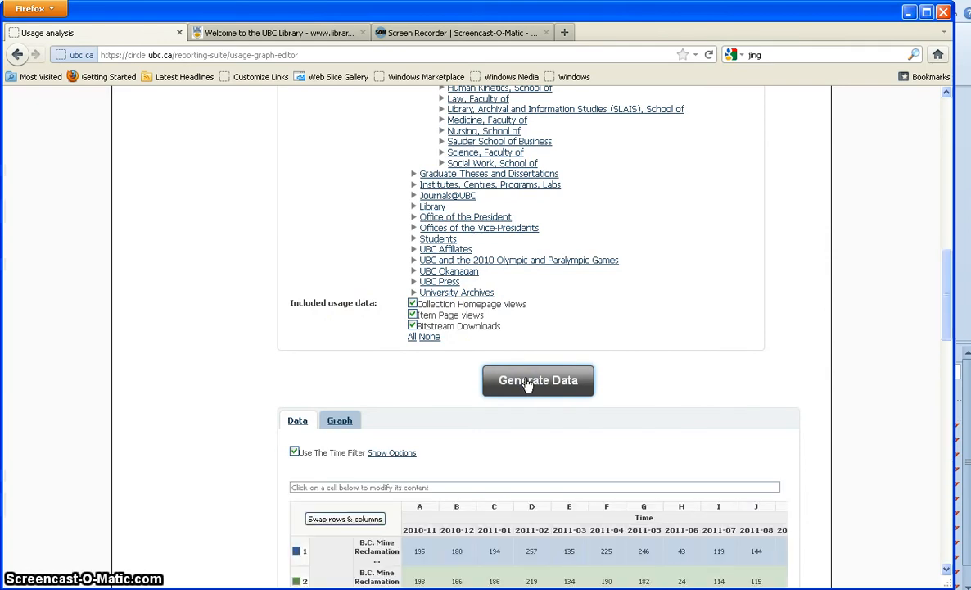
scroll(483, 398, "down", 2)
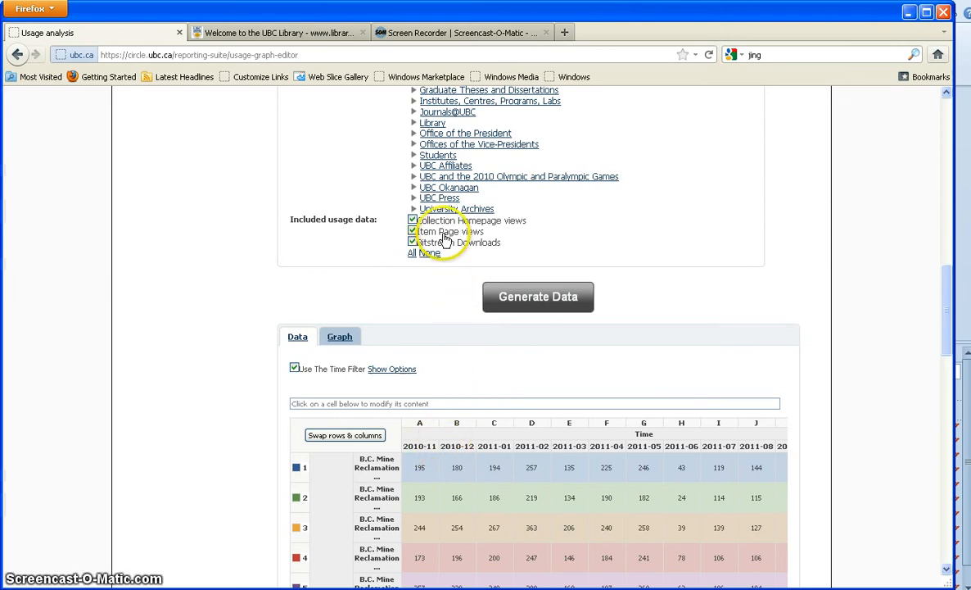
- Exclude bitstream downloads and homepage views, then regenerate the table with Item Page views only
left_click_drag(285, 219, 503, 246)
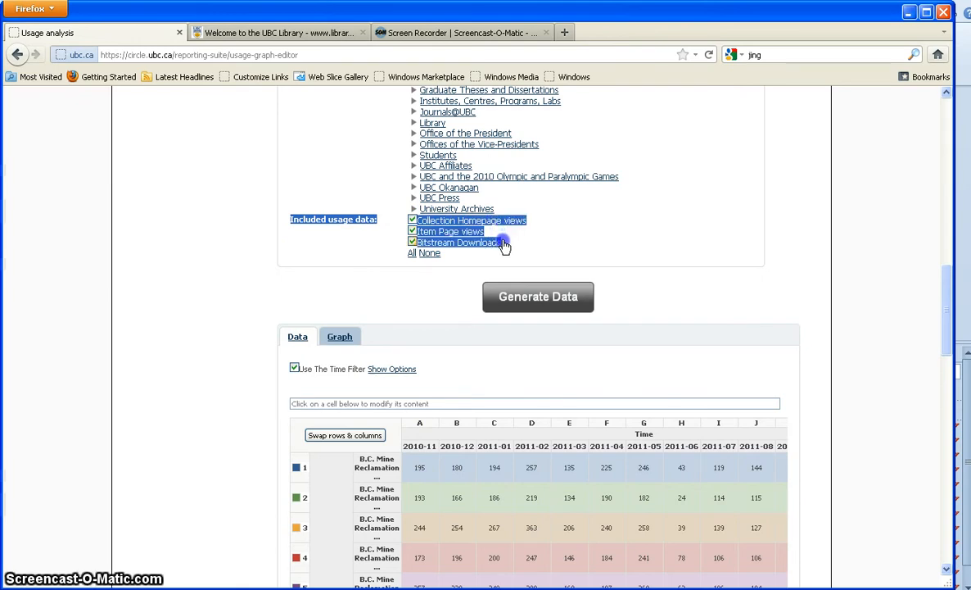
left_click(515, 249)
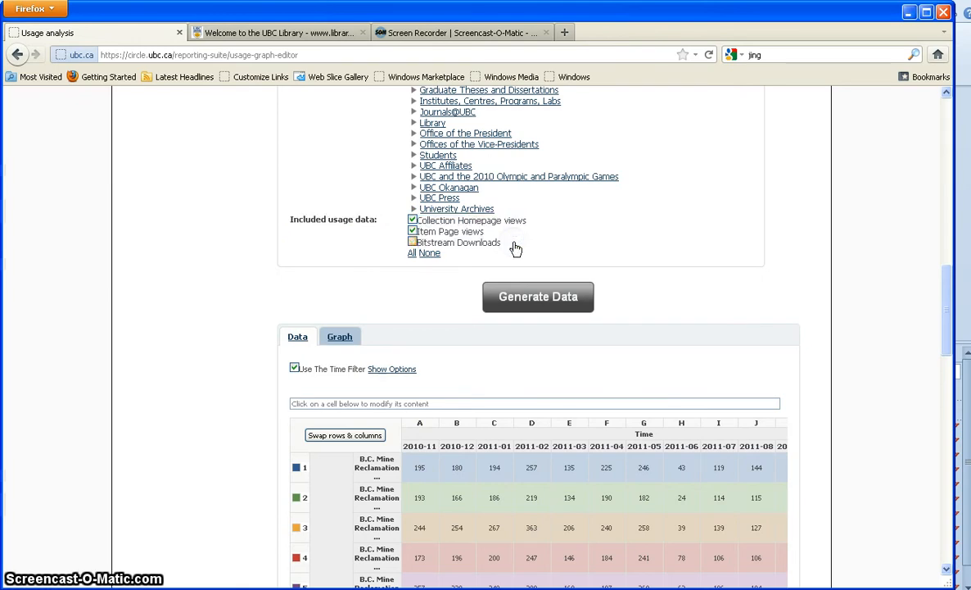
left_click(448, 223)
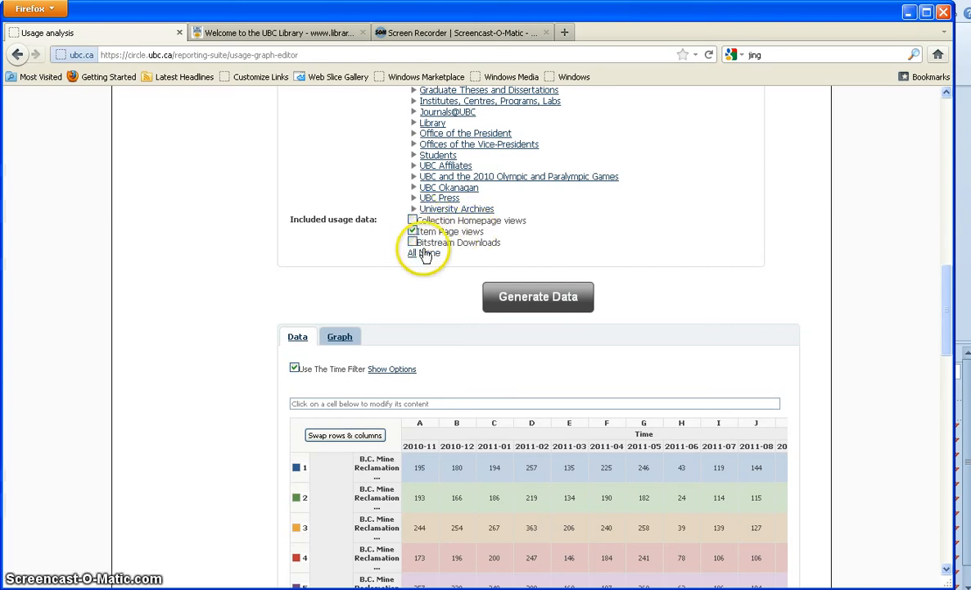
left_click(543, 298)
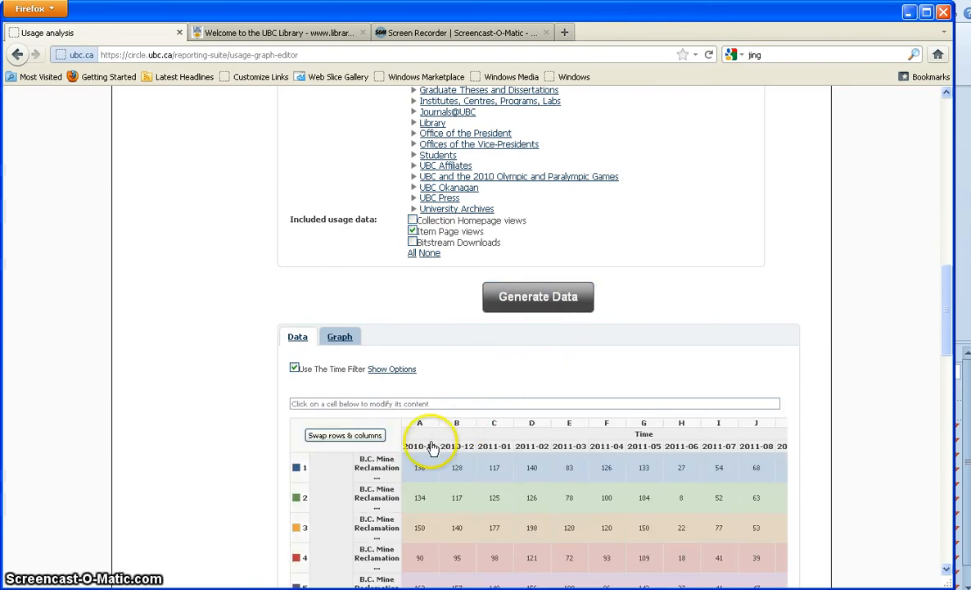
left_click(412, 468)
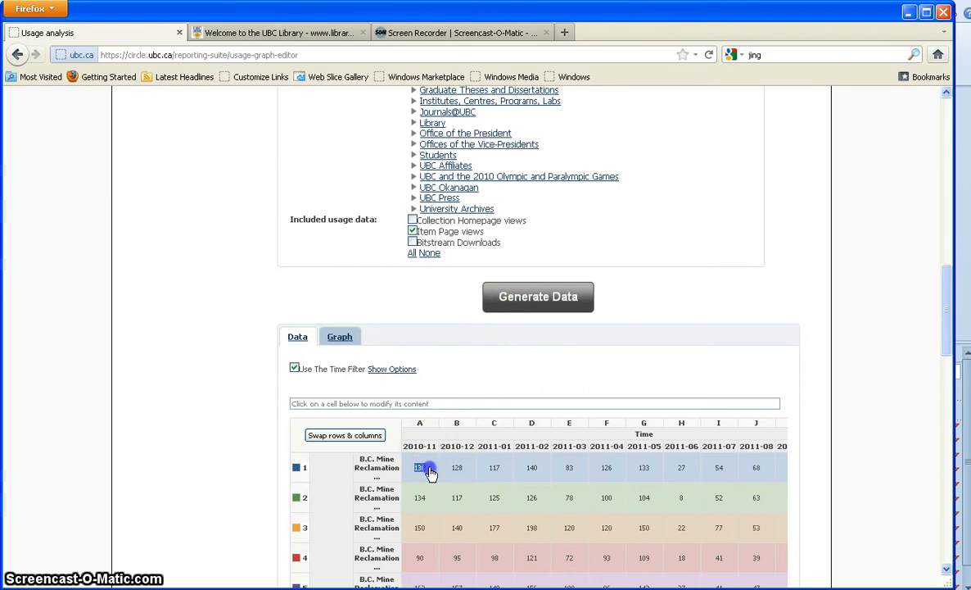
left_click(263, 423)
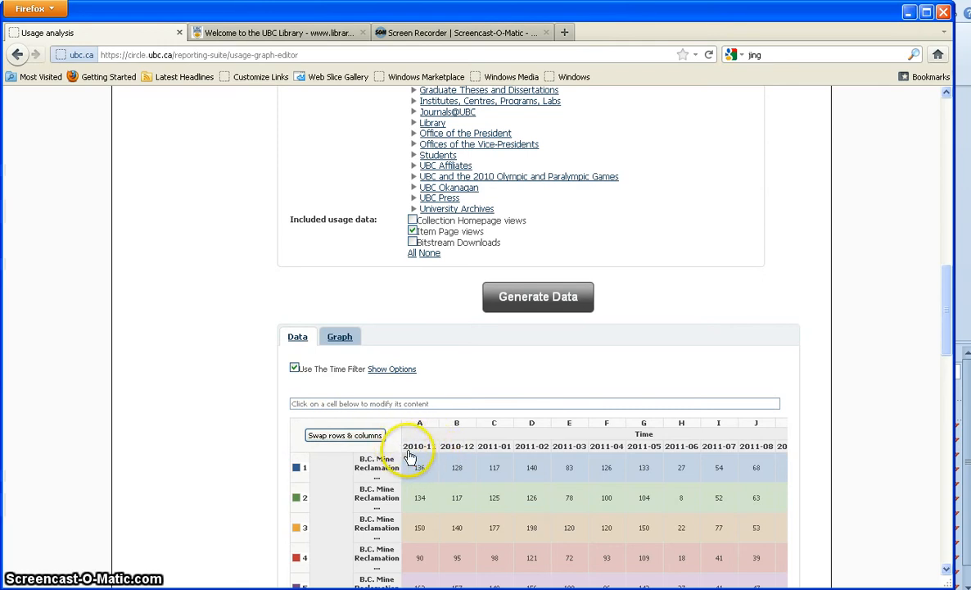
- Set the table's start date to Dec 2009 and update it to cover Dec 2009–Nov 2011
left_click(399, 370)
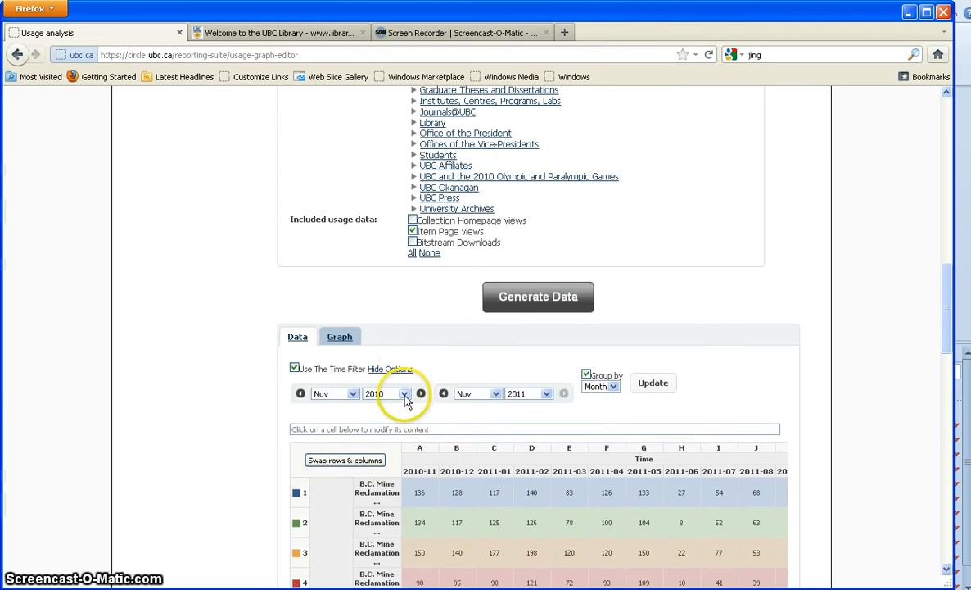
left_click(404, 395)
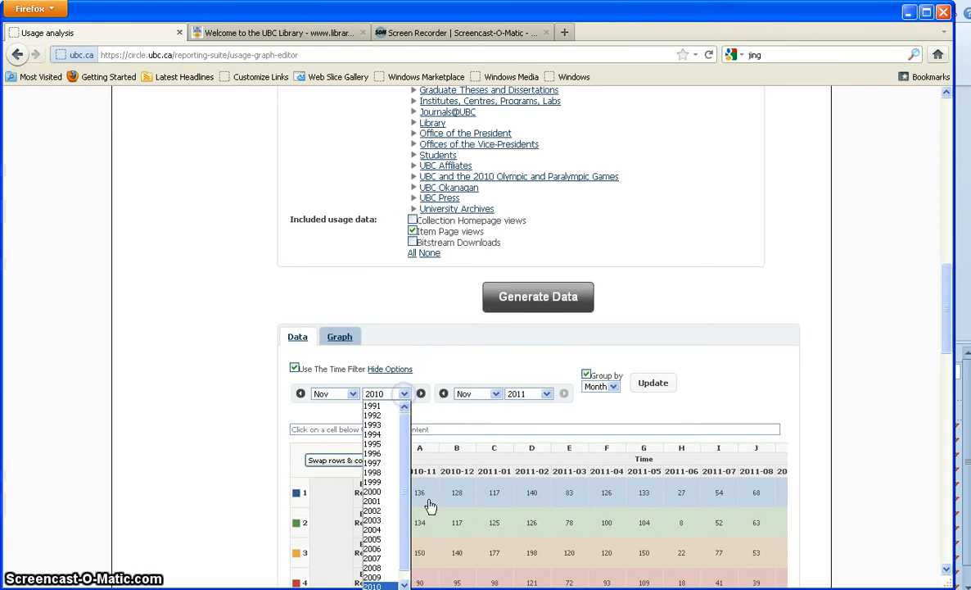
left_click(378, 577)
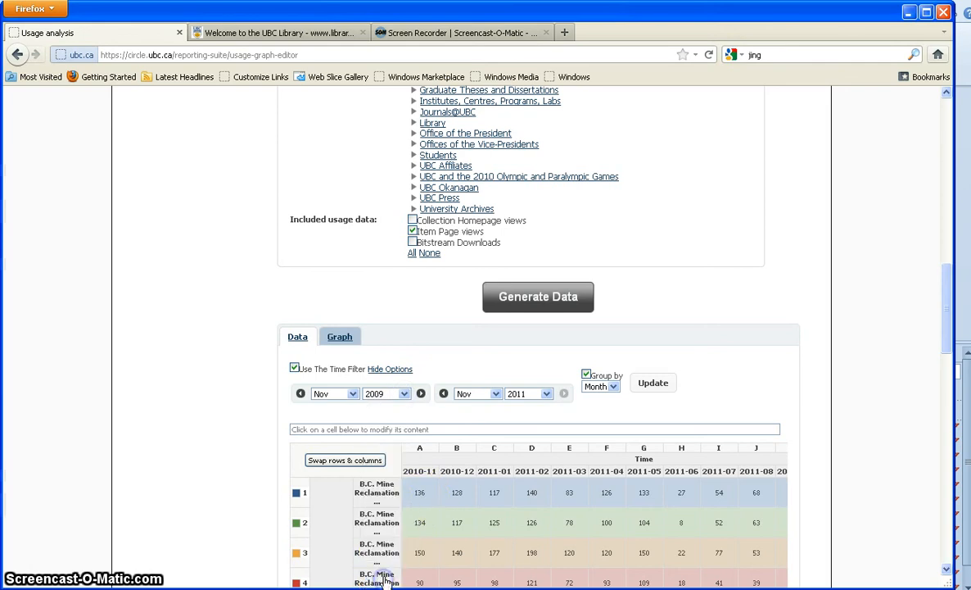
left_click(354, 394)
left_click(333, 513)
left_click(652, 384)
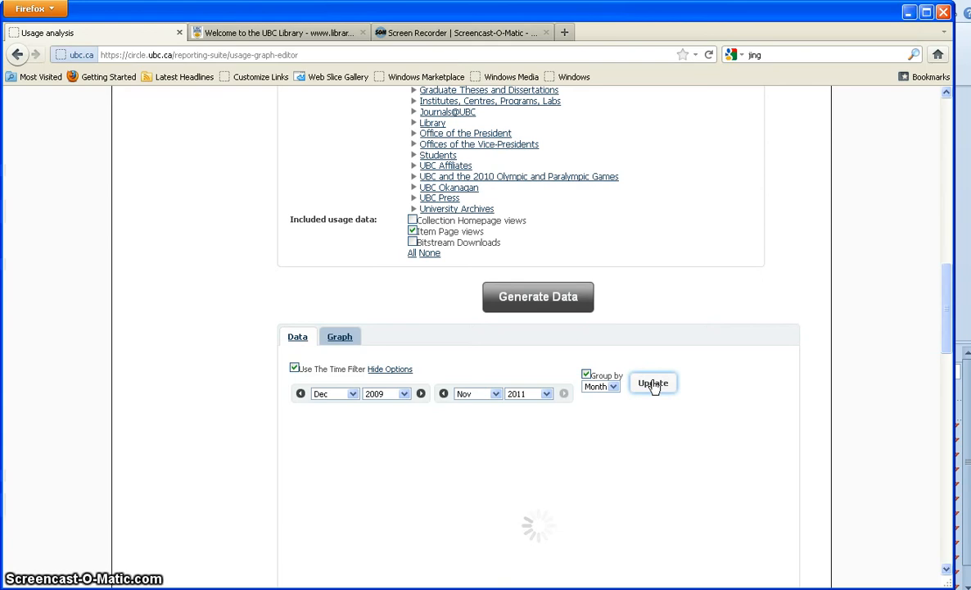
scroll(652, 386, "down", 2)
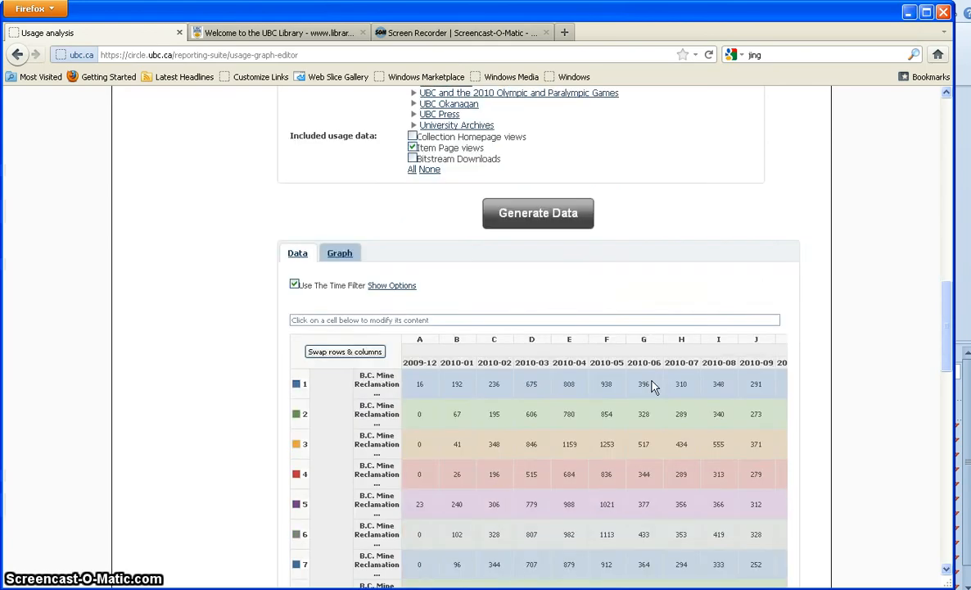
scroll(653, 385, "down", 4)
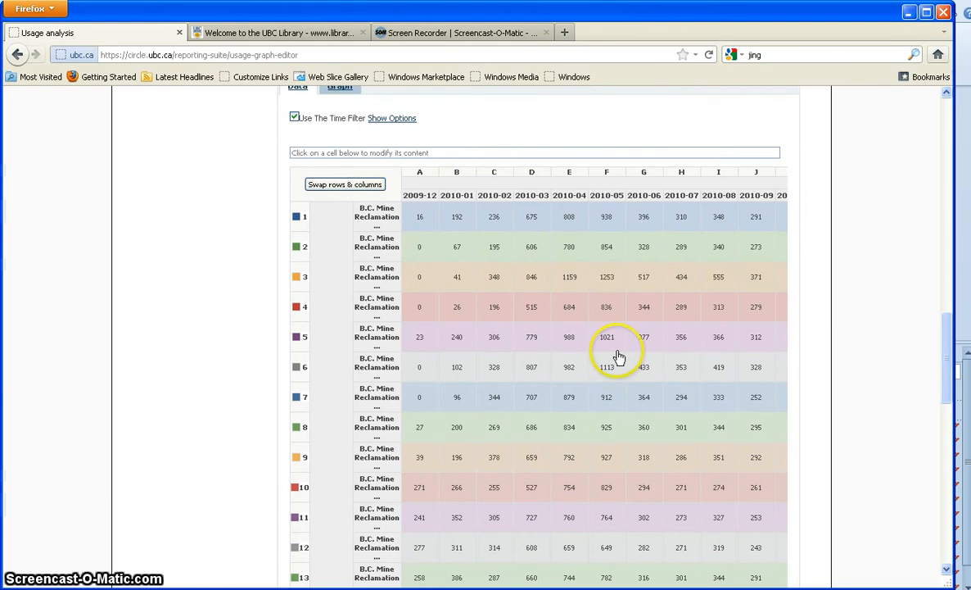
scroll(616, 354, "up", 4)
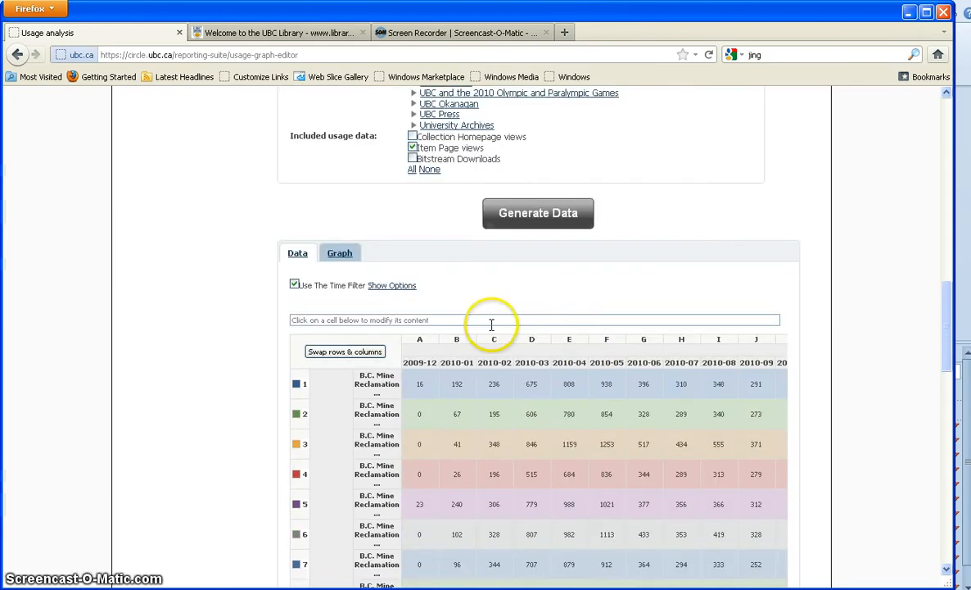
left_click(339, 254)
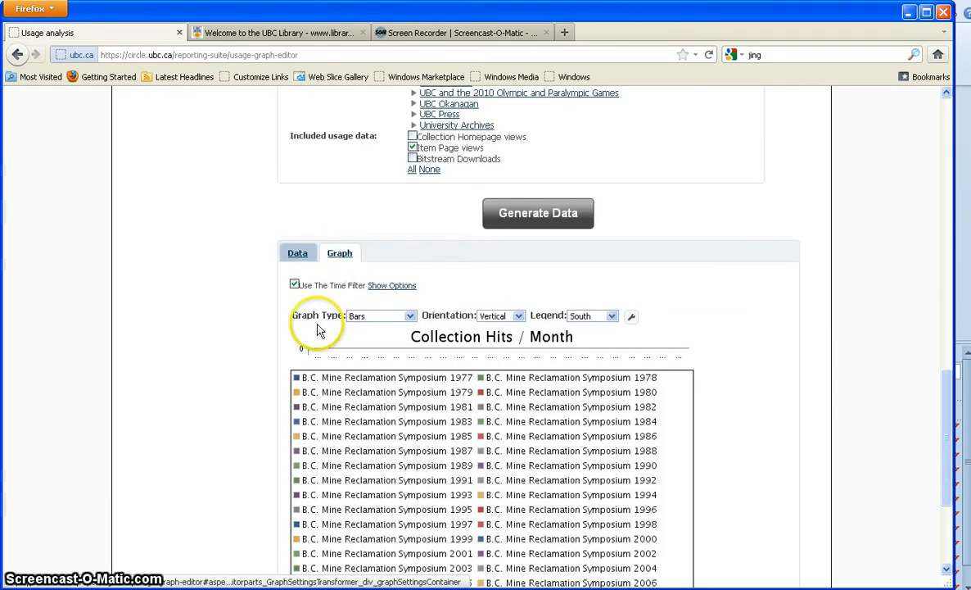
scroll(311, 327, "down", 7)
scroll(299, 331, "up", 4)
scroll(299, 332, "up", 2)
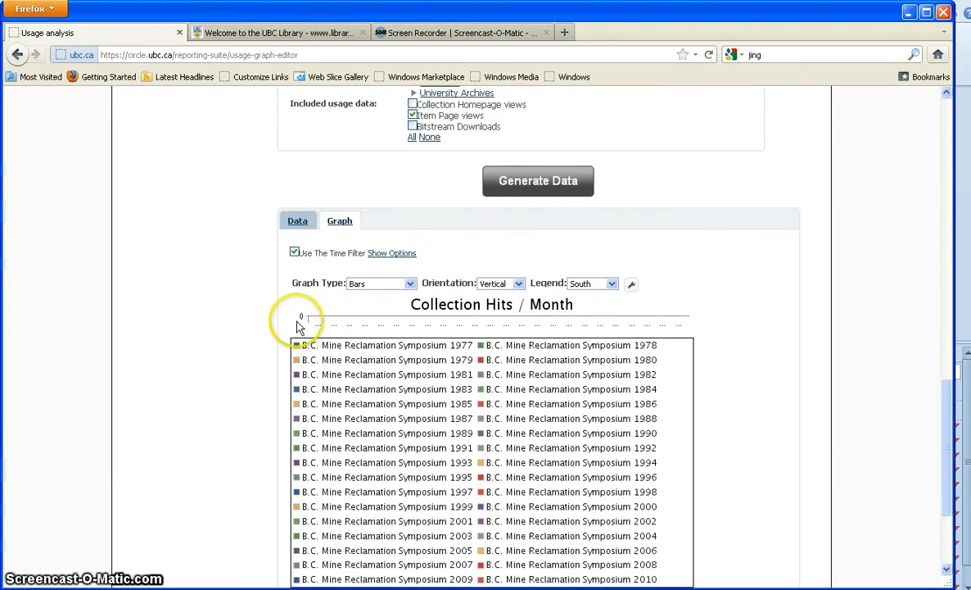
left_click(297, 220)
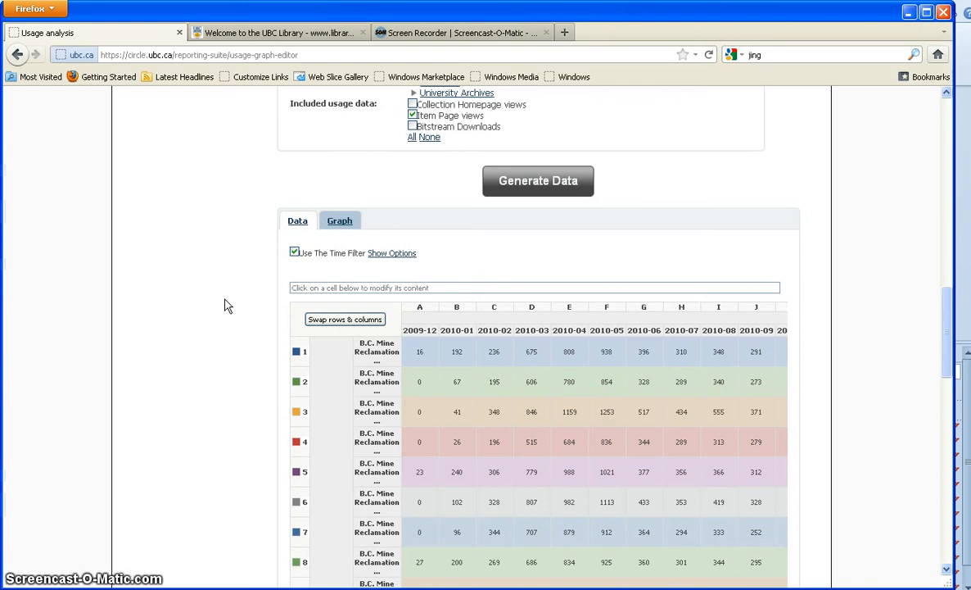
scroll(227, 305, "down", 10)
scroll(226, 309, "down", 12)
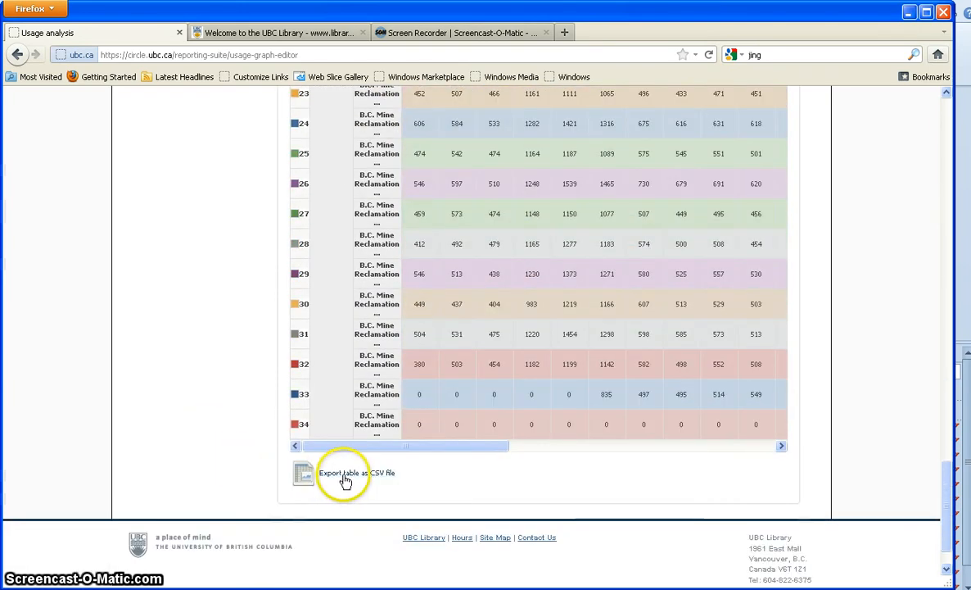
- Export the usage table as export.csv and open it in Microsoft Excel
left_click(348, 479)
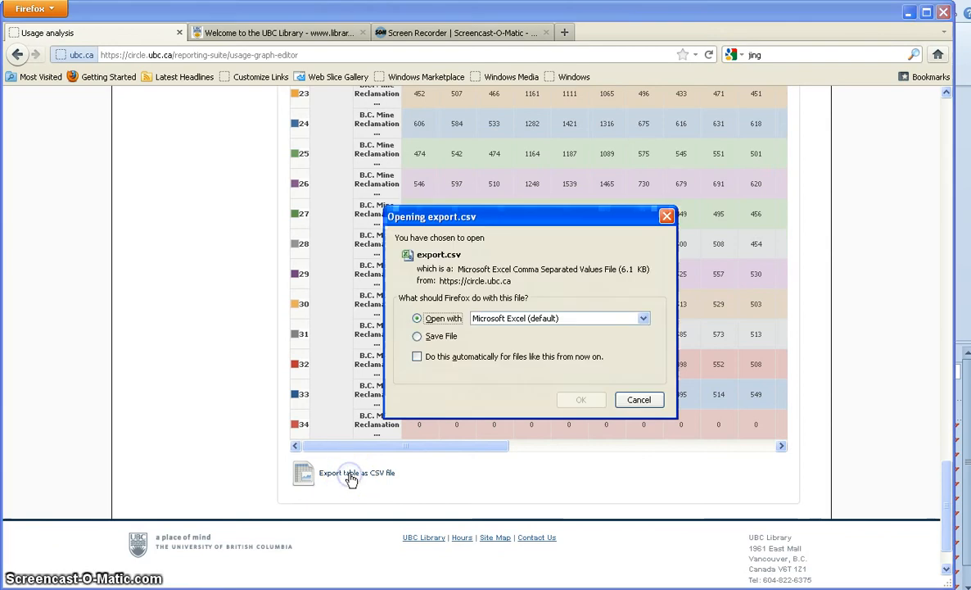
left_click(577, 405)
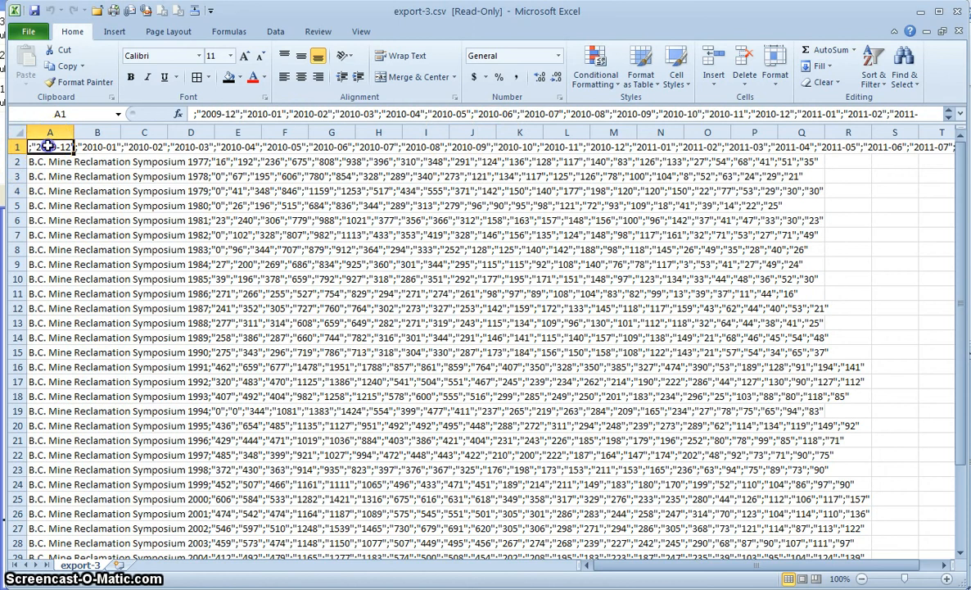
- Split column A into monthly columns with Text to Columns, Delimited on Semicolon
left_click_drag(48, 146, 43, 528)
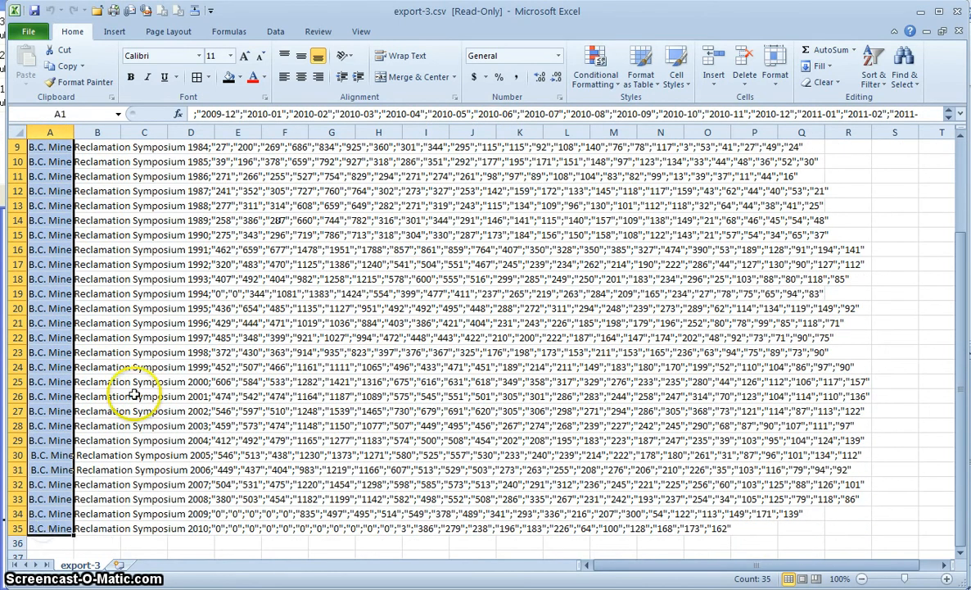
left_click(275, 32)
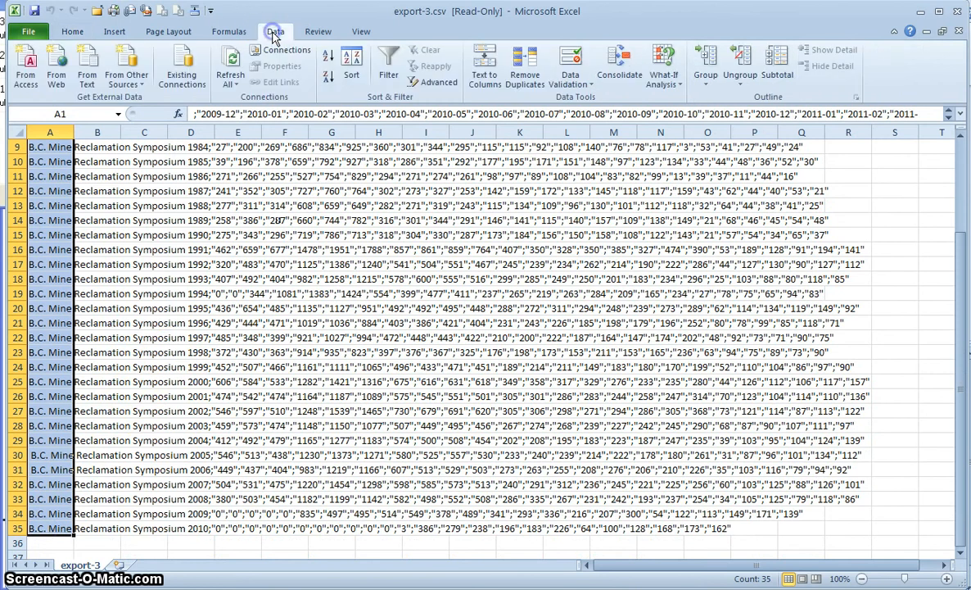
left_click(484, 77)
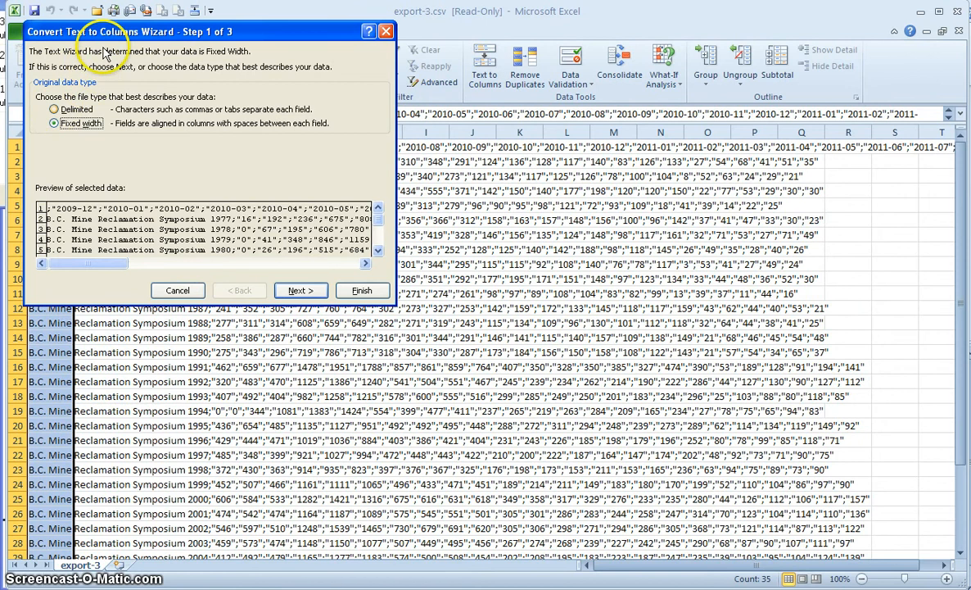
left_click(56, 109)
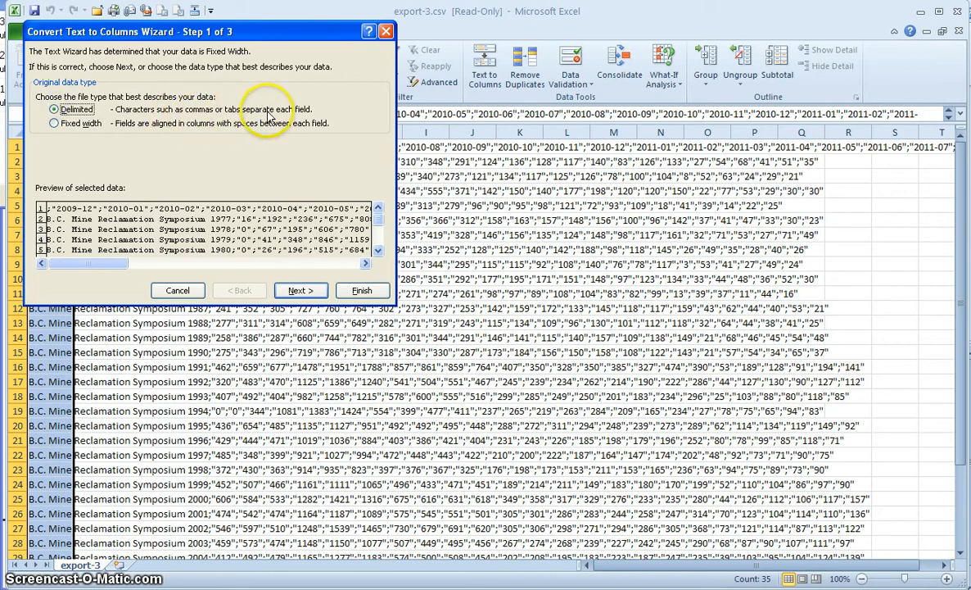
left_click(293, 292)
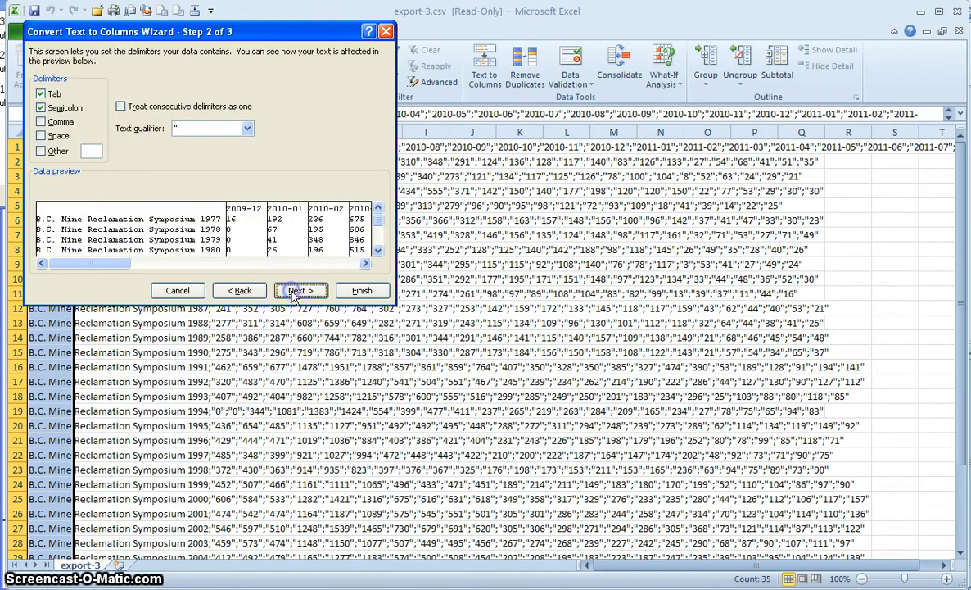
left_click(40, 110)
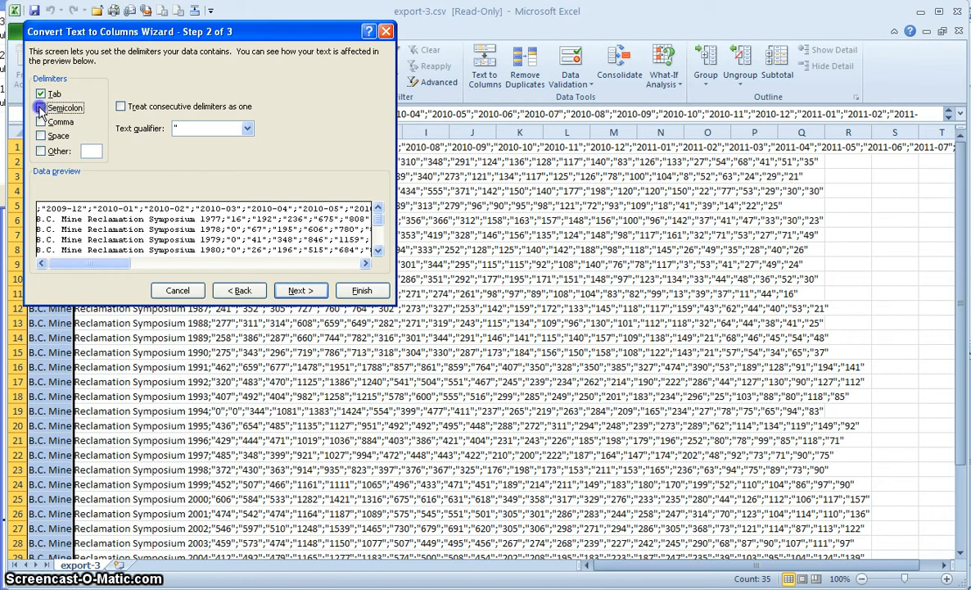
left_click(40, 109)
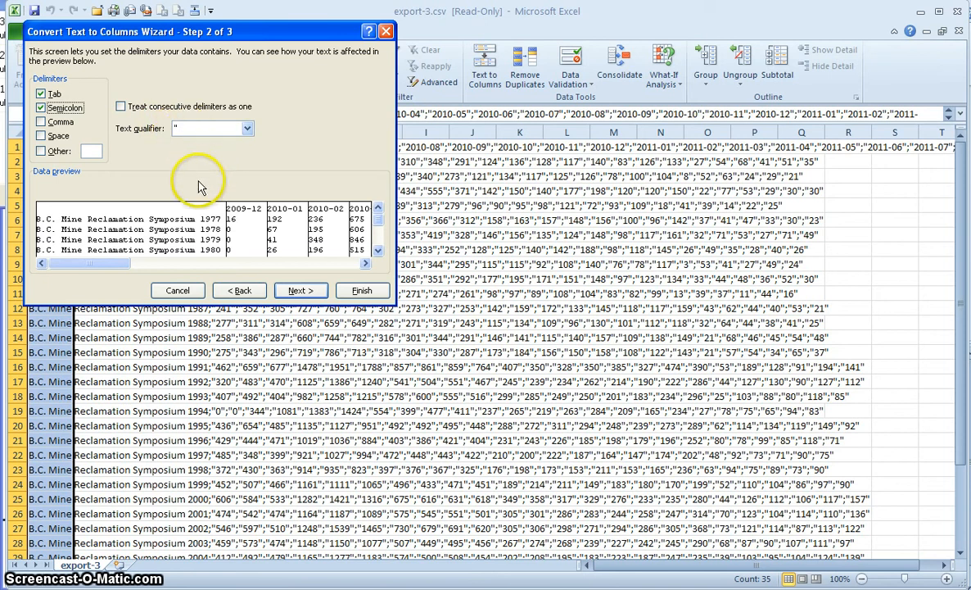
left_click(308, 289)
left_click(358, 291)
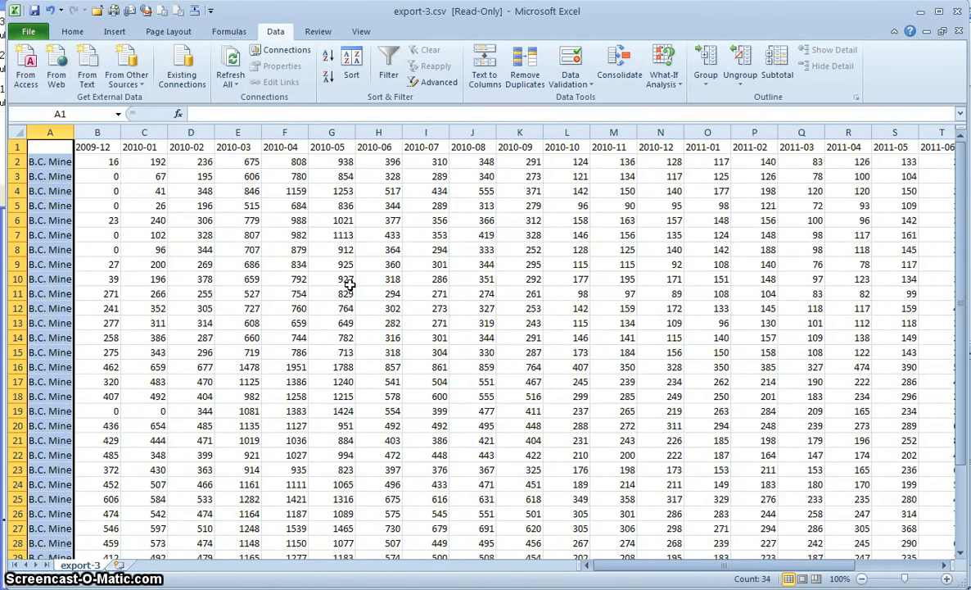
- Save the data to the Desktop as Excel Workbook Mining.xlsx, replacing the existing file
left_click(28, 32)
left_click(45, 74)
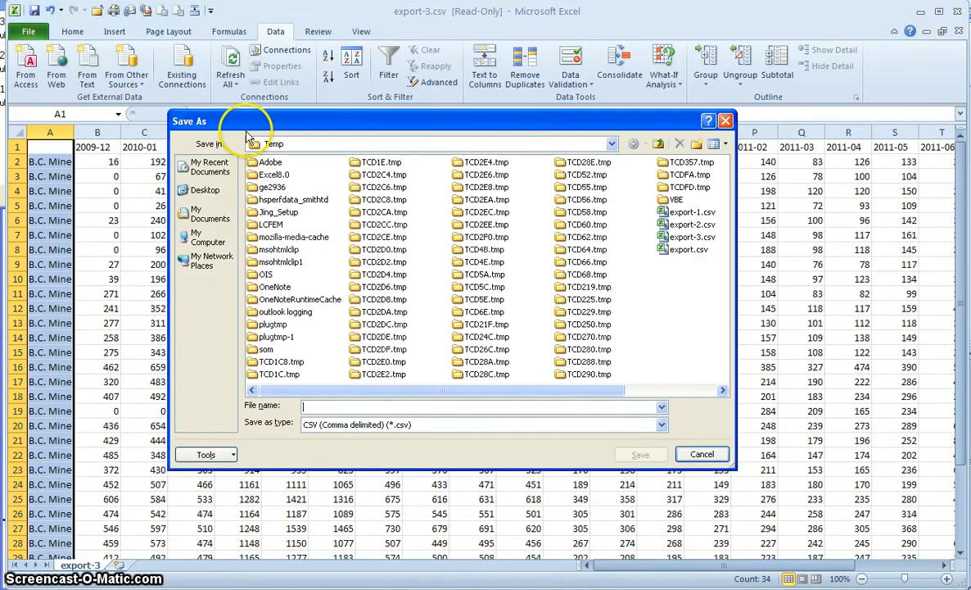
left_click(201, 190)
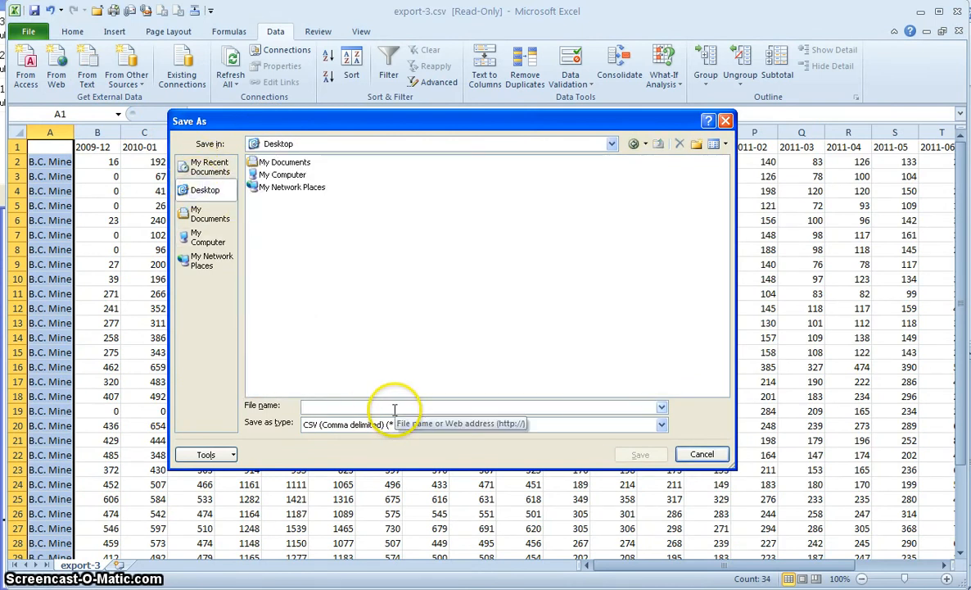
left_click(662, 425)
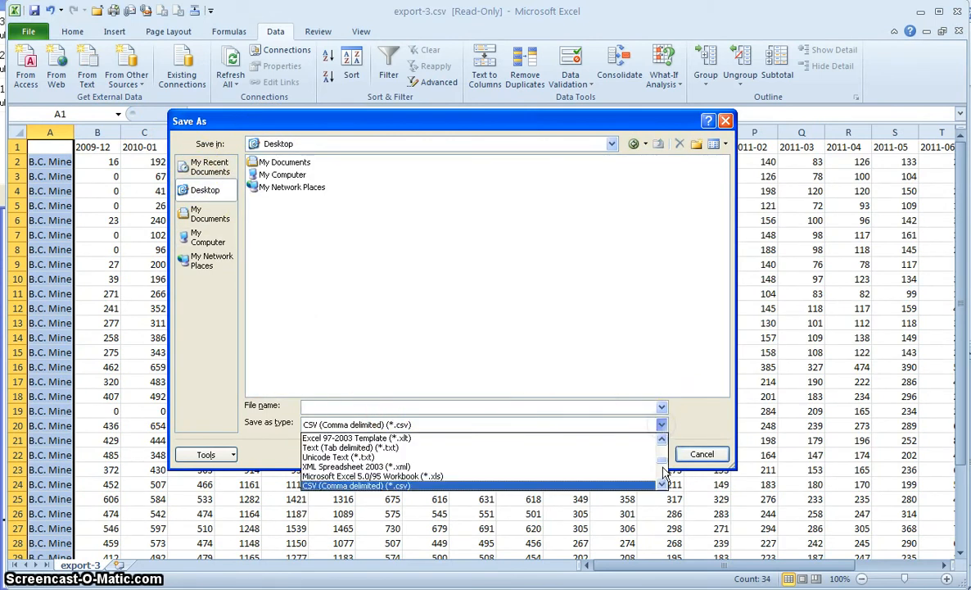
left_click_drag(661, 461, 660, 445)
left_click(567, 434)
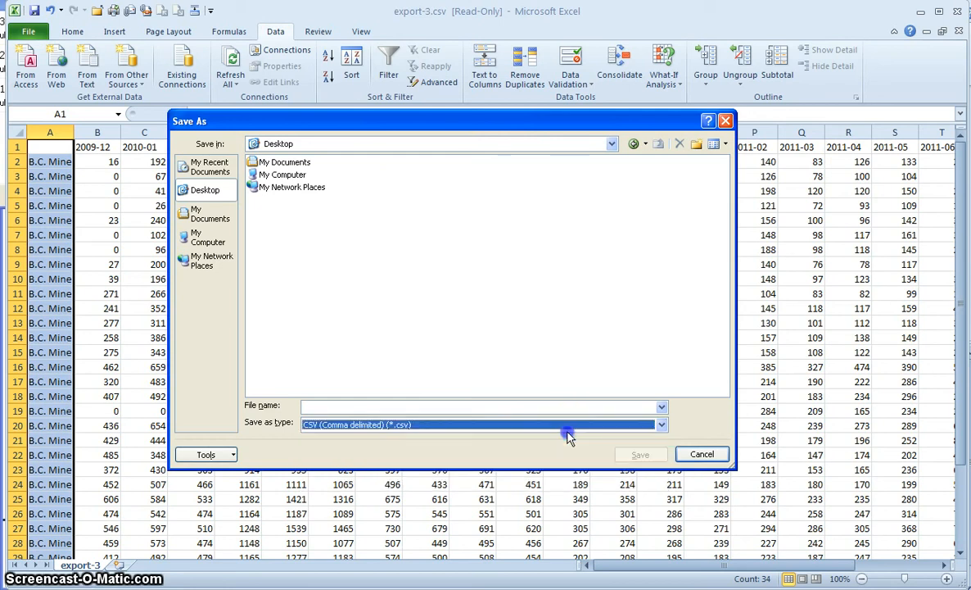
left_click(661, 425)
left_click(661, 439)
left_click(661, 440)
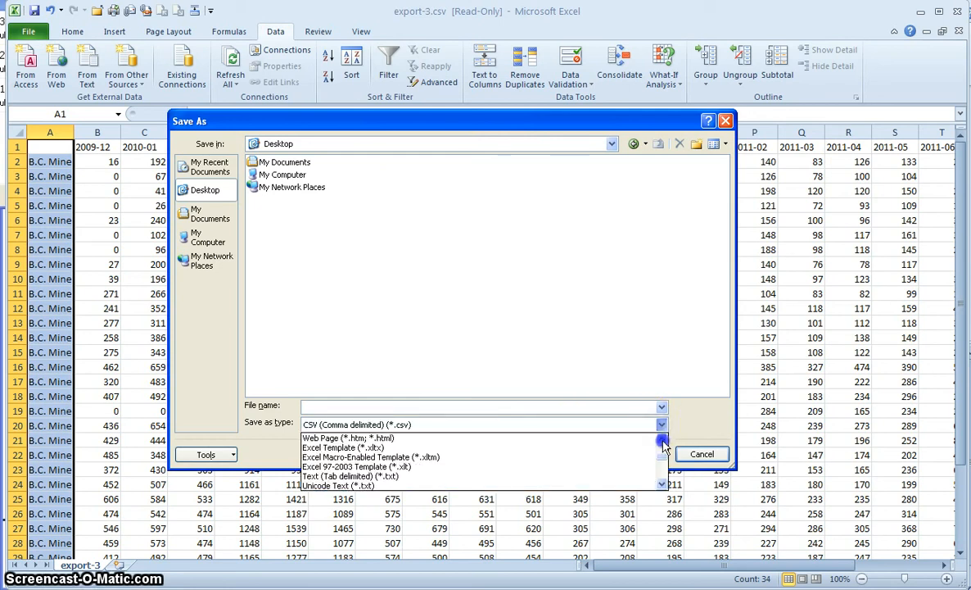
scroll(635, 446, "up", 3)
left_click(579, 440)
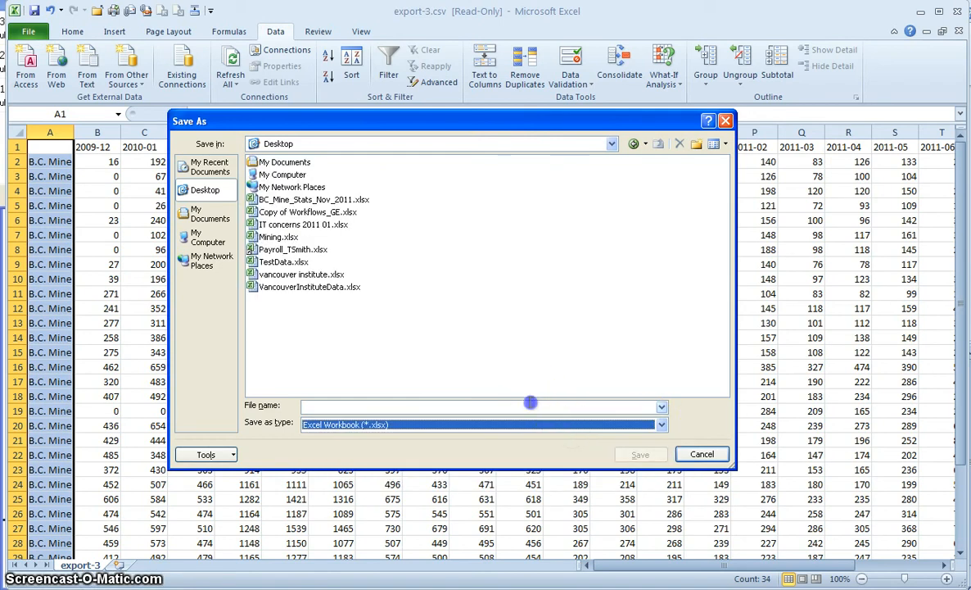
left_click(531, 402)
type("Mining")
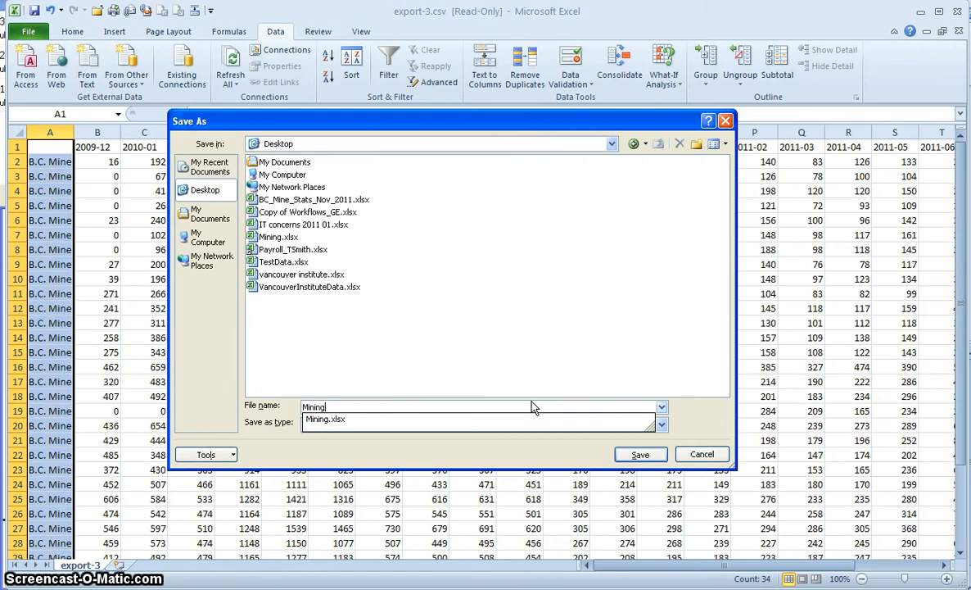
key("Return")
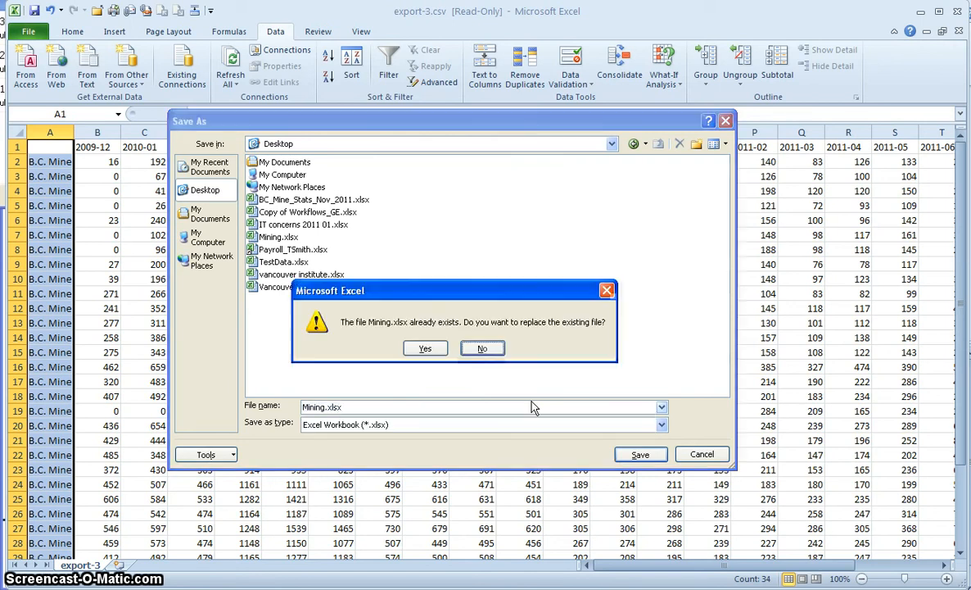
left_click(423, 349)
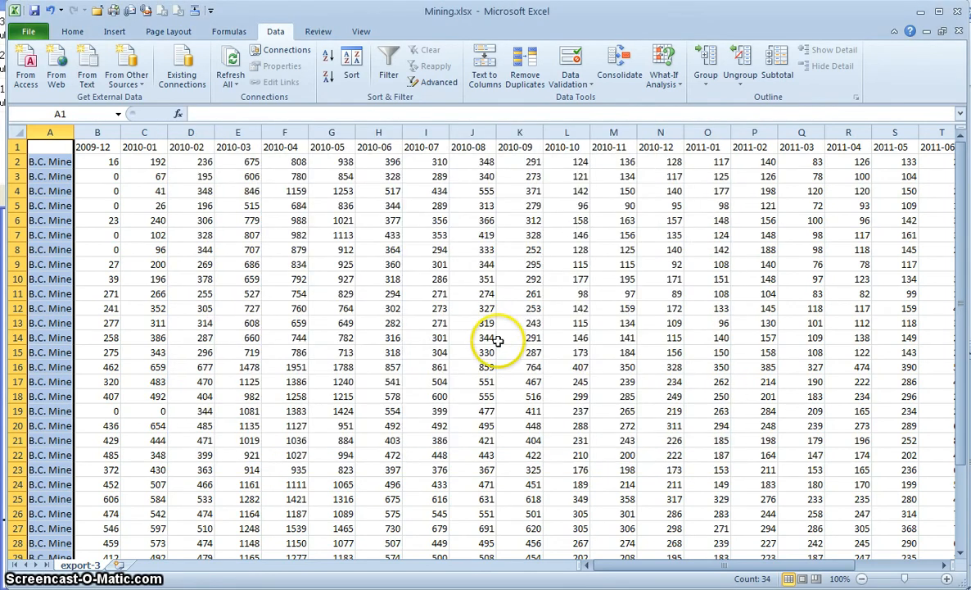
- Rename the export-3 sheet to Views
double_click(86, 561)
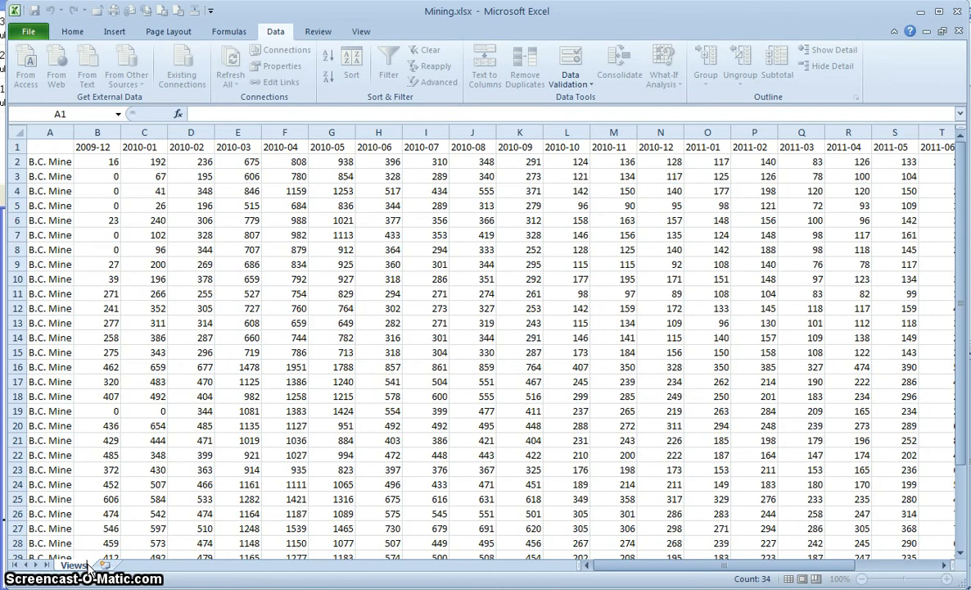
left_click(191, 455)
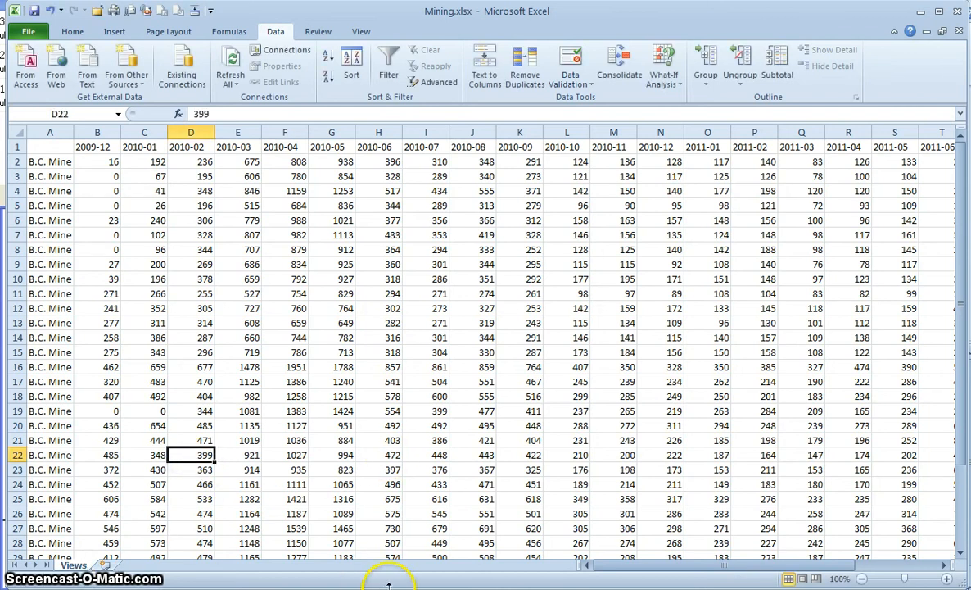
key("alt+Tab")
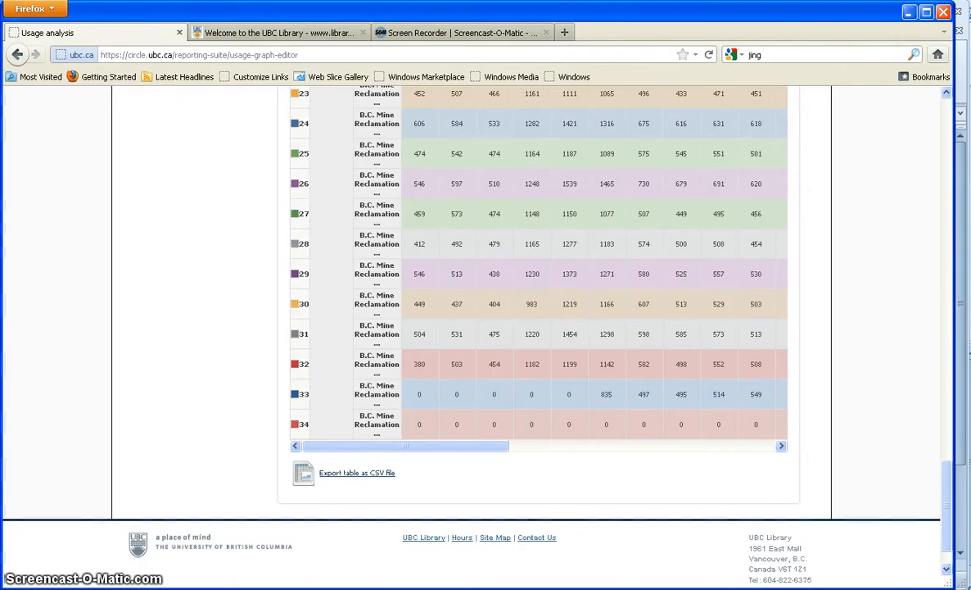
- Regenerate the cIRcle usage table counting Bitstream Downloads instead of Item Page views
left_click(202, 412)
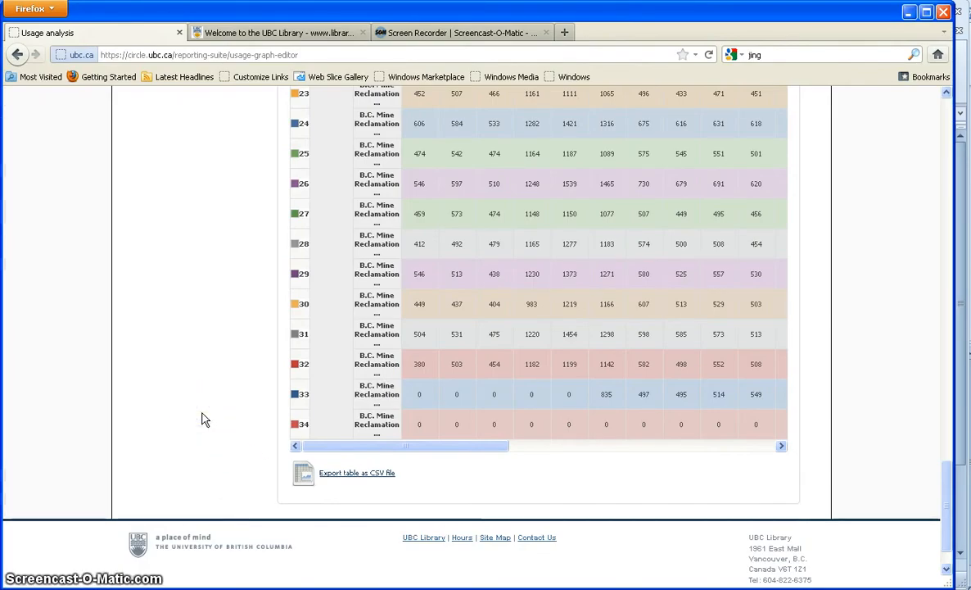
scroll(200, 414, "up", 15)
scroll(194, 413, "up", 2)
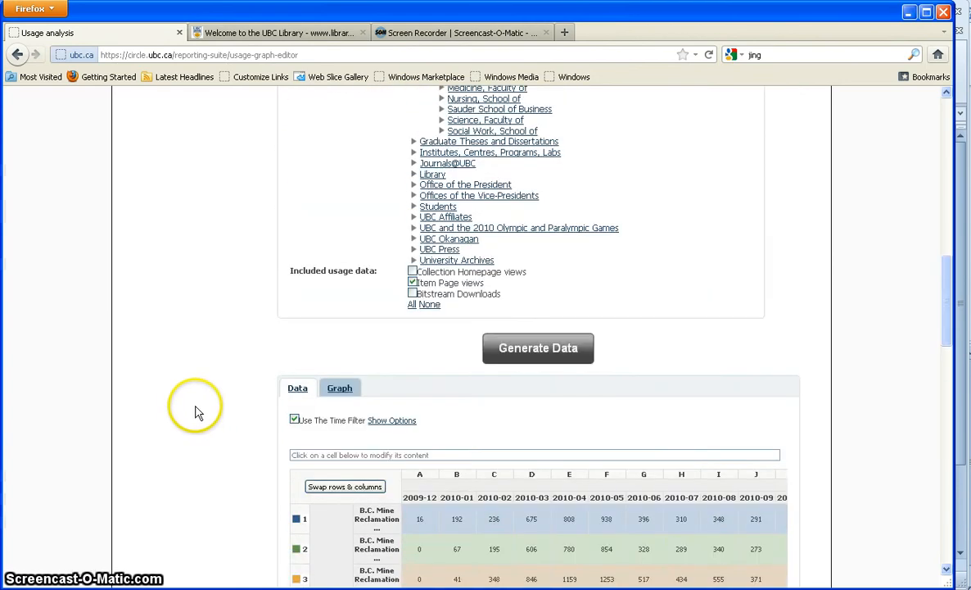
left_click(413, 282)
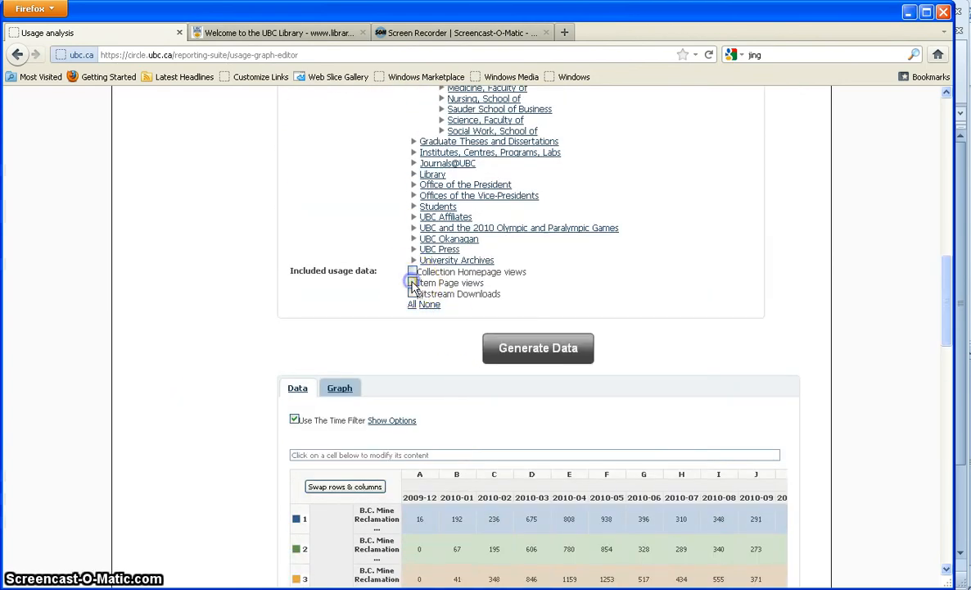
left_click(412, 294)
left_click(524, 357)
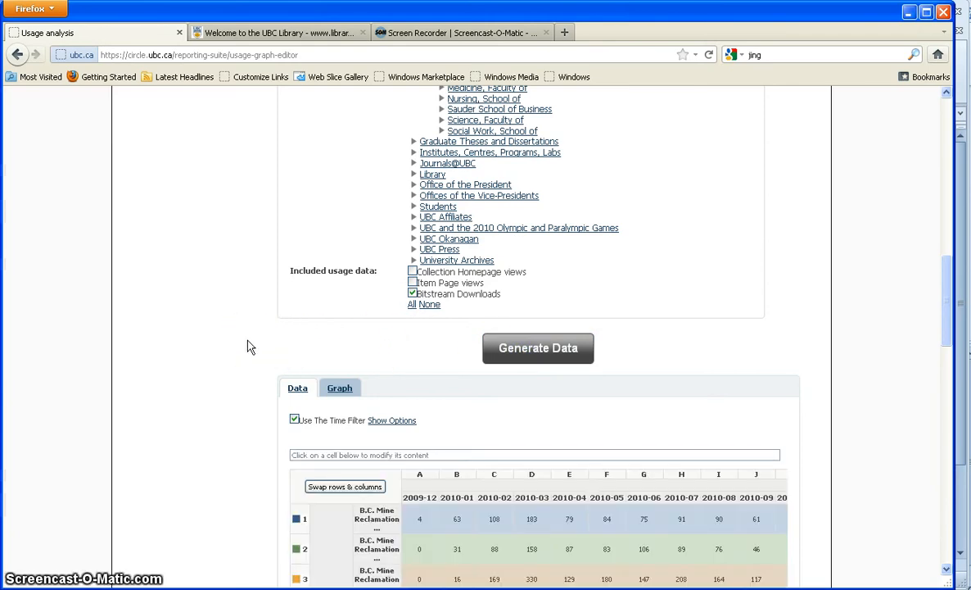
- Export the usage table as a CSV file and open it in Excel
scroll(250, 348, "down", 20)
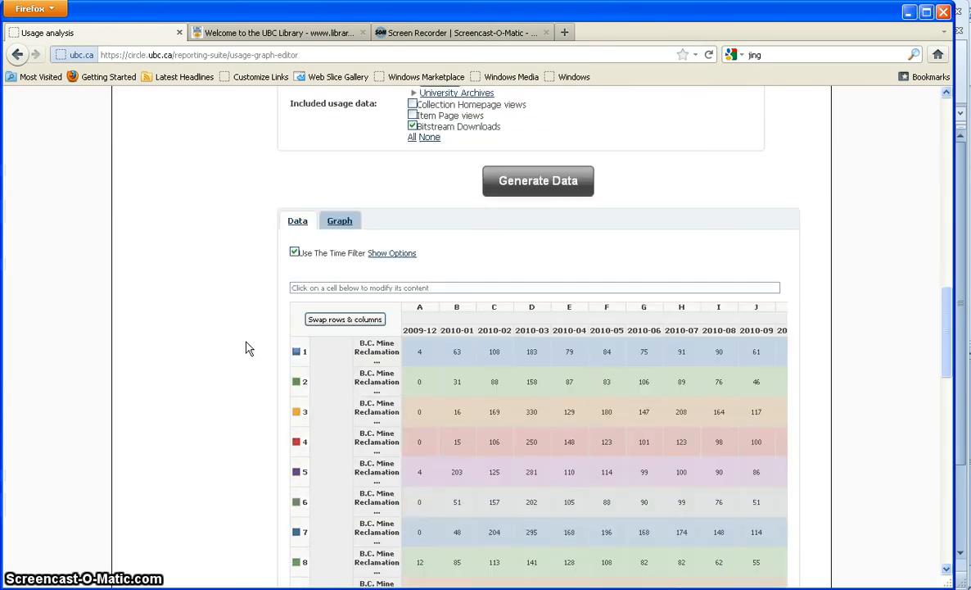
left_click(244, 354)
scroll(243, 355, "down", 5)
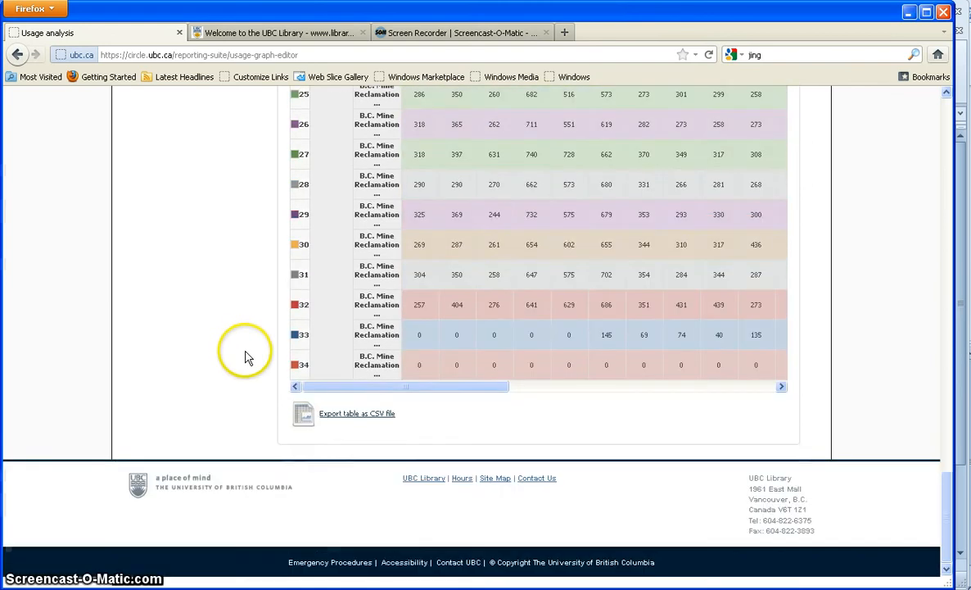
left_click(357, 420)
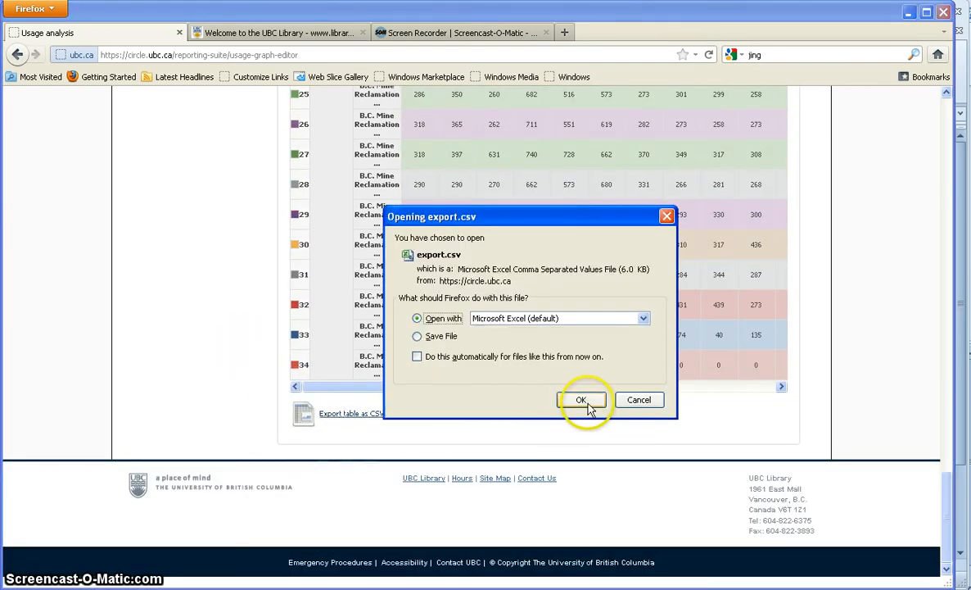
left_click(585, 403)
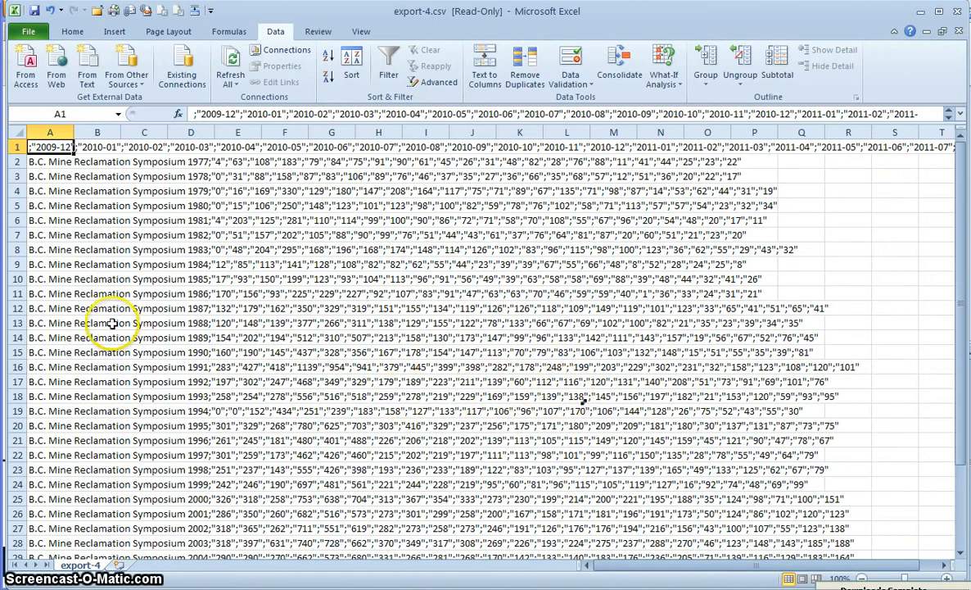
- Split column A of export-4 into separate columns using Text to Columns, semicolon-delimited
scroll(64, 369, "down", 5)
left_click(64, 424, "shift")
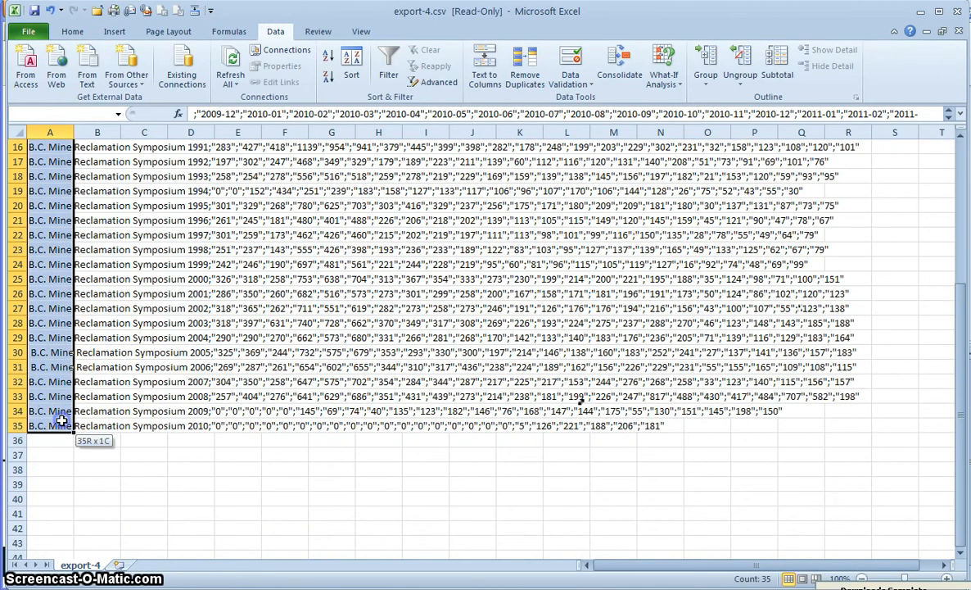
left_click(483, 72)
left_click(55, 108)
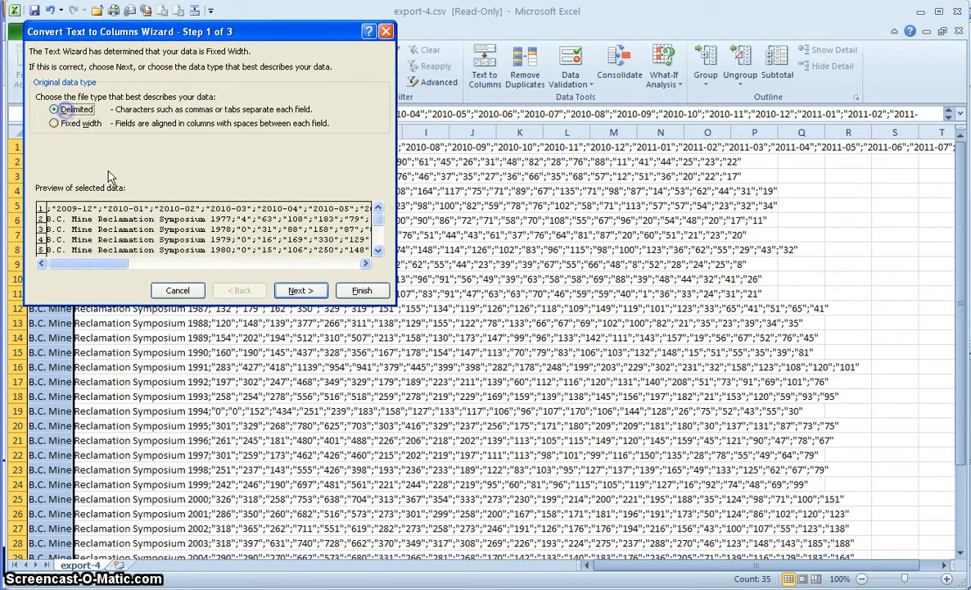
left_click(300, 290)
left_click(300, 291)
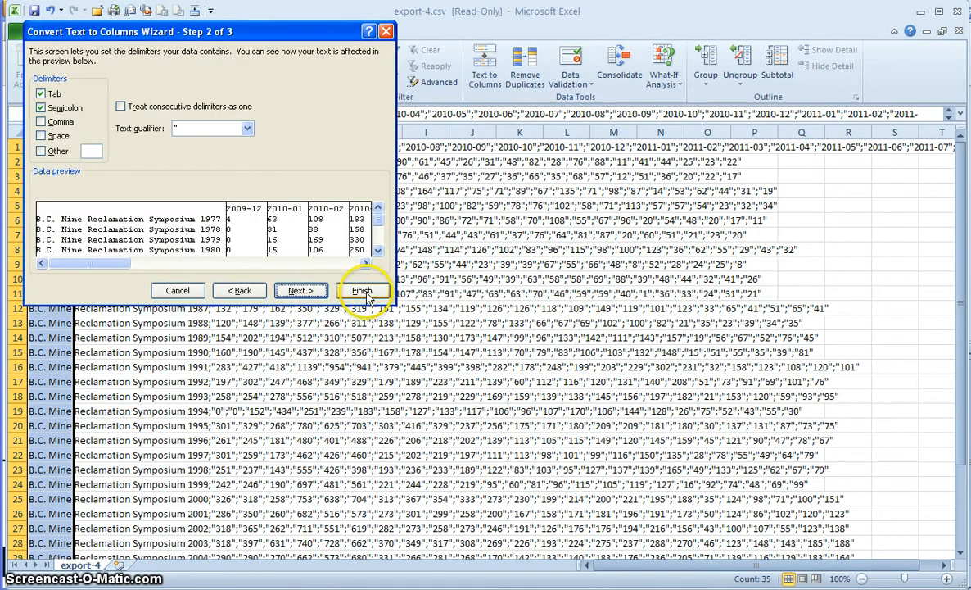
left_click(361, 290)
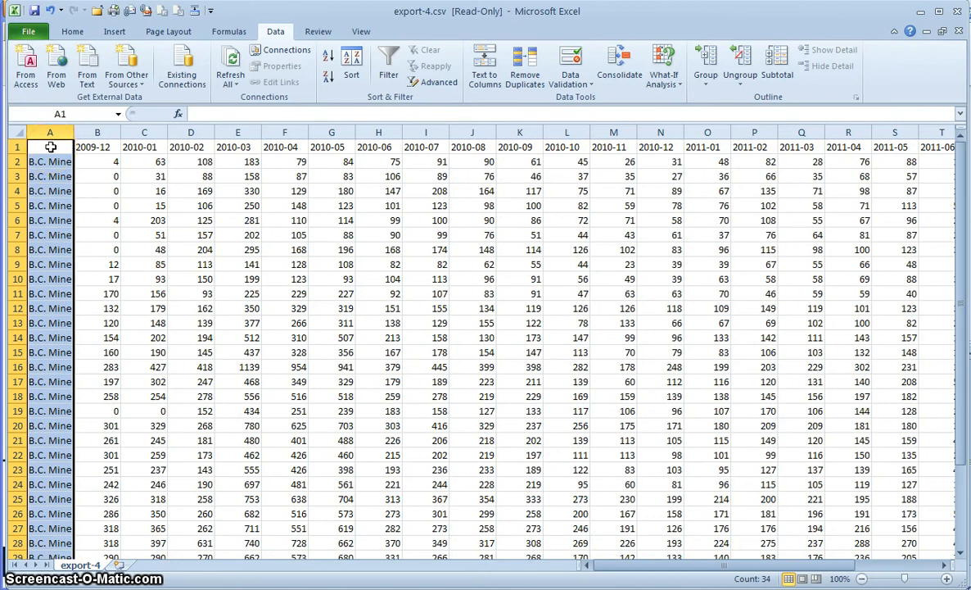
- Copy the whole export-4 sheet's data
left_click(14, 132)
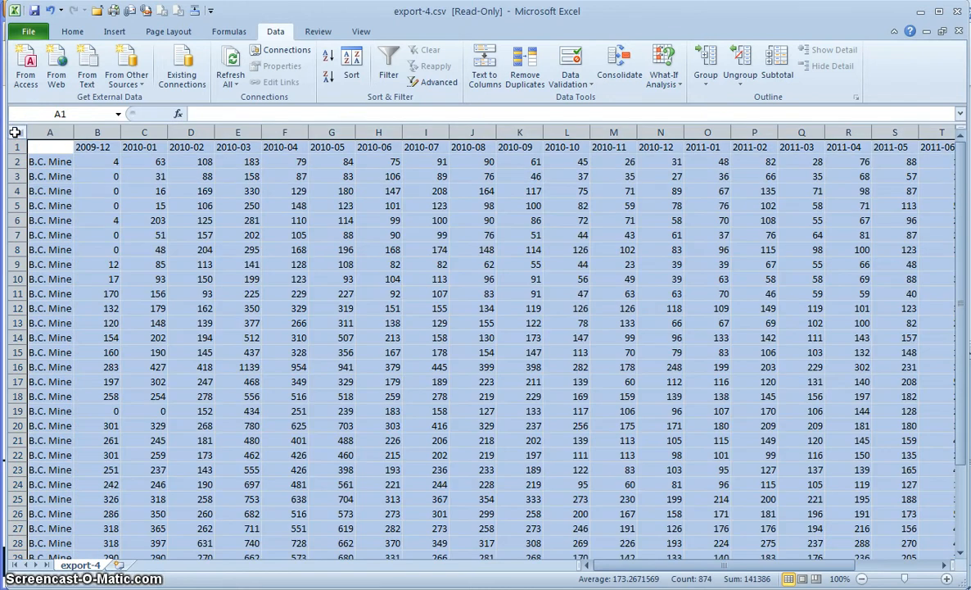
right_click(46, 148)
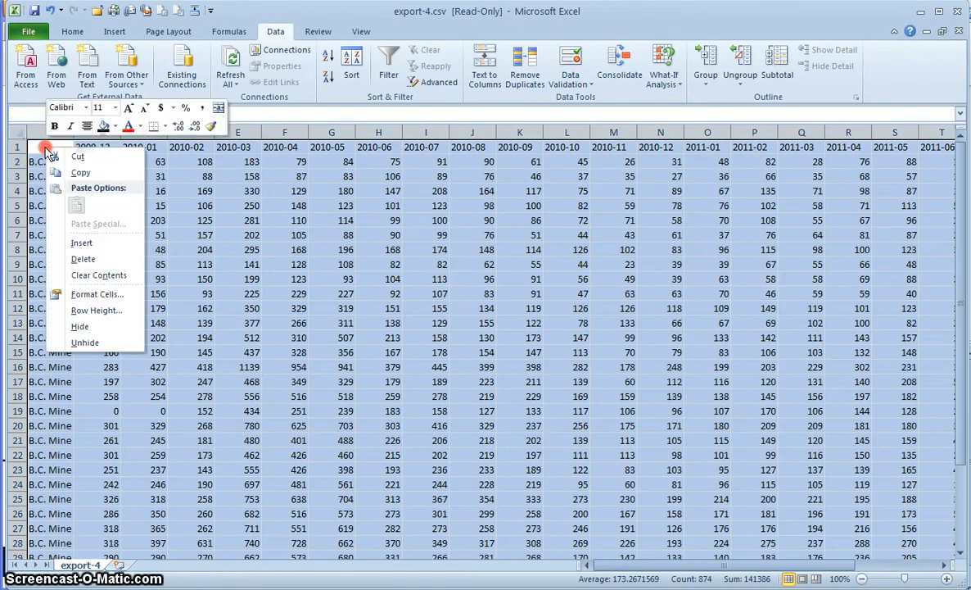
left_click(78, 173)
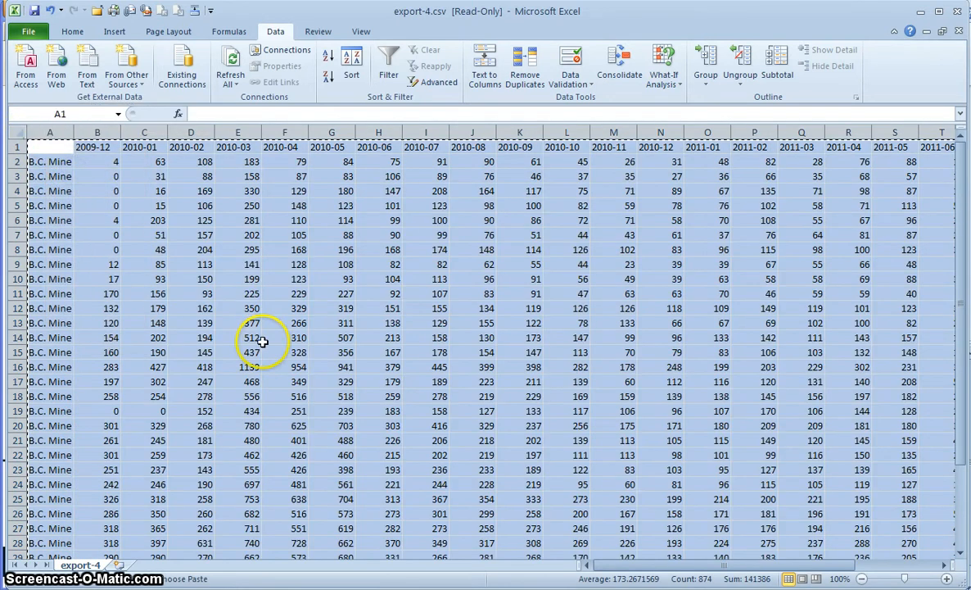
key("alt+Tab")
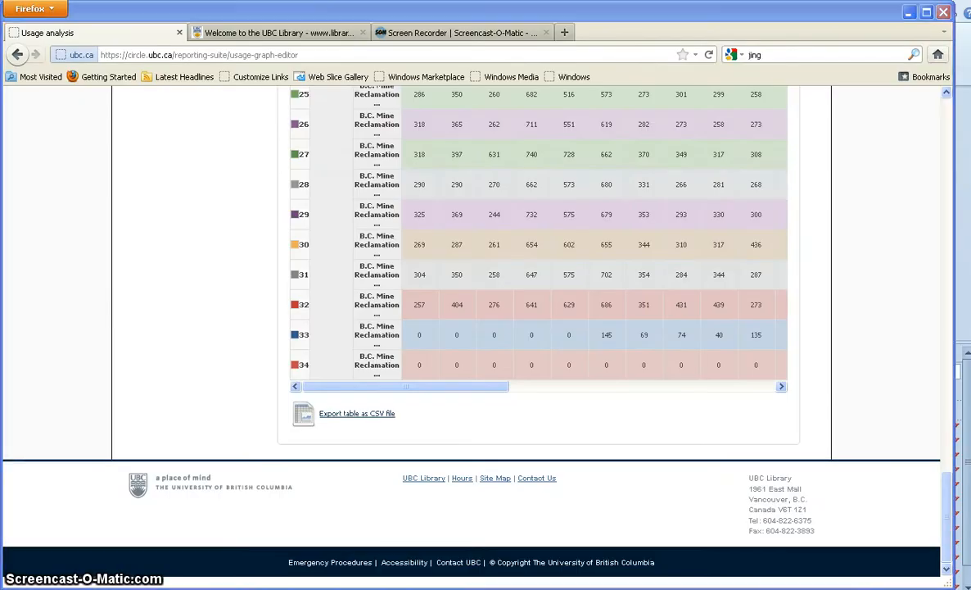
- Paste the downloads data into a new sheet in Mining.xlsx and rename it Downloads
key("alt+Tab")
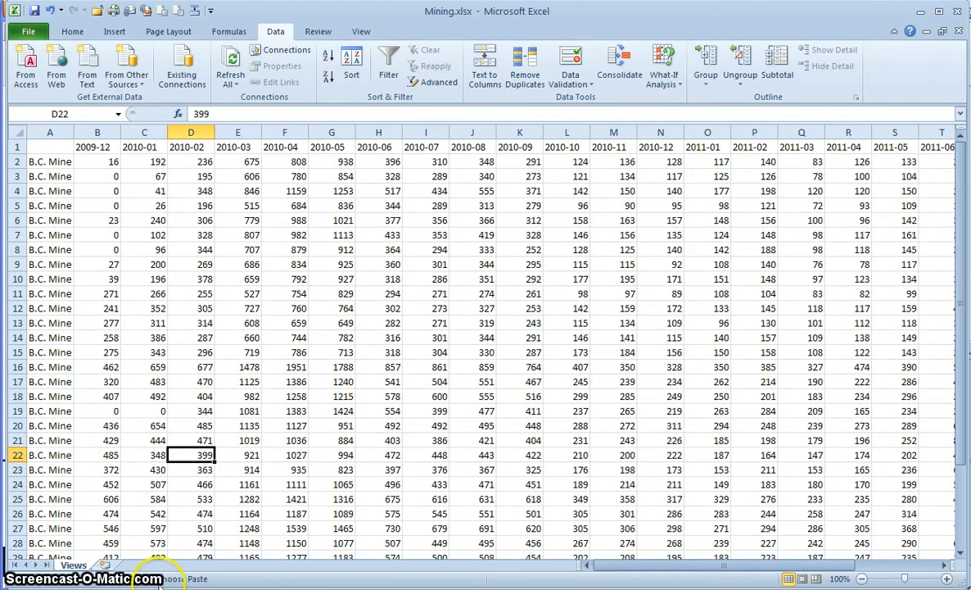
left_click(109, 565)
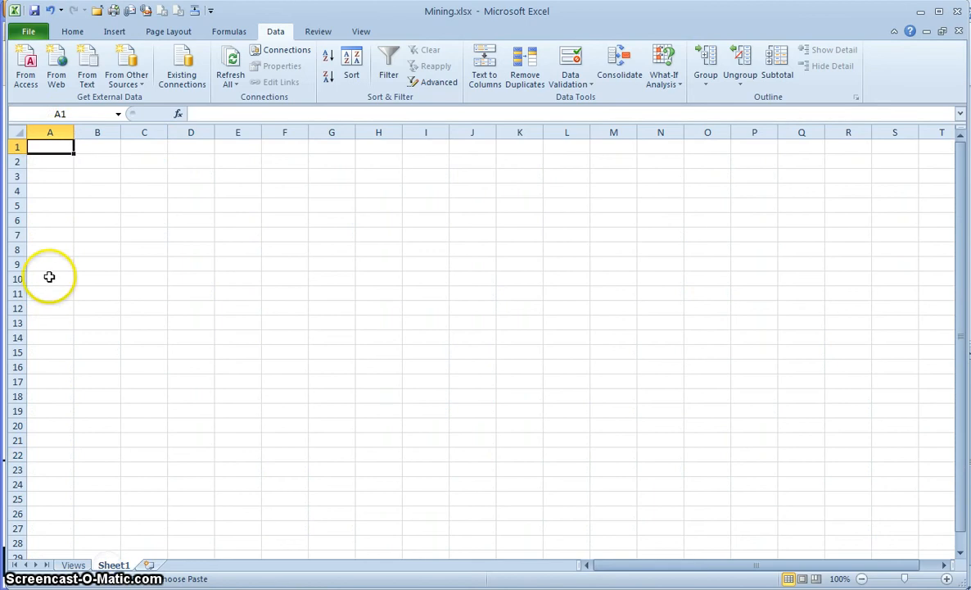
right_click(49, 148)
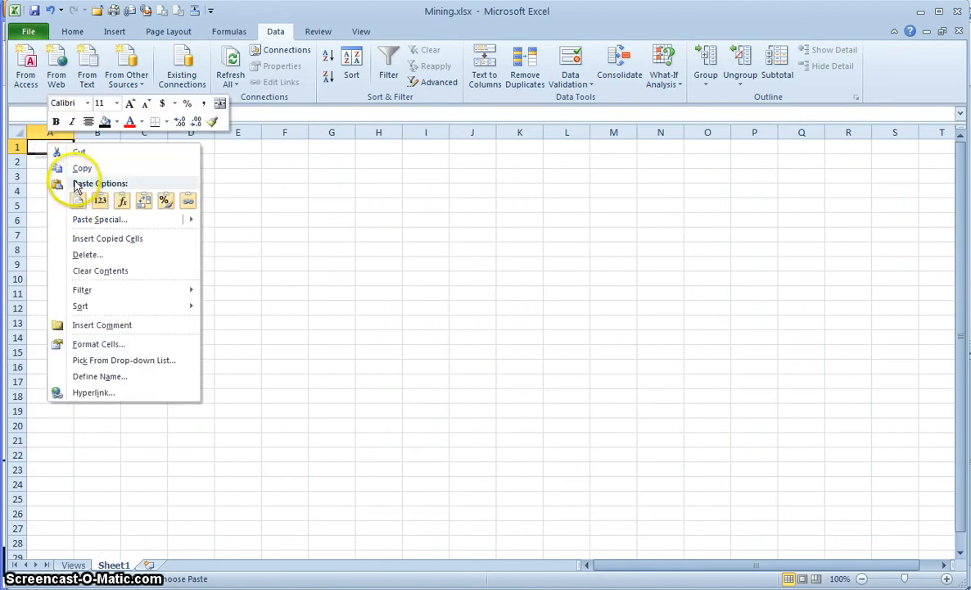
left_click(72, 198)
left_click(49, 161)
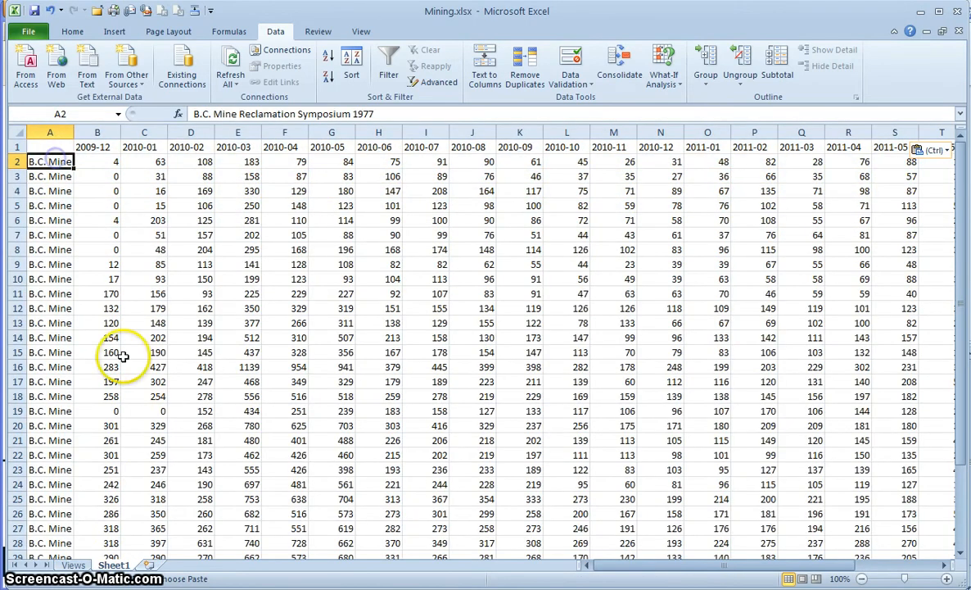
double_click(113, 565)
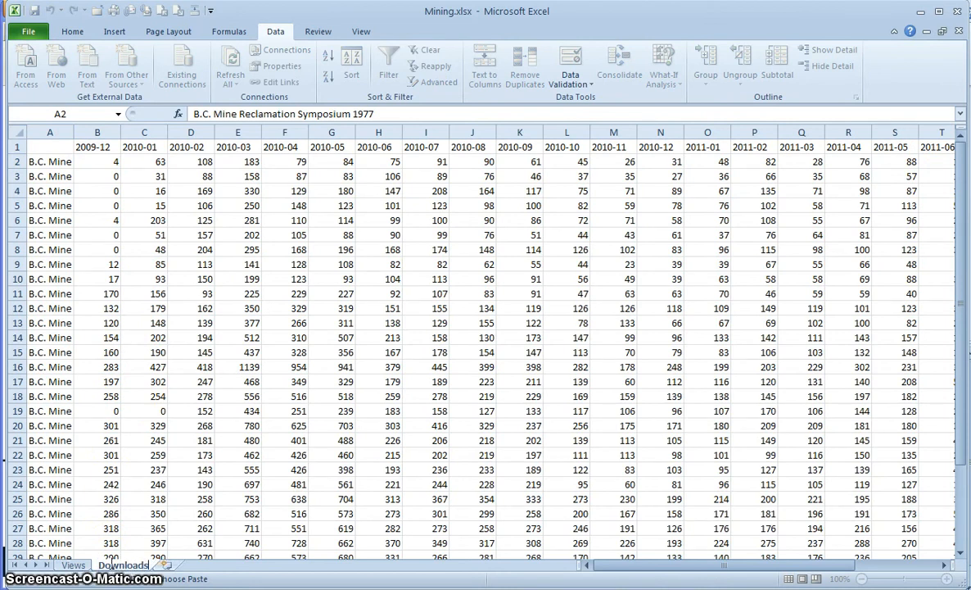
left_click(139, 501)
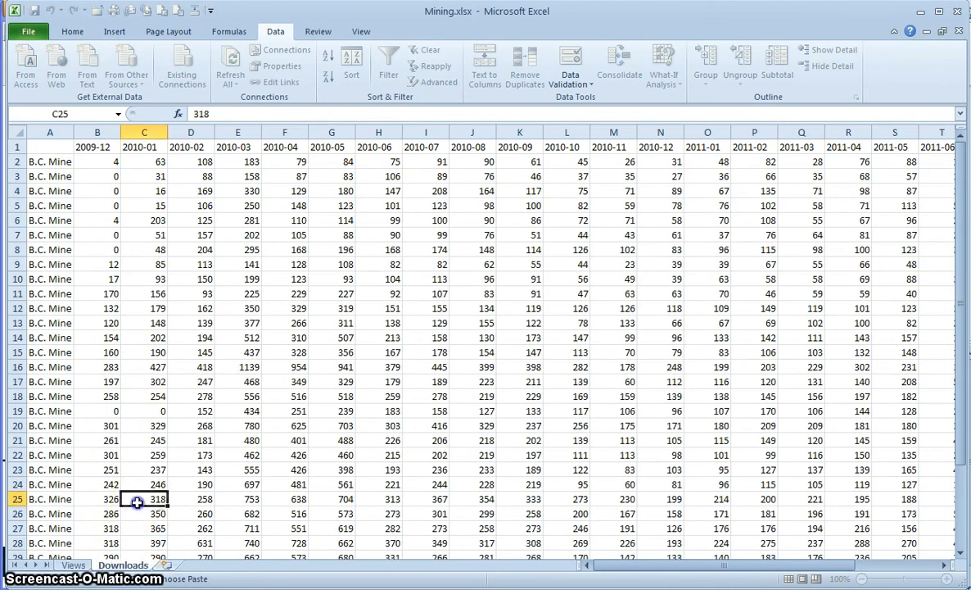
- Add another new sheet after Downloads and name it Totals
left_click(166, 565)
double_click(167, 565)
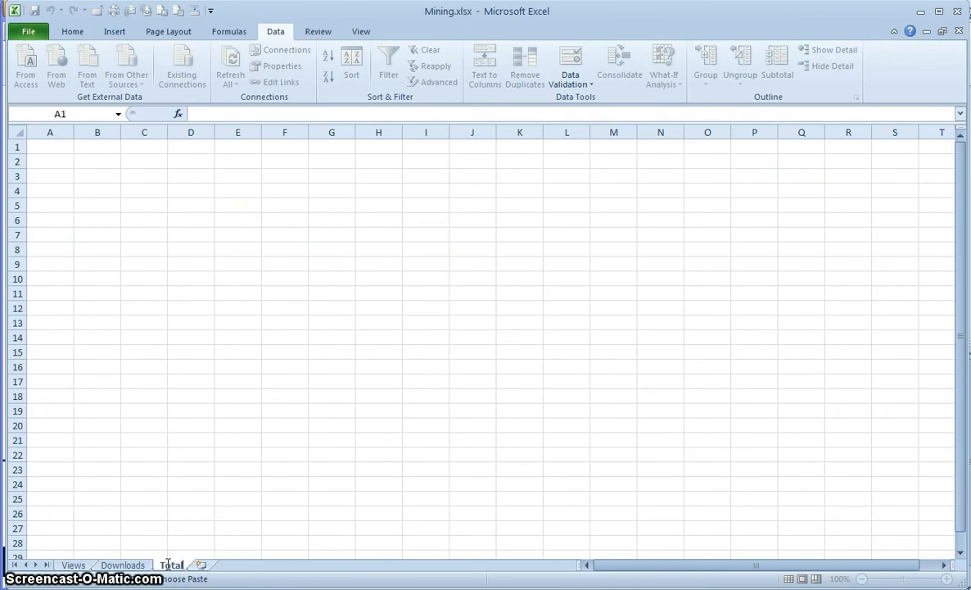
left_click(148, 189)
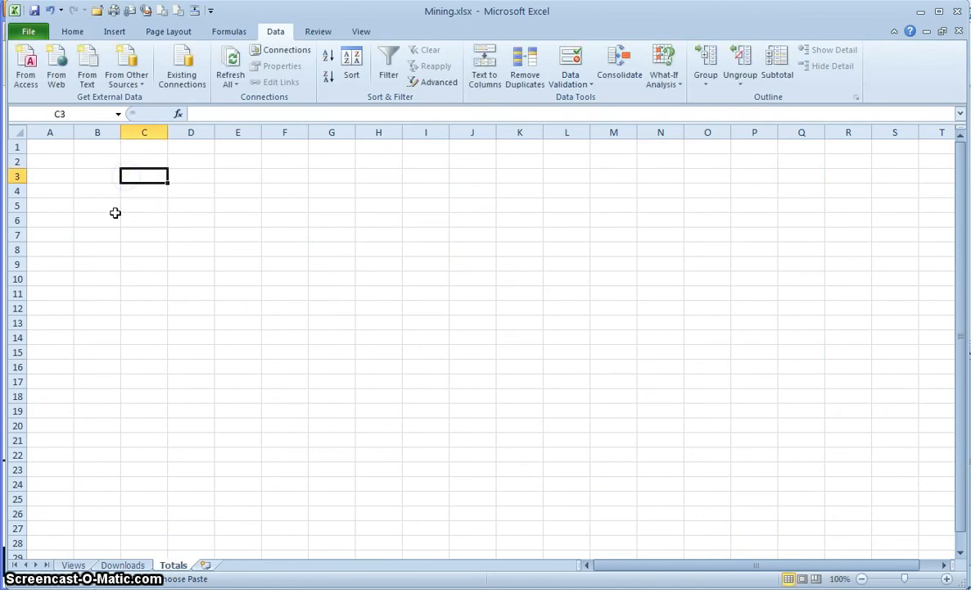
- On the Views sheet, AutoSum column B into B36 as =SUM(B2:B35)
left_click(73, 565)
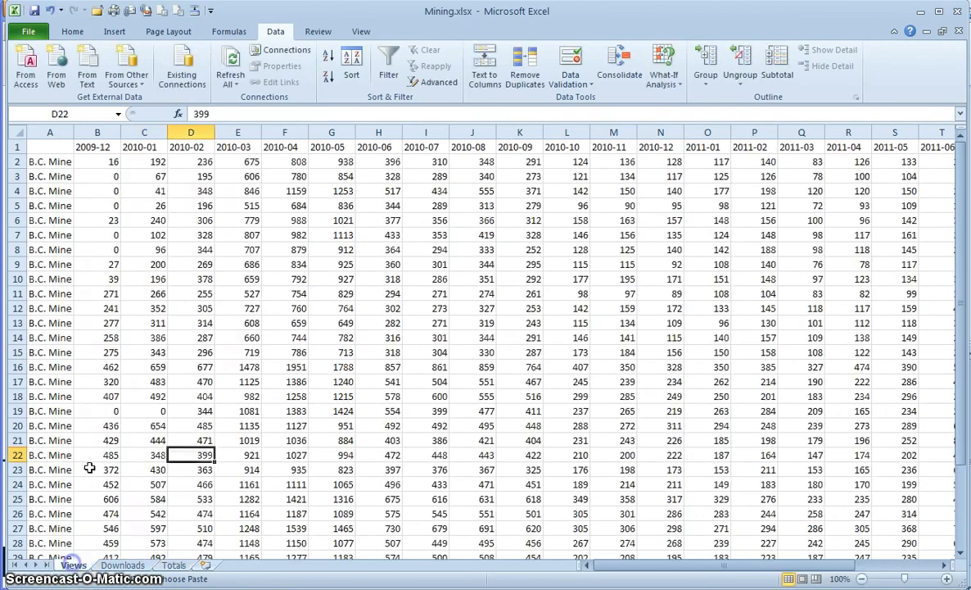
left_click(63, 162)
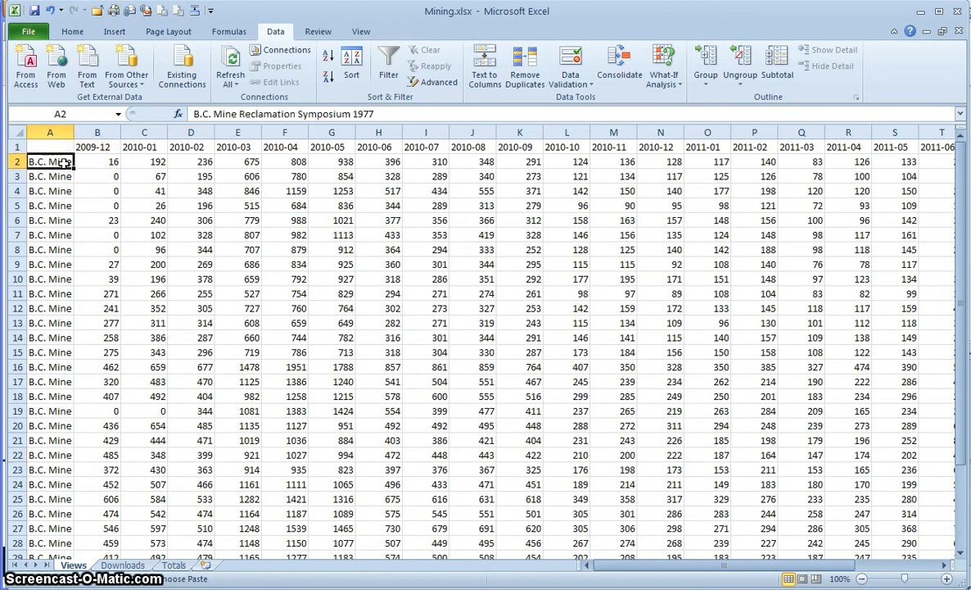
double_click(103, 149)
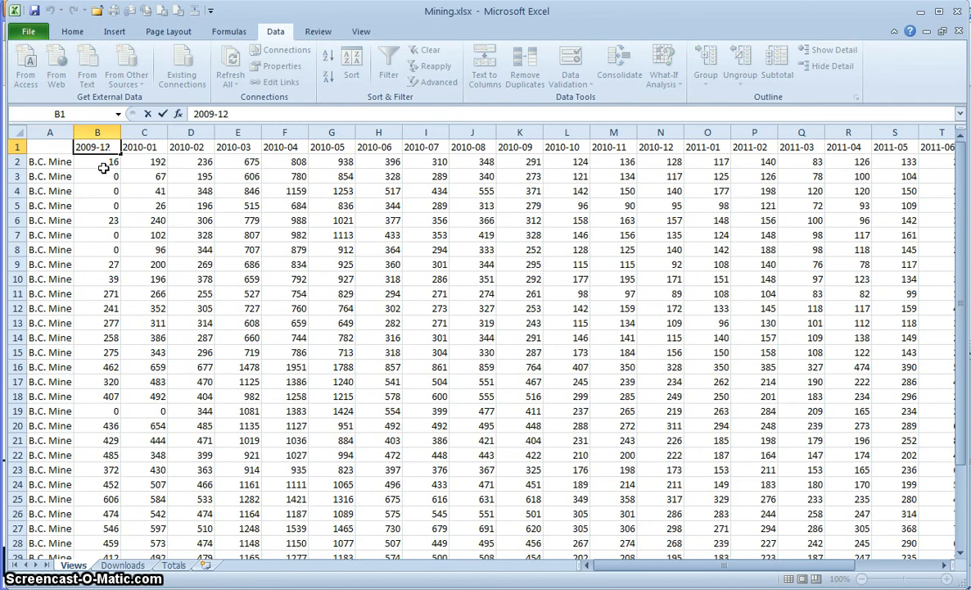
scroll(107, 170, "down", 4)
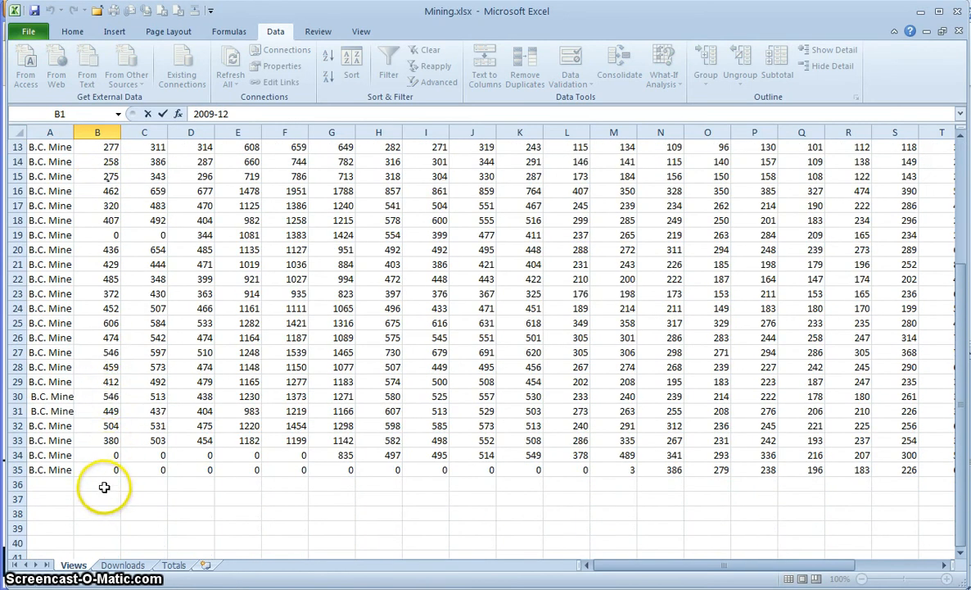
left_click(104, 486)
right_click(103, 487)
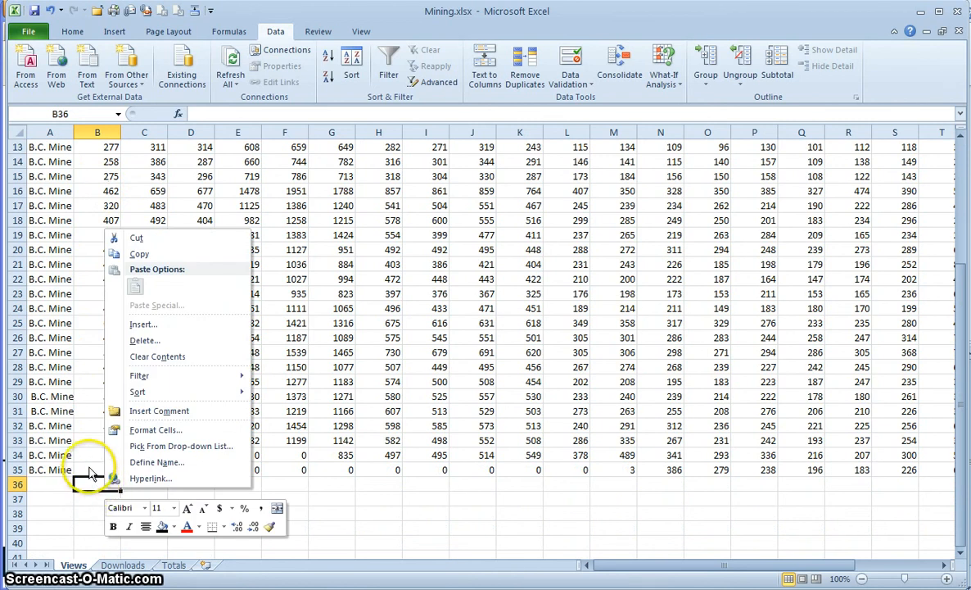
left_click(90, 473)
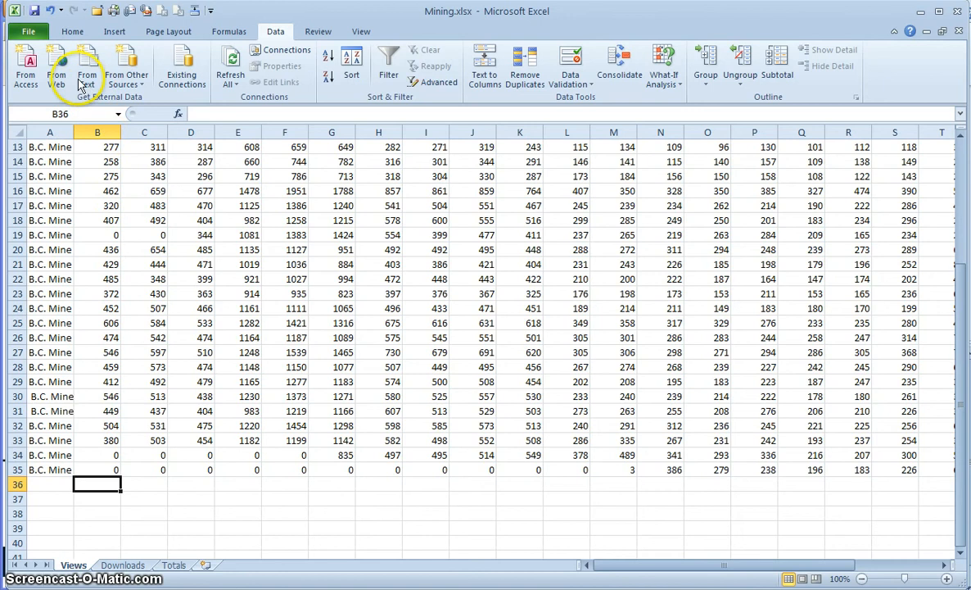
left_click(61, 33)
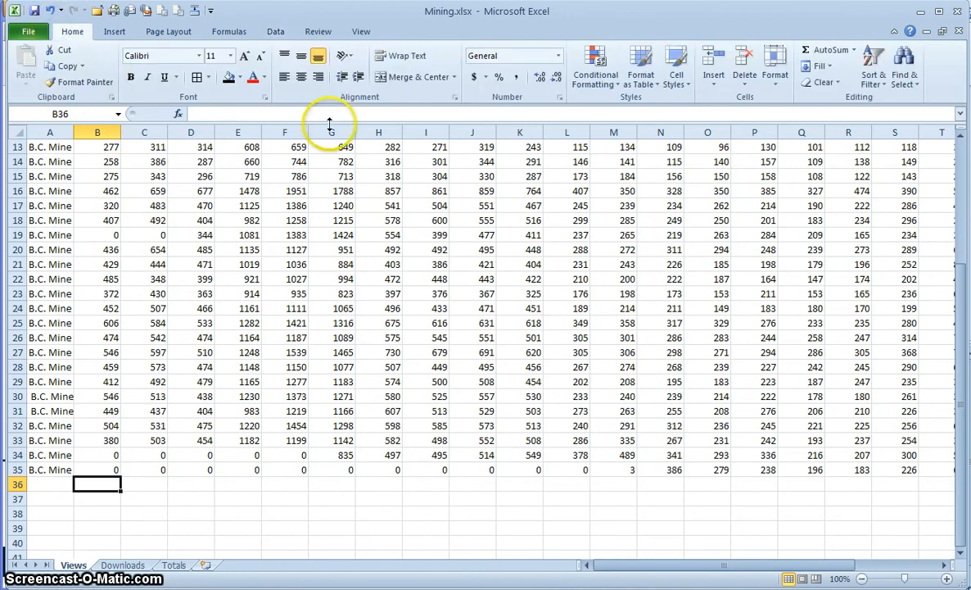
left_click(832, 52)
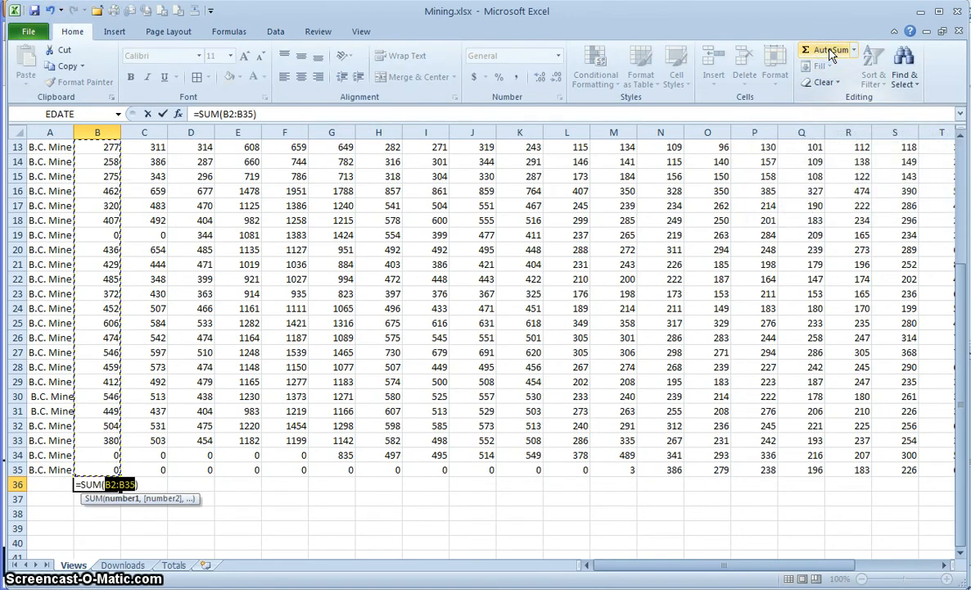
key("Return")
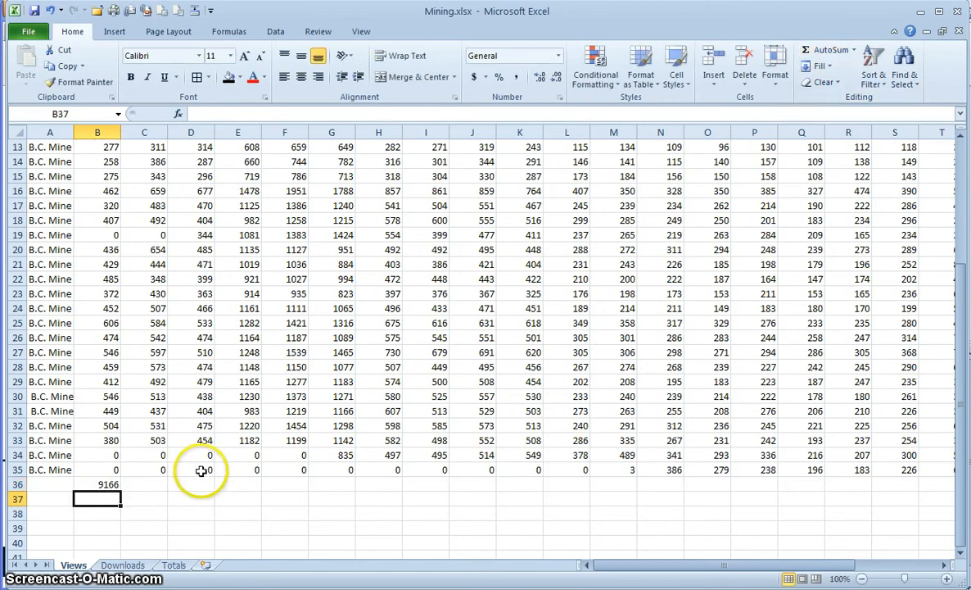
- Fill the B36 sum formula across row 36 through column Y
left_click(112, 485)
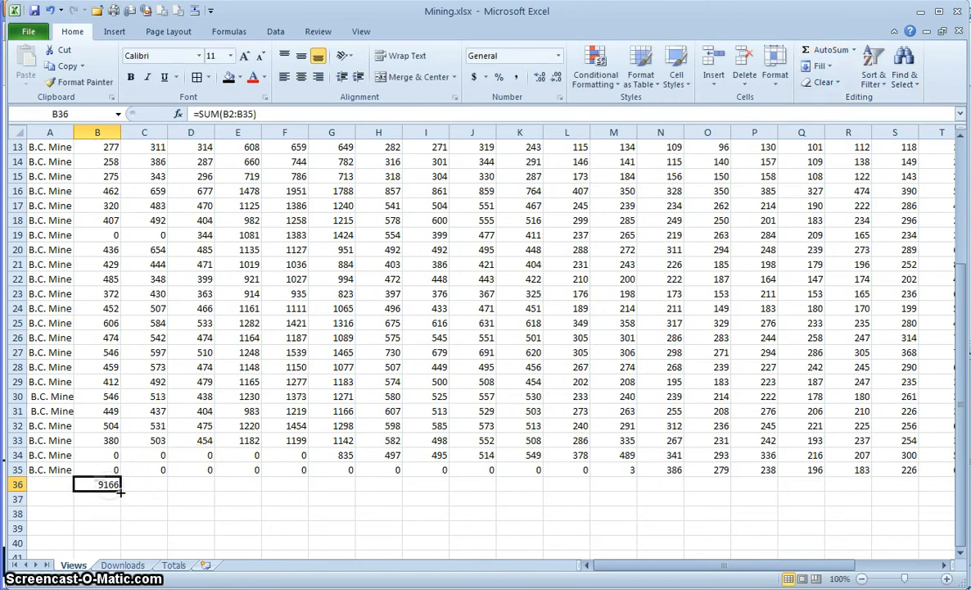
left_click_drag(158, 488, 840, 489)
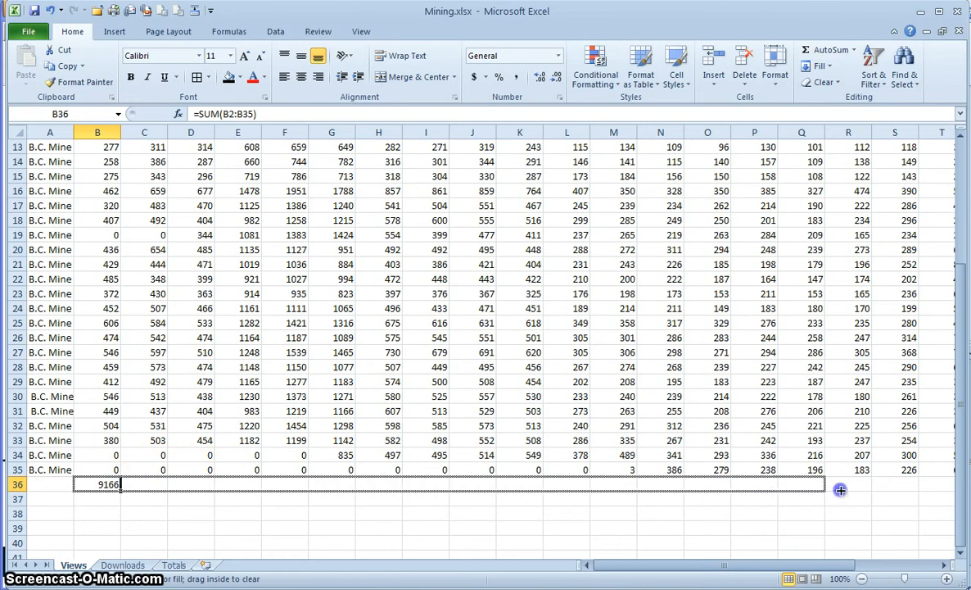
left_click_drag(944, 484, 960, 480)
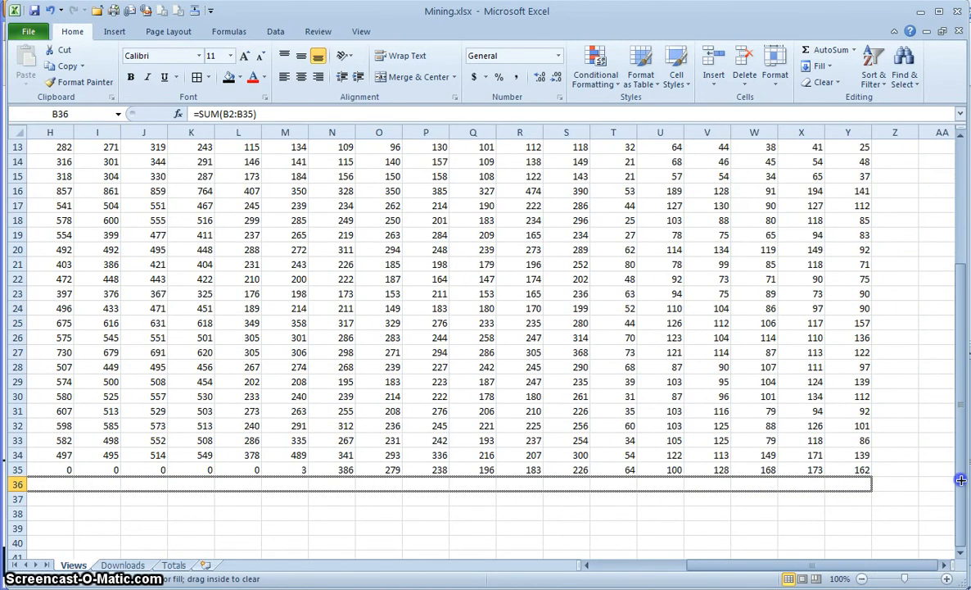
left_click_drag(865, 481, 866, 480)
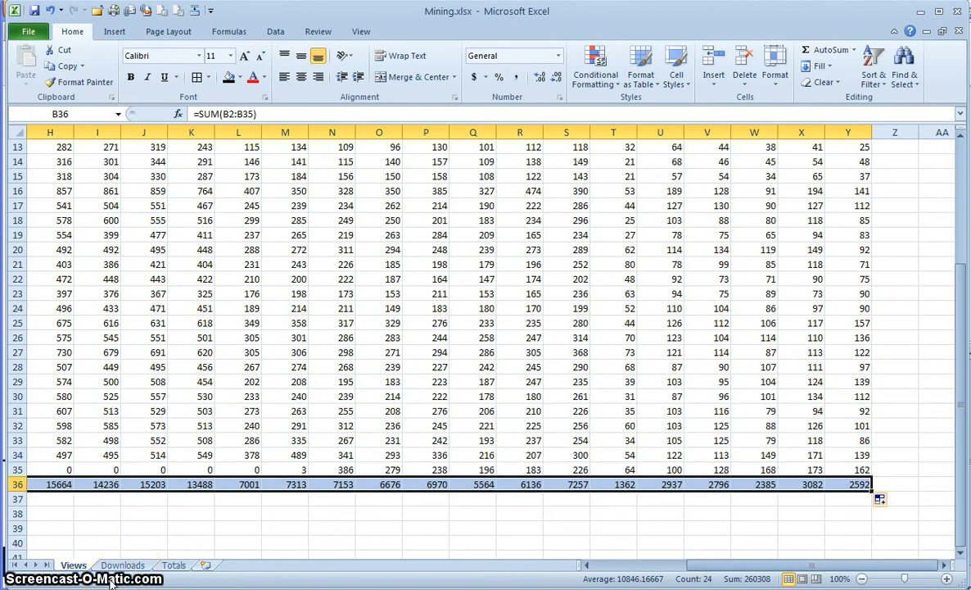
- Copy the Views row 36 totals and label Totals cell A2 'Views'
key("ctrl+c")
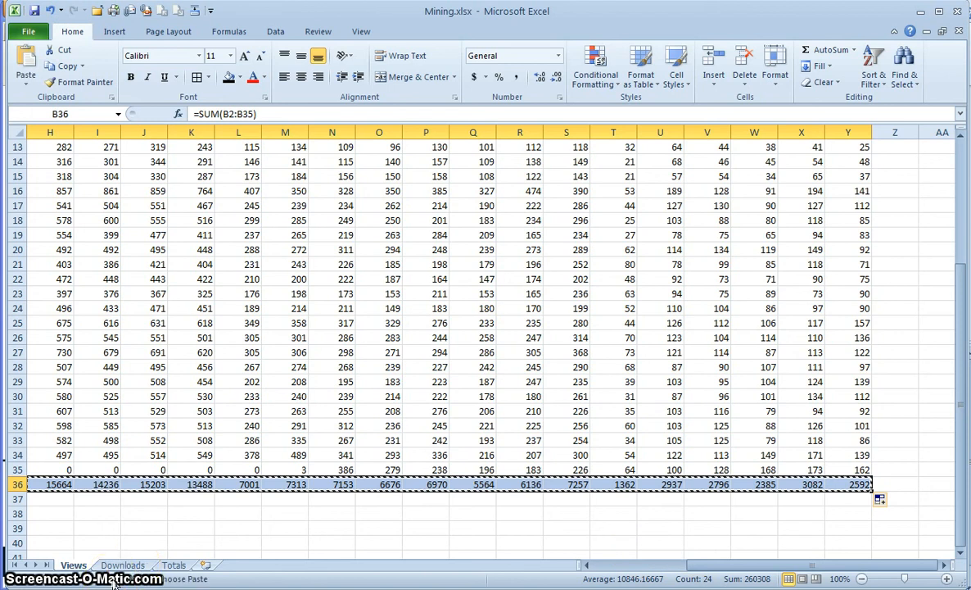
left_click(174, 565)
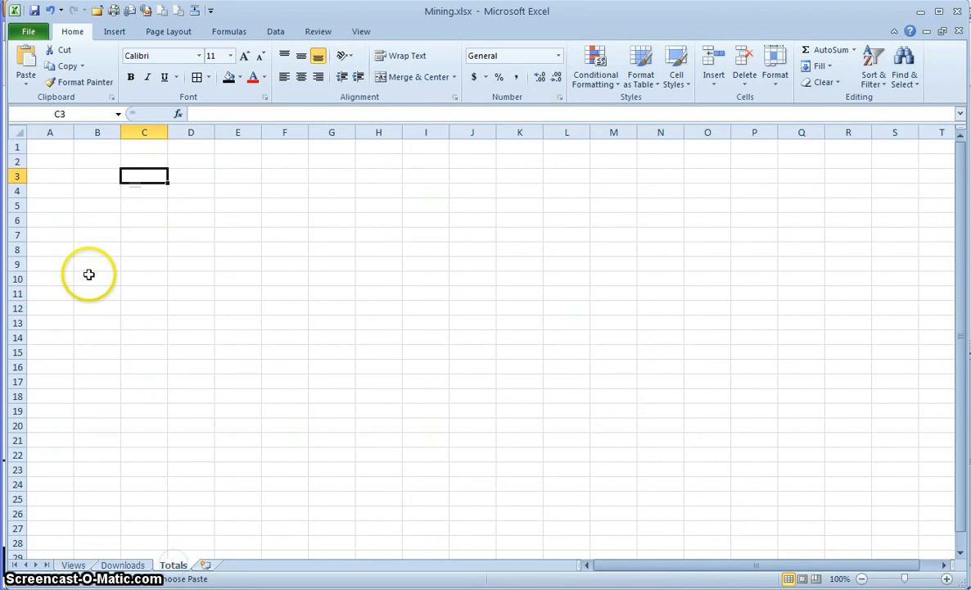
left_click(80, 565)
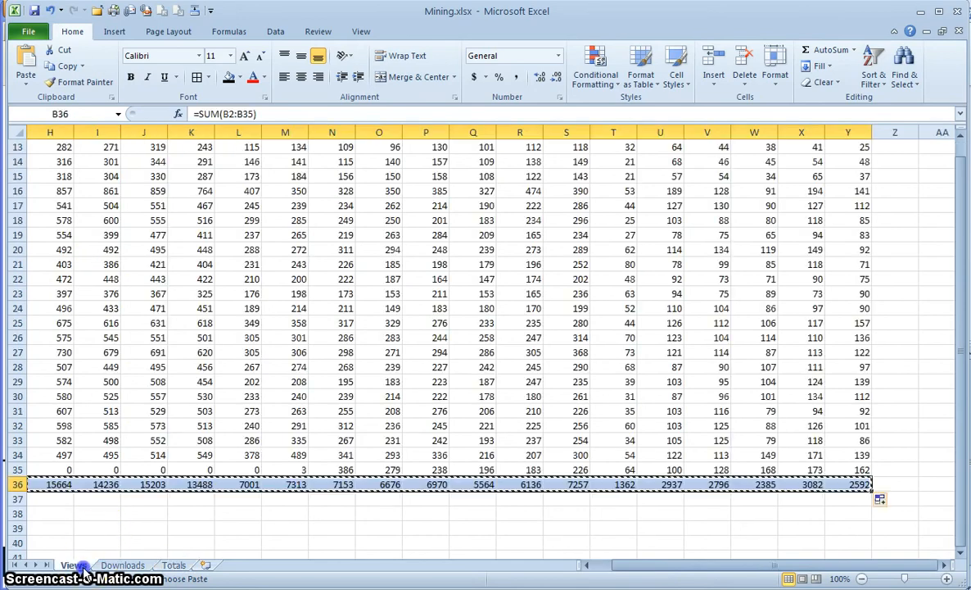
left_click(172, 565)
left_click(43, 162)
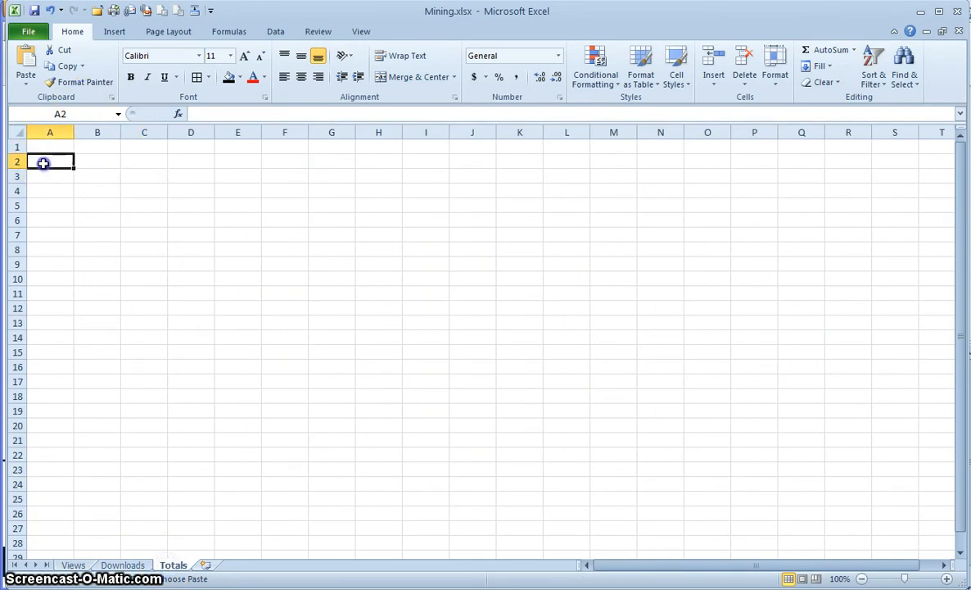
type("Views")
- Recopy the Views totals and paste them into Totals row 2 starting at B2
left_click(92, 164)
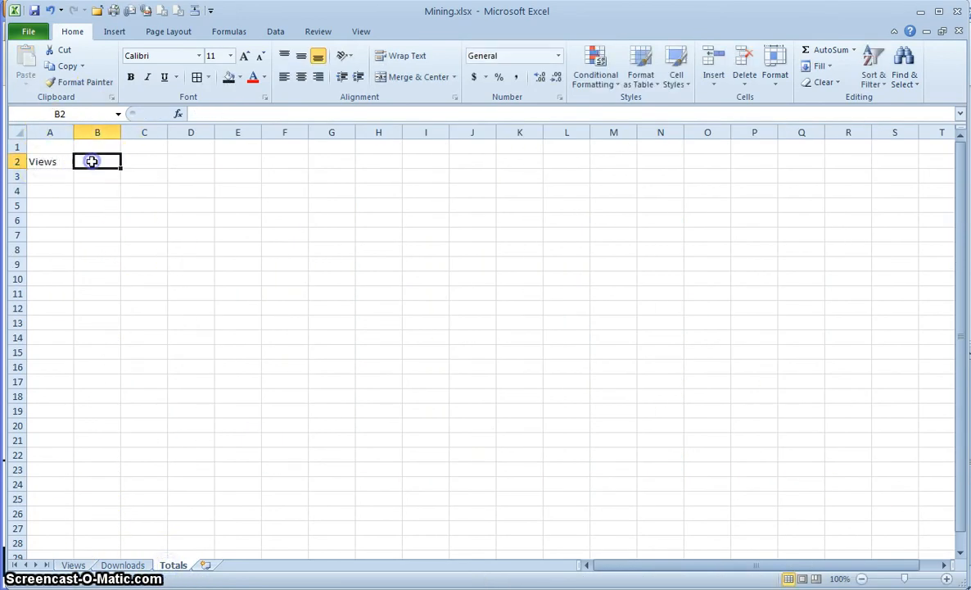
right_click(93, 166)
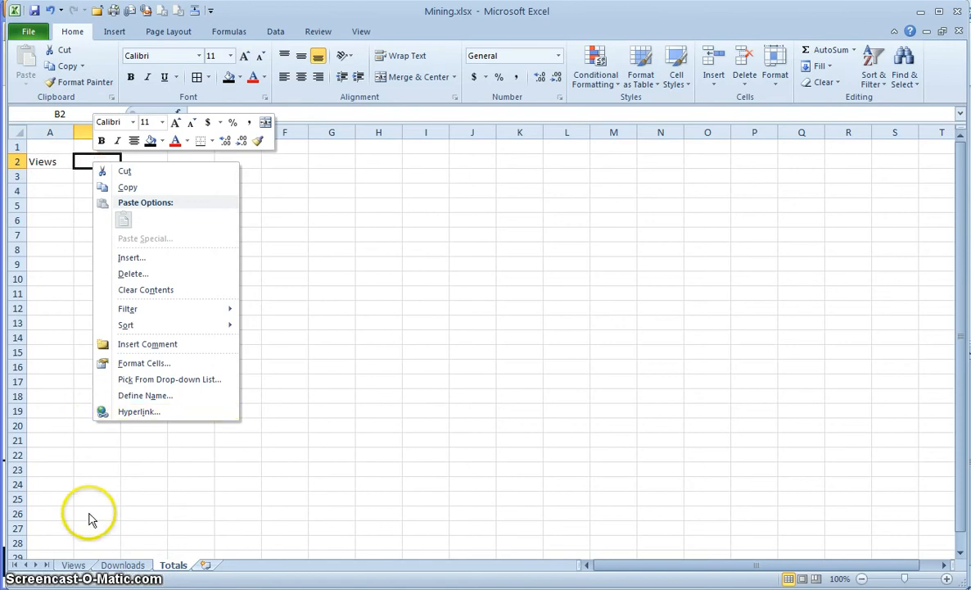
left_click(73, 565)
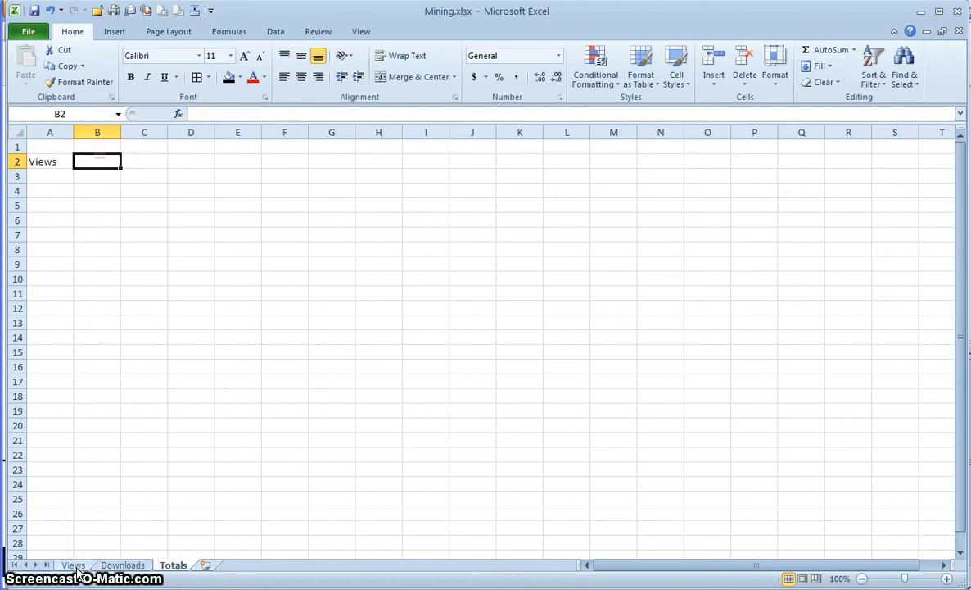
left_click(74, 565)
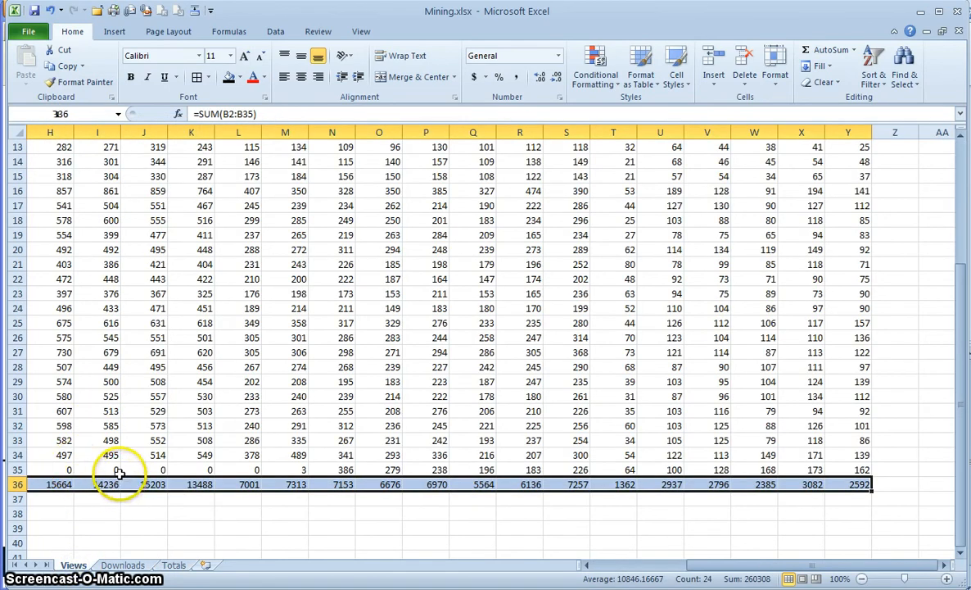
key("ctrl+c")
left_click(174, 565)
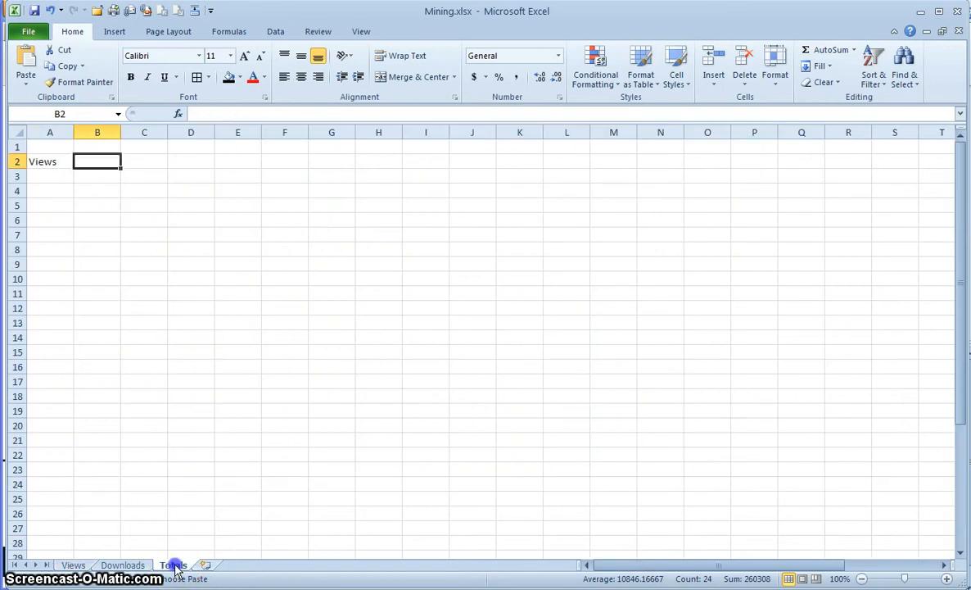
right_click(96, 161)
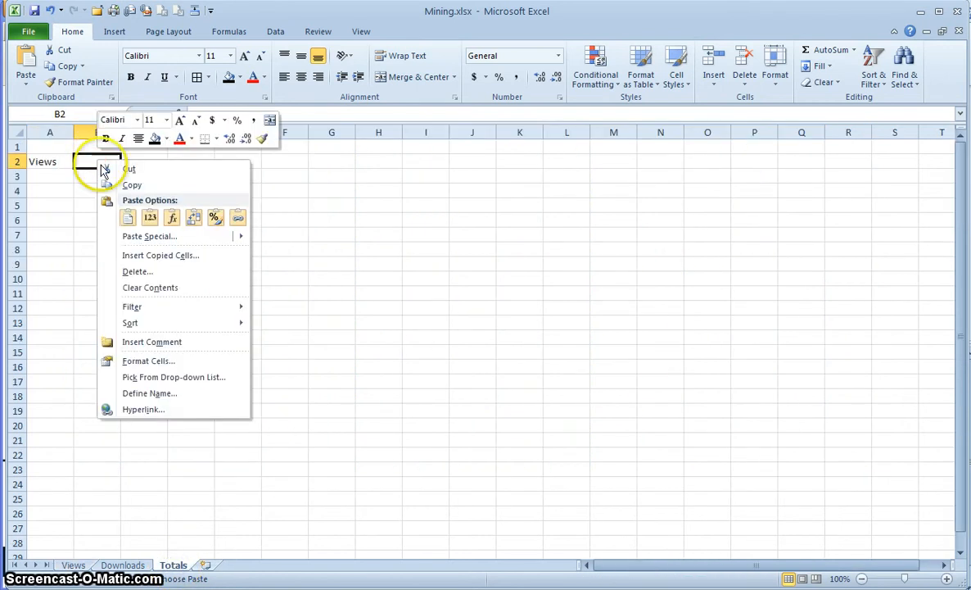
left_click(128, 219)
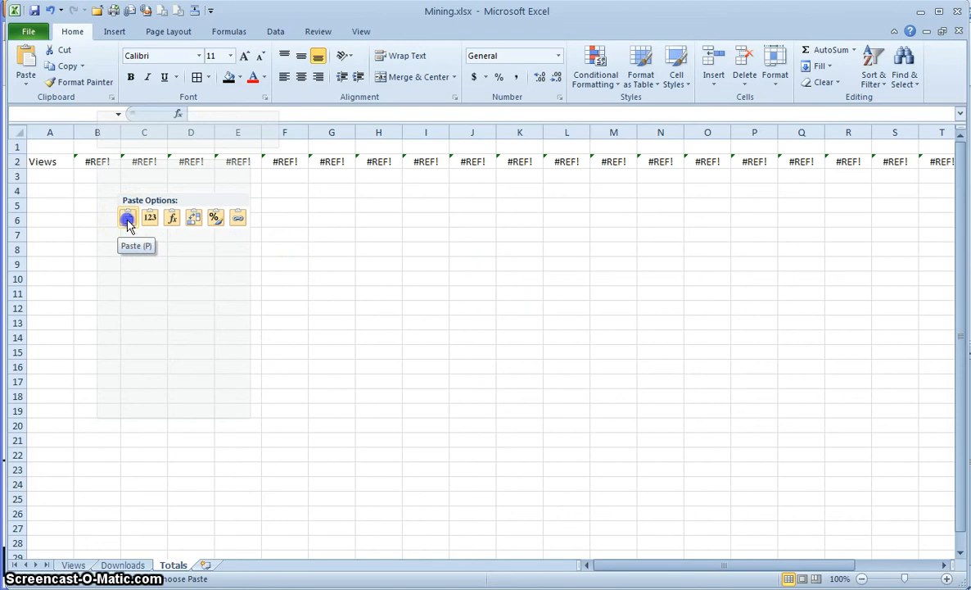
left_click(128, 219)
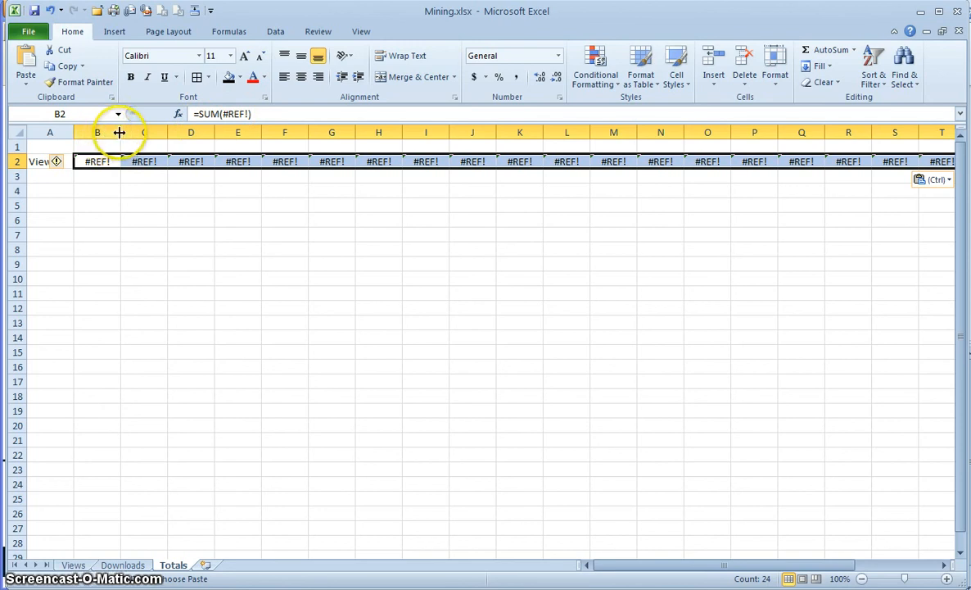
- Paste the totals into B2 as values only, replacing the #REF! errors
right_click(91, 167)
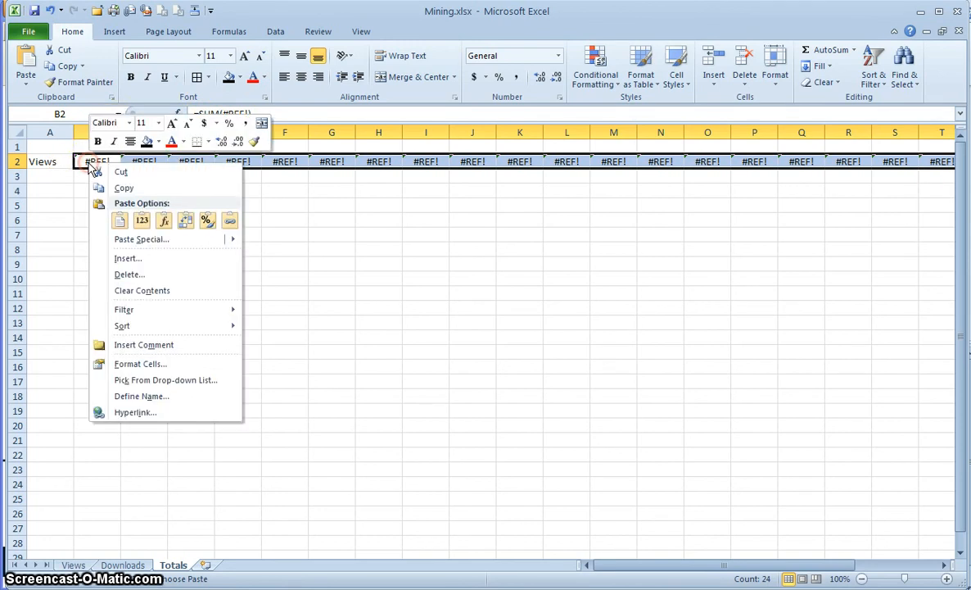
left_click(131, 239)
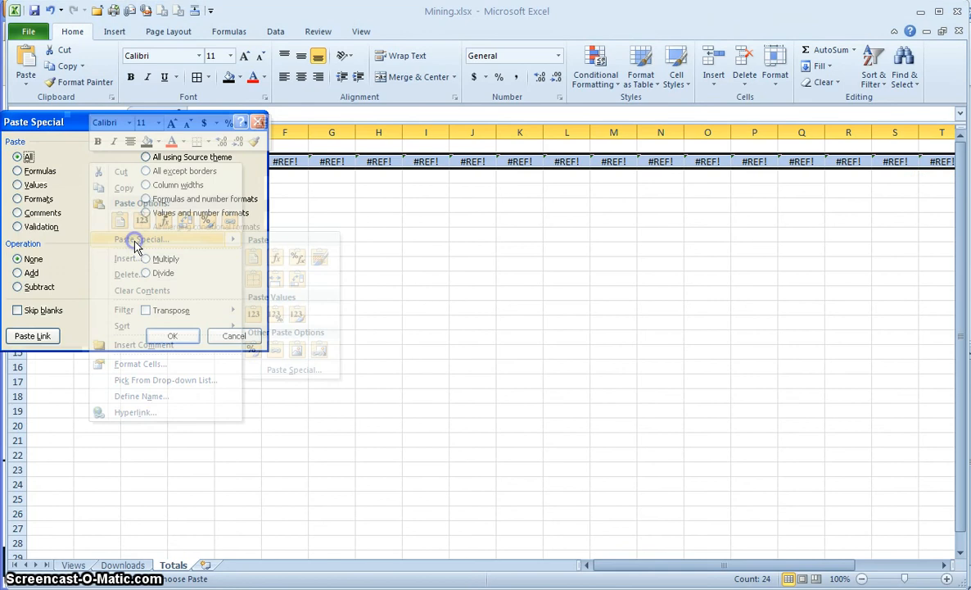
left_click(30, 187)
left_click(166, 336)
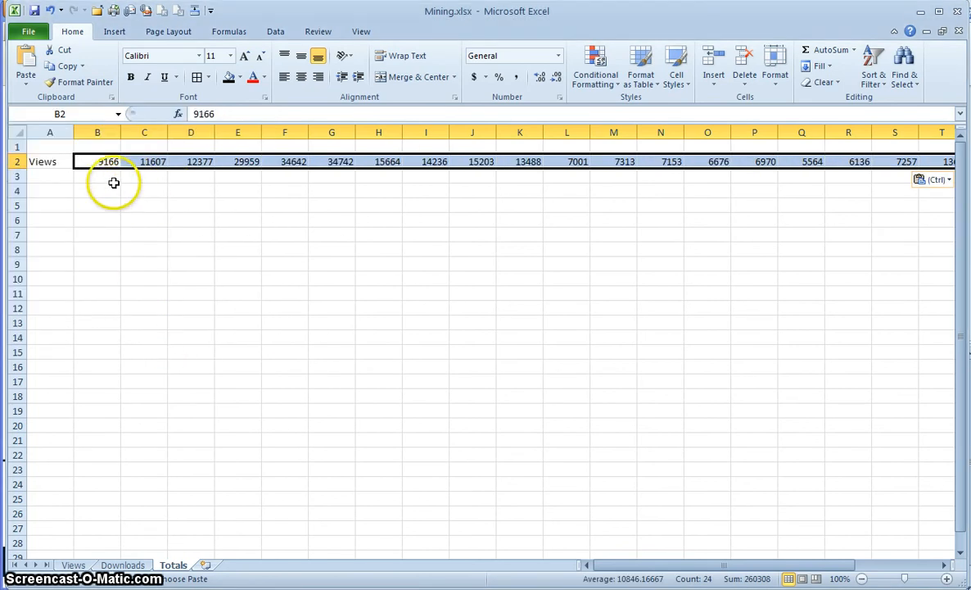
left_click(61, 177)
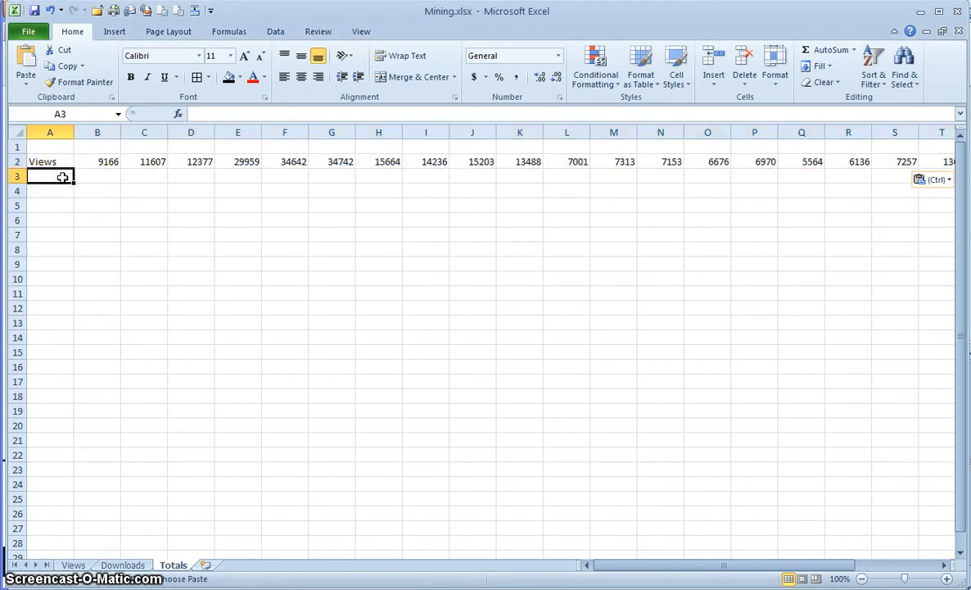
- Label Totals cell A3 'Downloads' and AutoSum the Downloads sheet's column B into B36
type("Downloads")
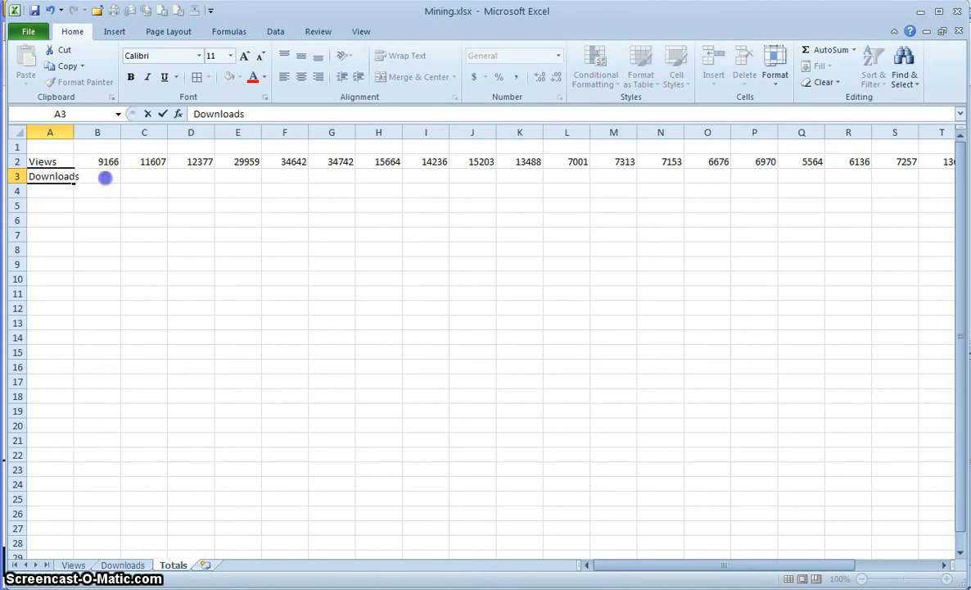
left_click(104, 177)
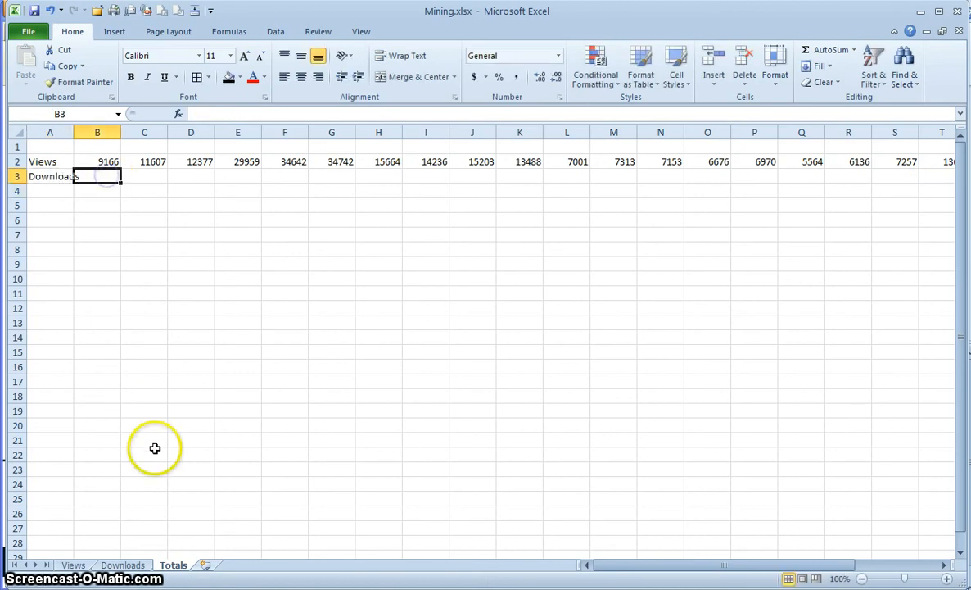
left_click(121, 565)
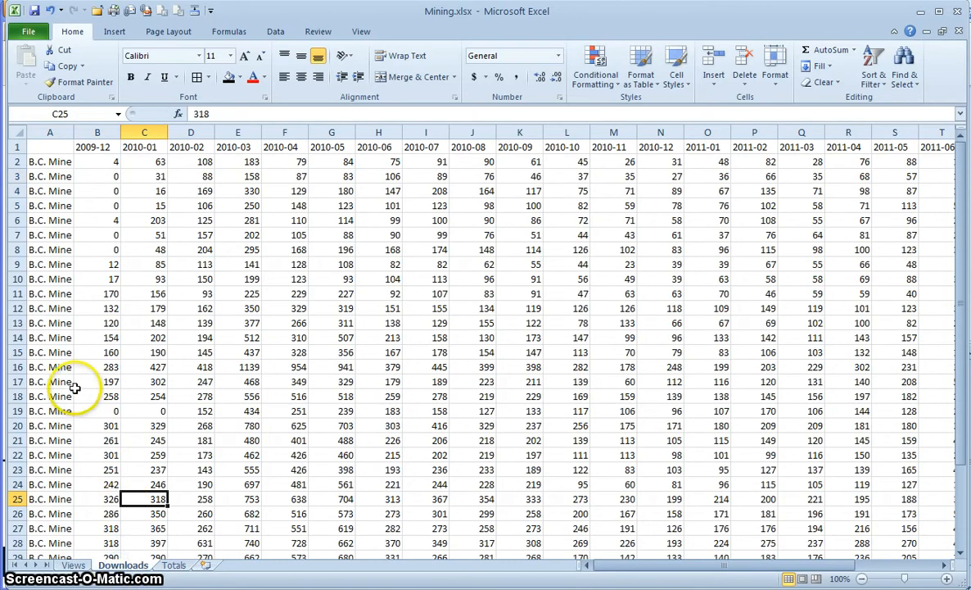
scroll(73, 388, "down", 4)
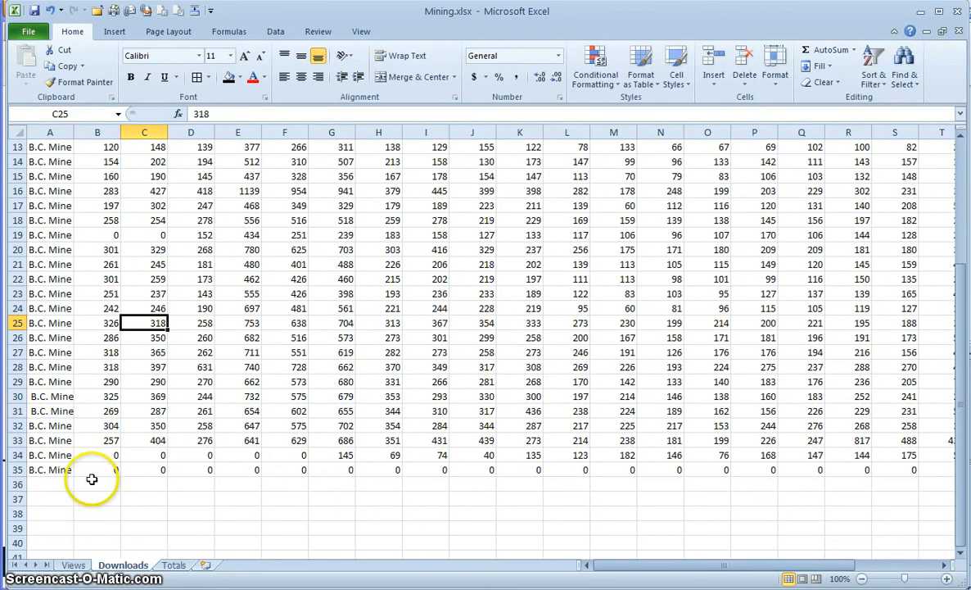
left_click(97, 480)
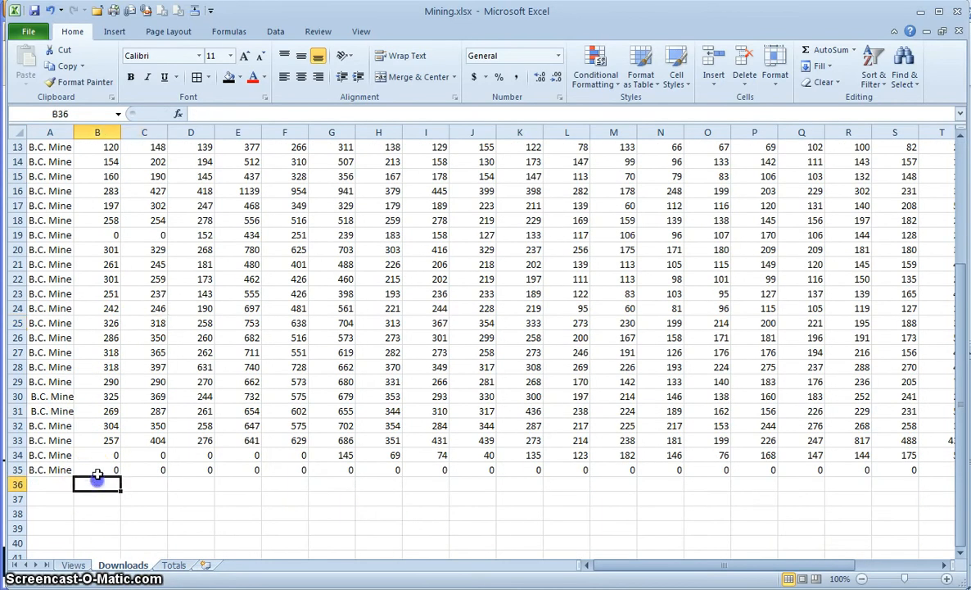
left_click(831, 51)
key("Return")
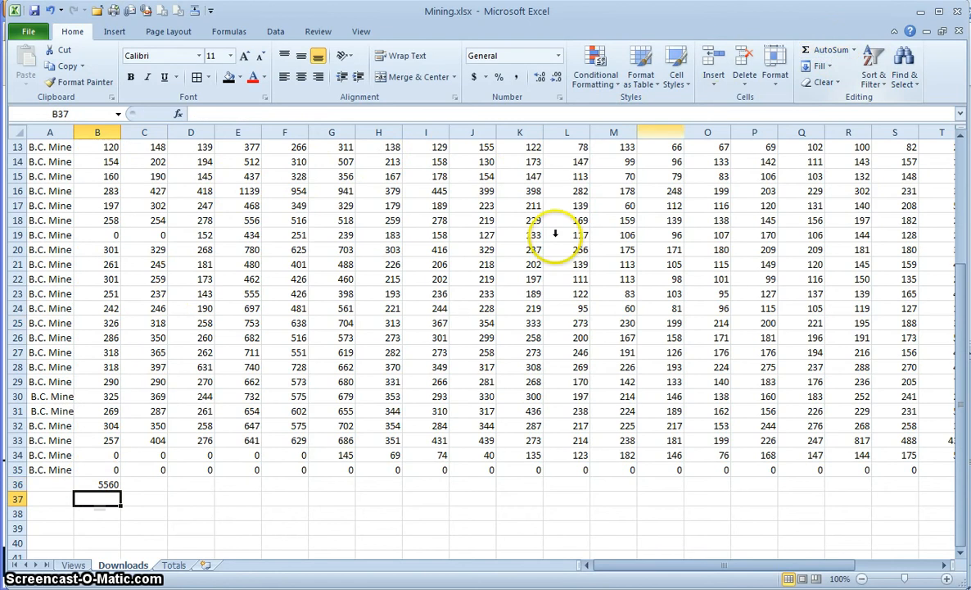
- Fill the B36 sum across row 36 through Y and copy the totals
left_click(108, 486)
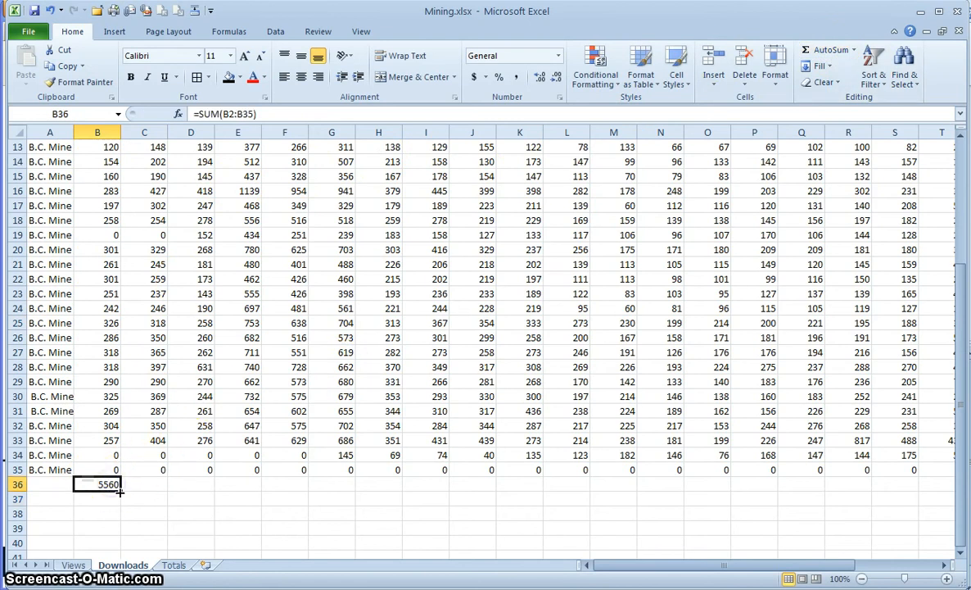
left_click_drag(120, 491, 964, 484)
left_click_drag(874, 492, 874, 495)
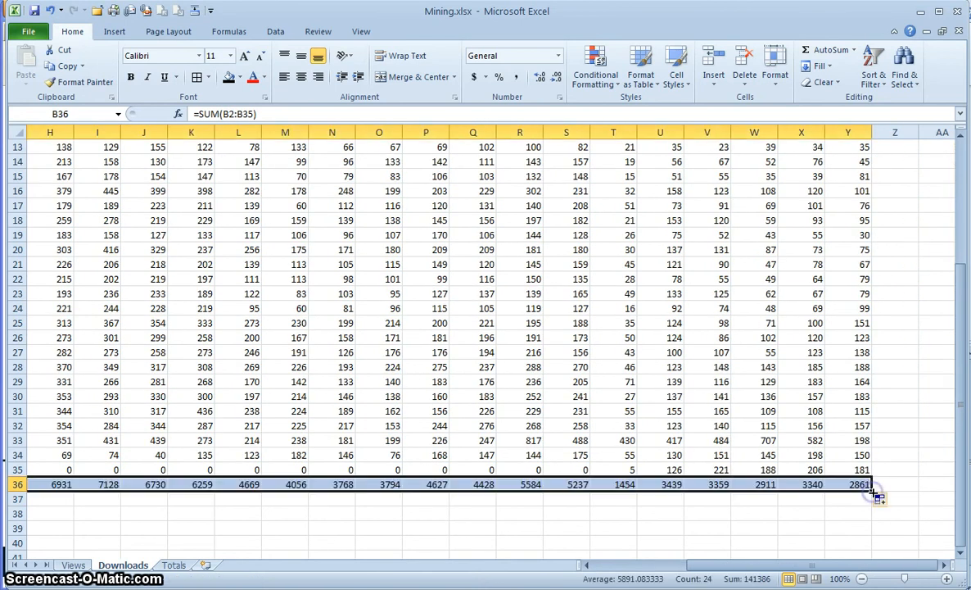
key("ctrl+c")
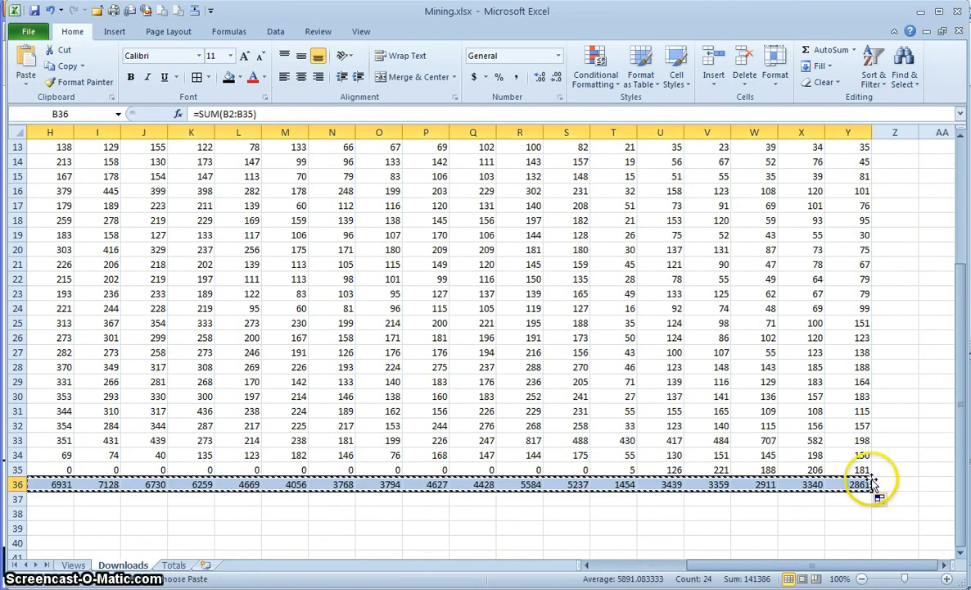
left_click(172, 565)
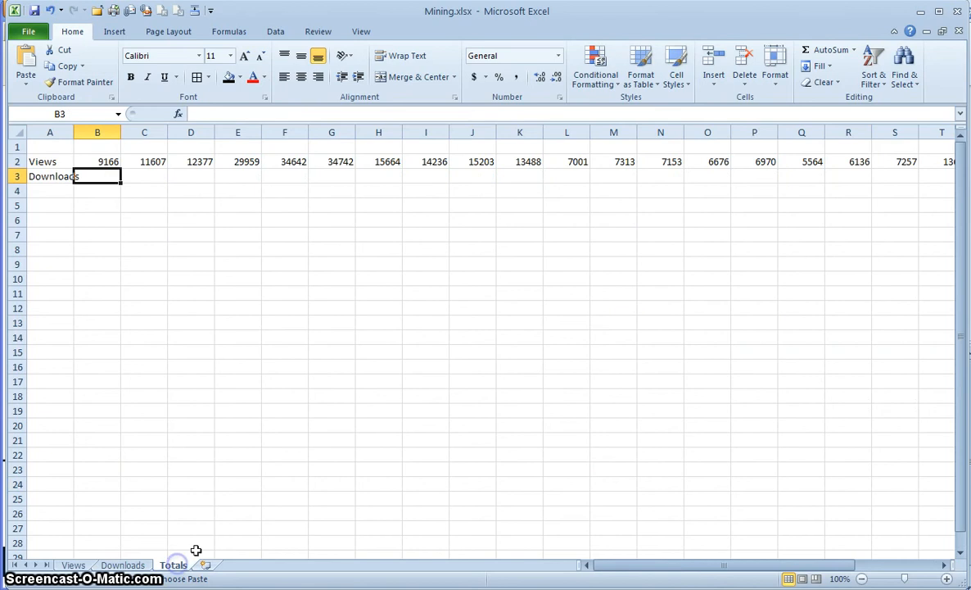
- Paste the download totals into B3 of Totals as values only
right_click(107, 175)
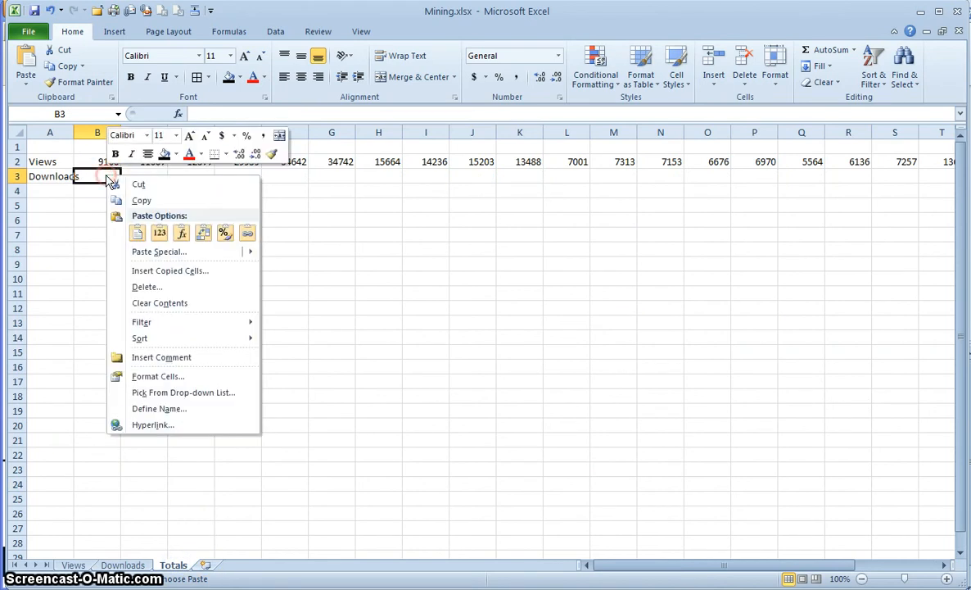
left_click(150, 253)
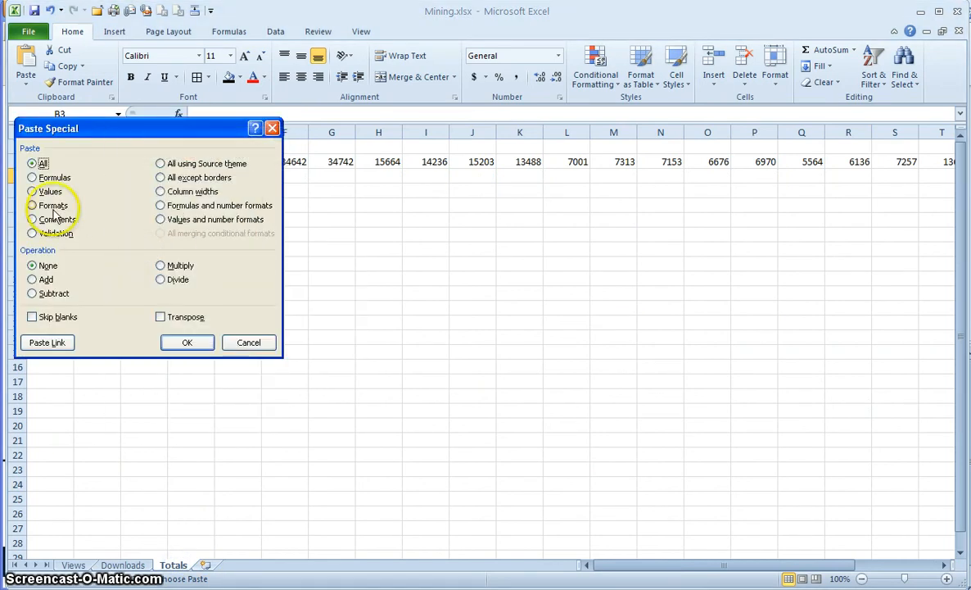
left_click(33, 191)
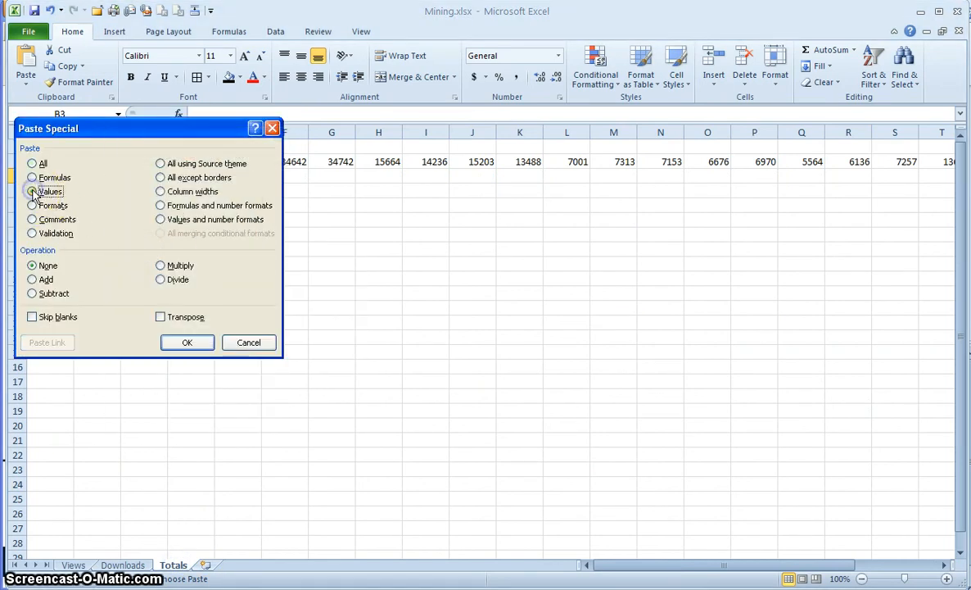
left_click(185, 342)
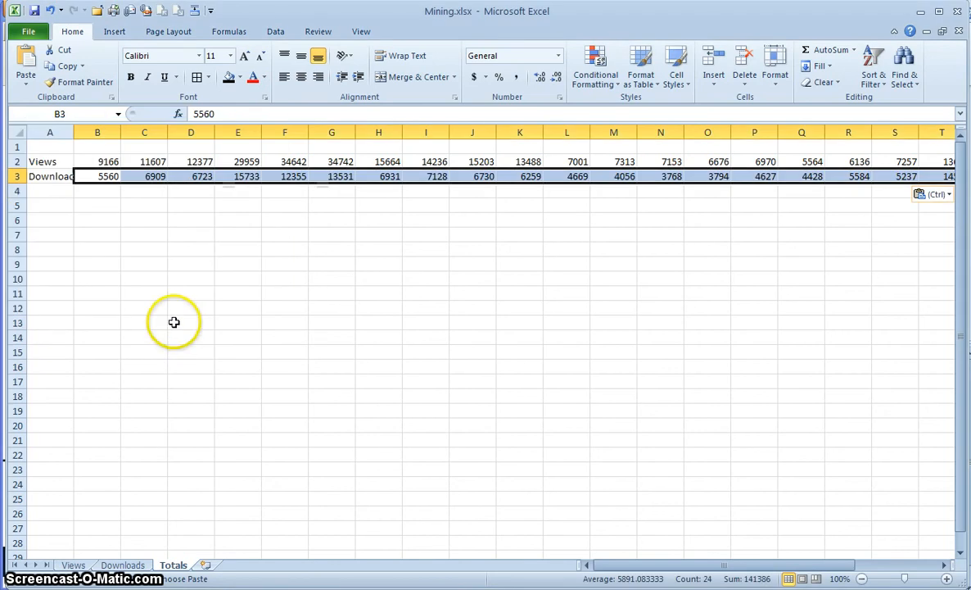
- Autofit column A to fit the Views and Downloads labels
left_click(67, 161)
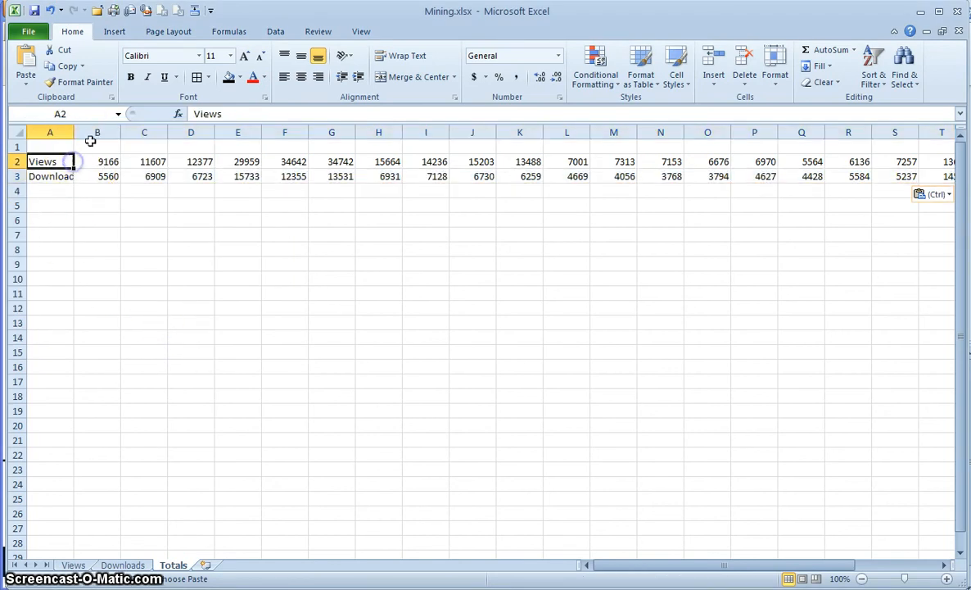
double_click(73, 131)
left_click(100, 190)
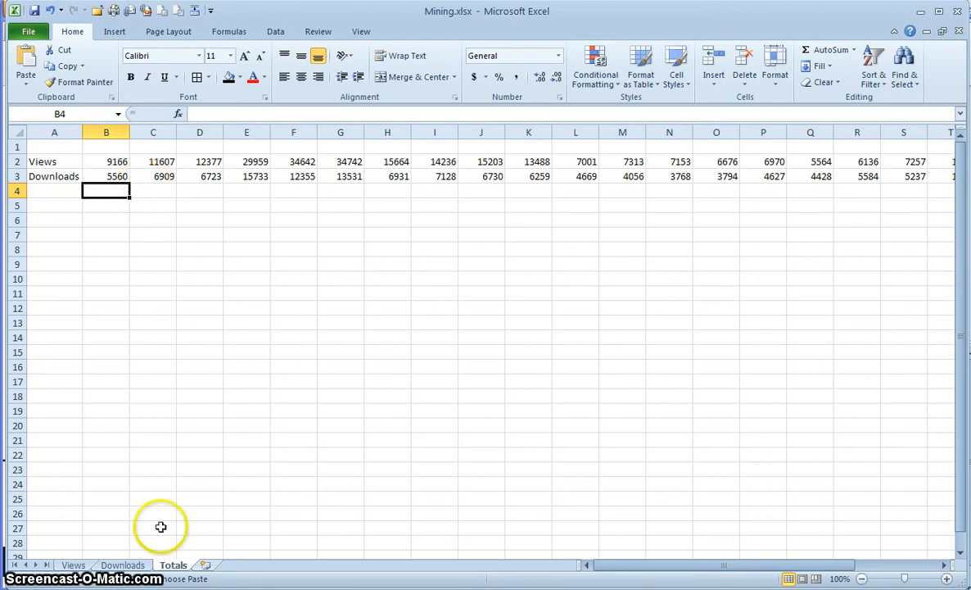
- Copy the Downloads month headers B1:Y1 (2009-12 to 2011-11) into B1 of Totals
left_click(123, 564)
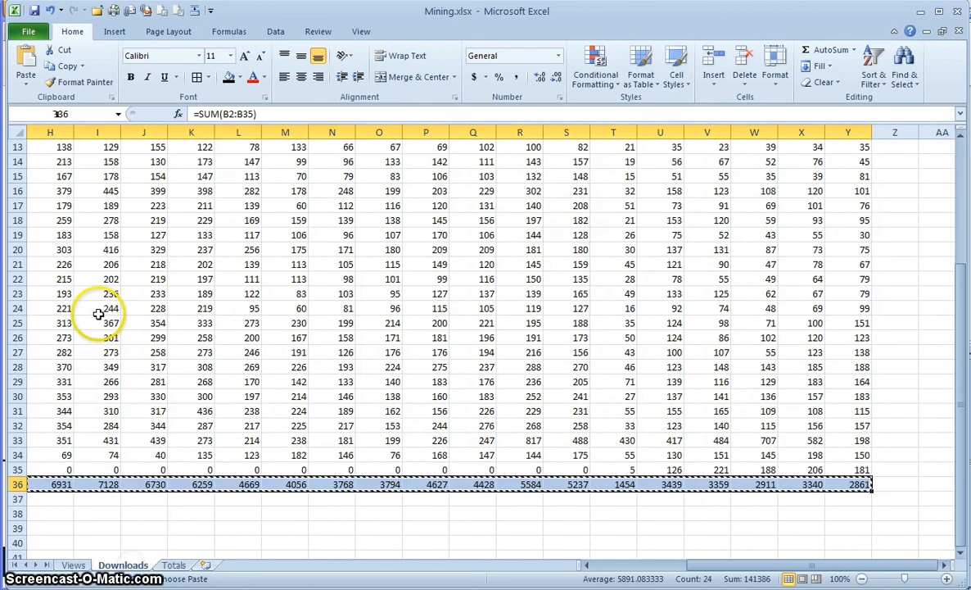
scroll(102, 311, "up", 4)
left_click_drag(831, 147, 97, 133)
right_click(99, 146)
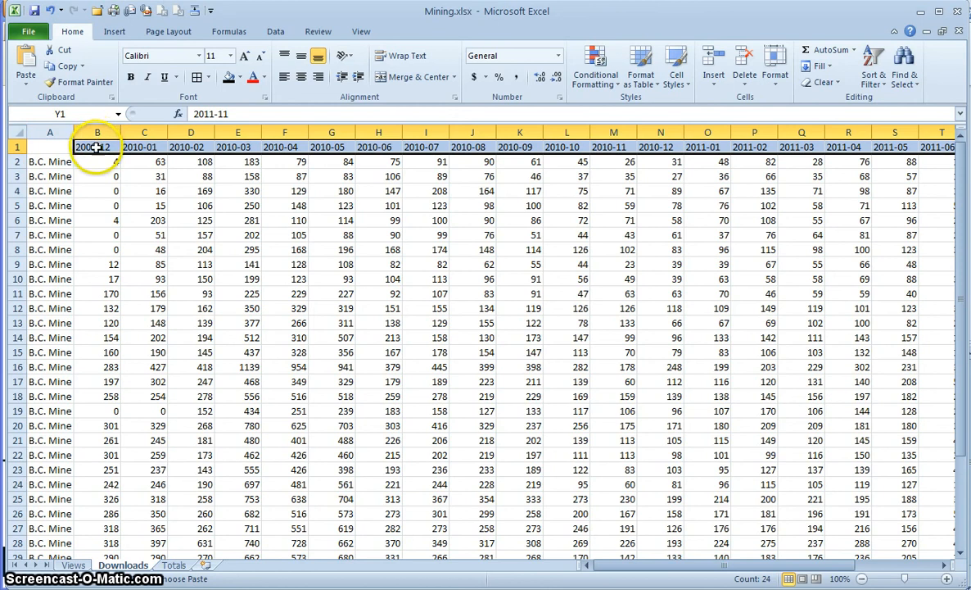
left_click(131, 168)
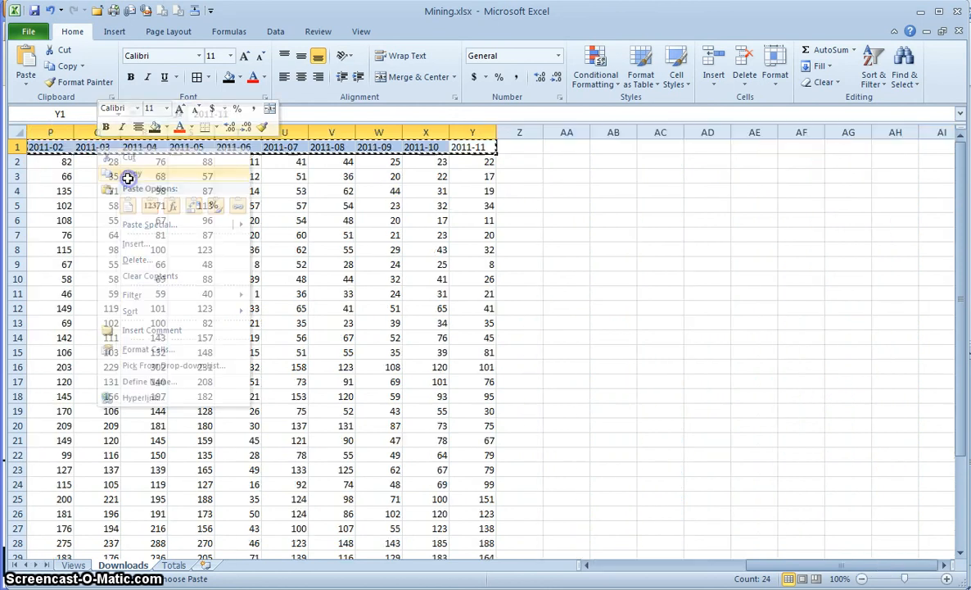
left_click(174, 565)
right_click(104, 150)
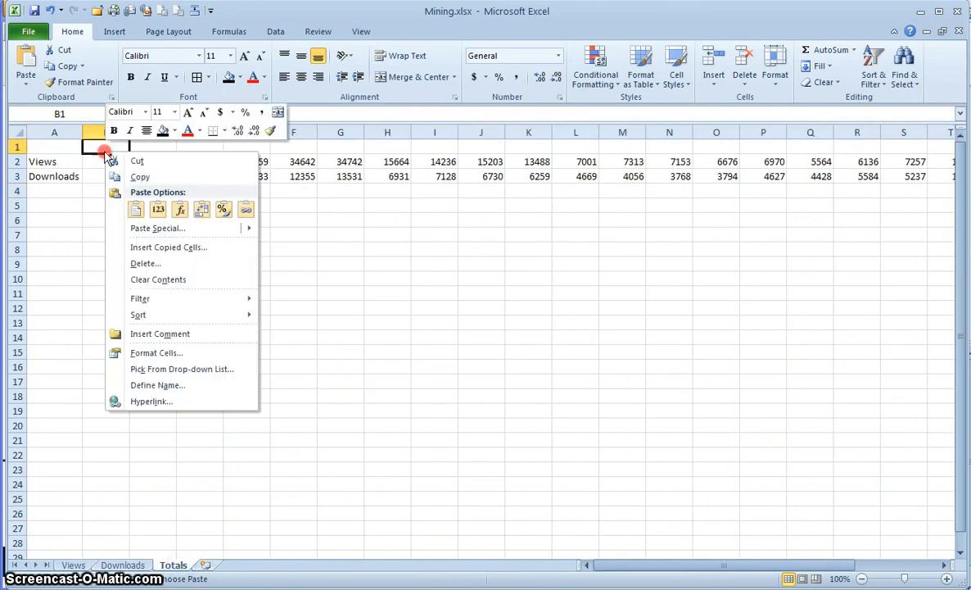
left_click(136, 205)
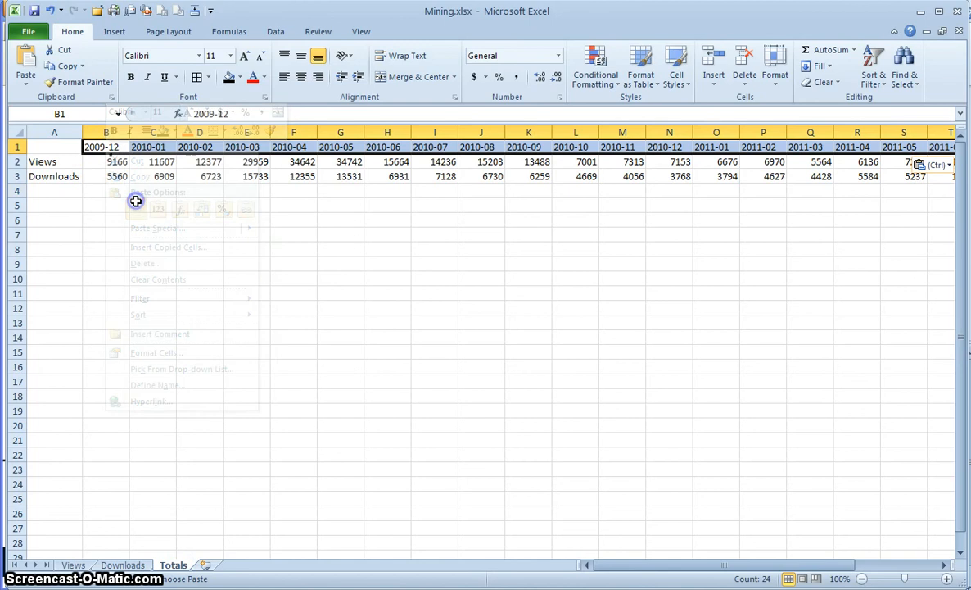
left_click(103, 162)
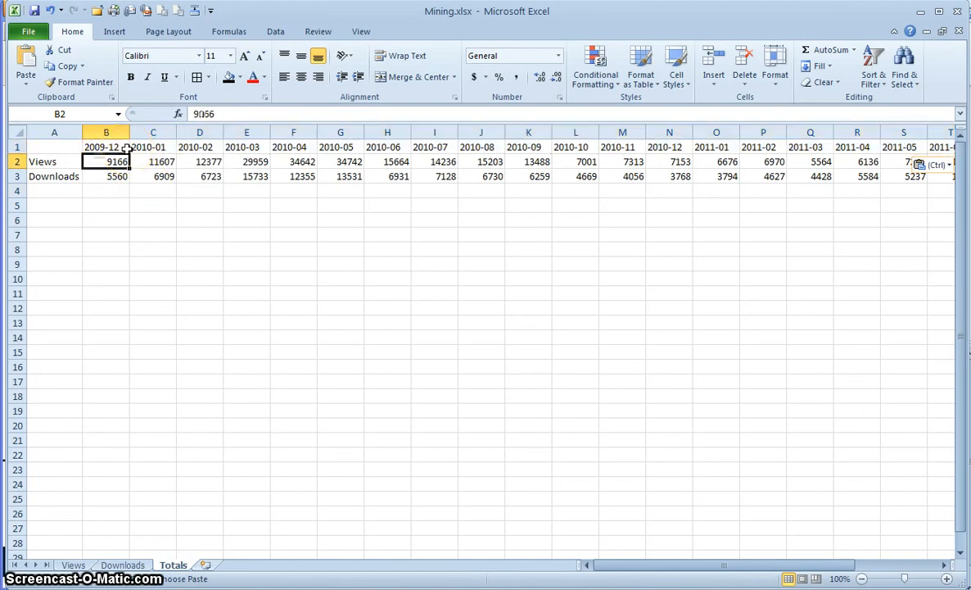
- Insert a 2-D Stacked Column chart of the monthly Views and Downloads totals
left_click(120, 28)
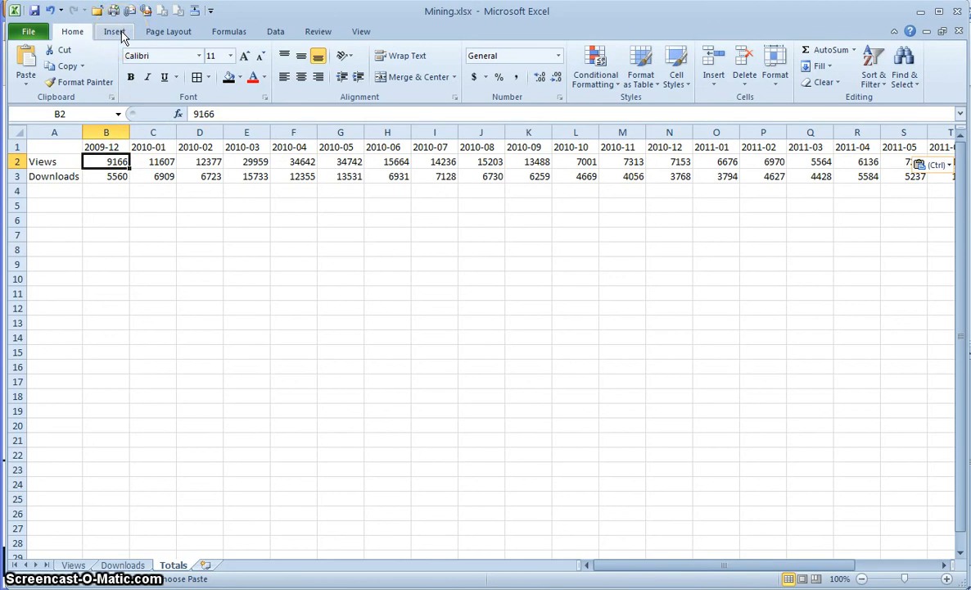
left_click(119, 33)
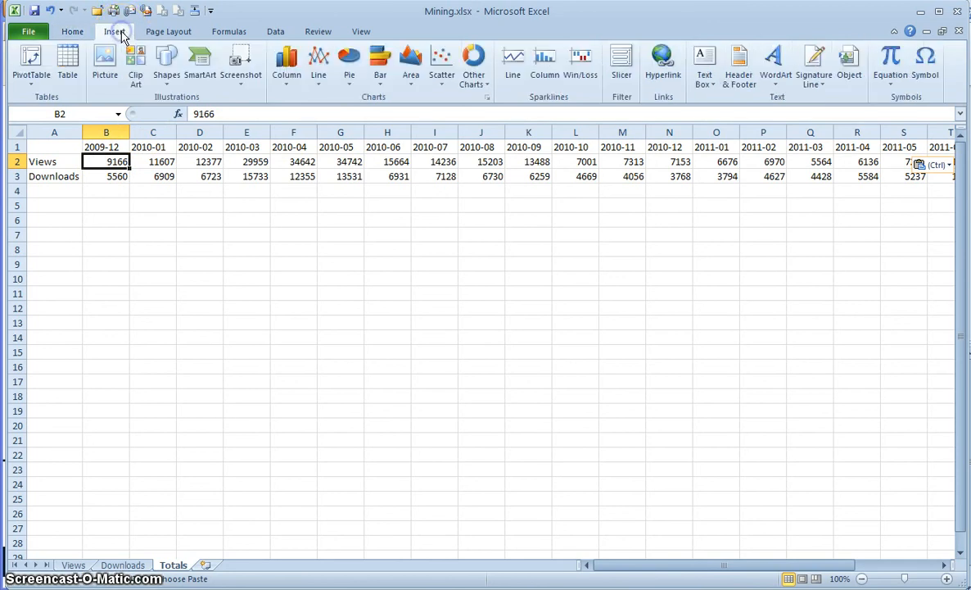
left_click(286, 62)
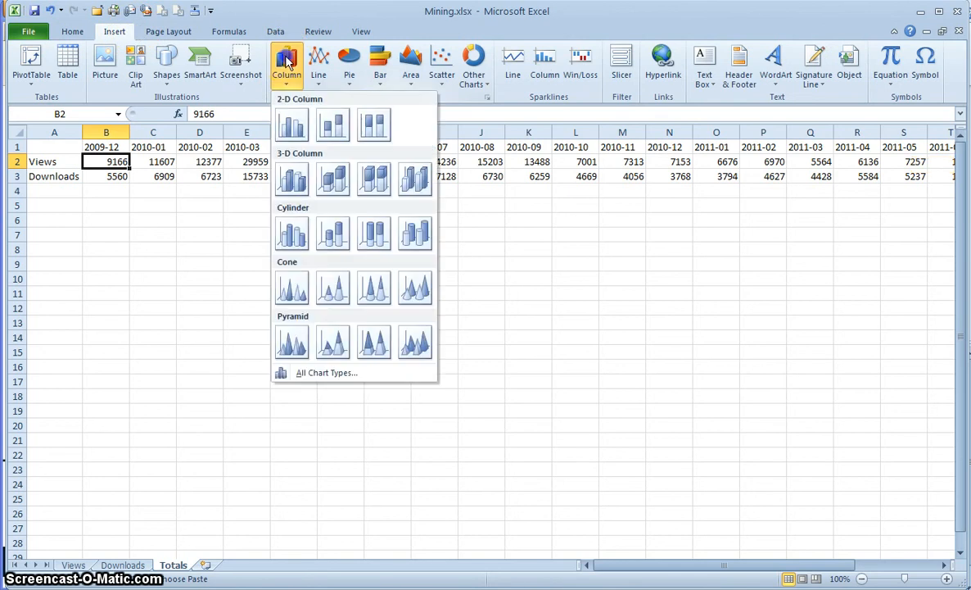
left_click(332, 123)
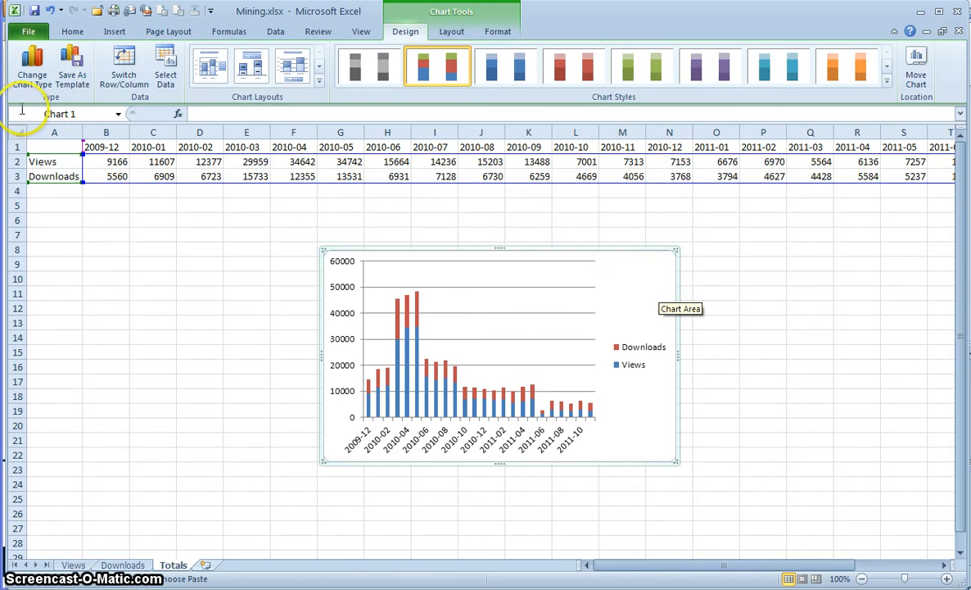
left_click(29, 77)
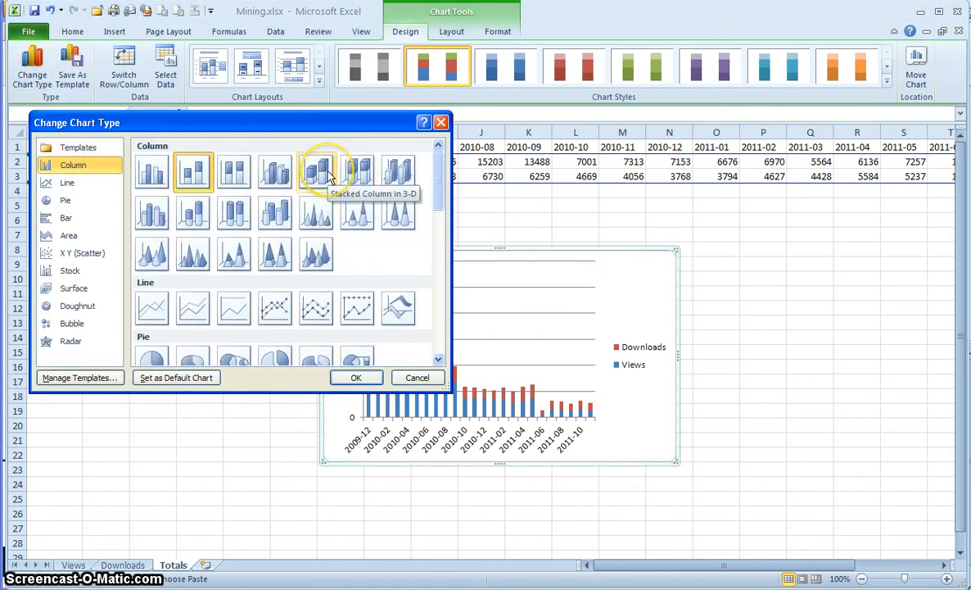
- Try 3-D clustered column and then line chart types for the totals chart
left_click(330, 177)
left_click(360, 380)
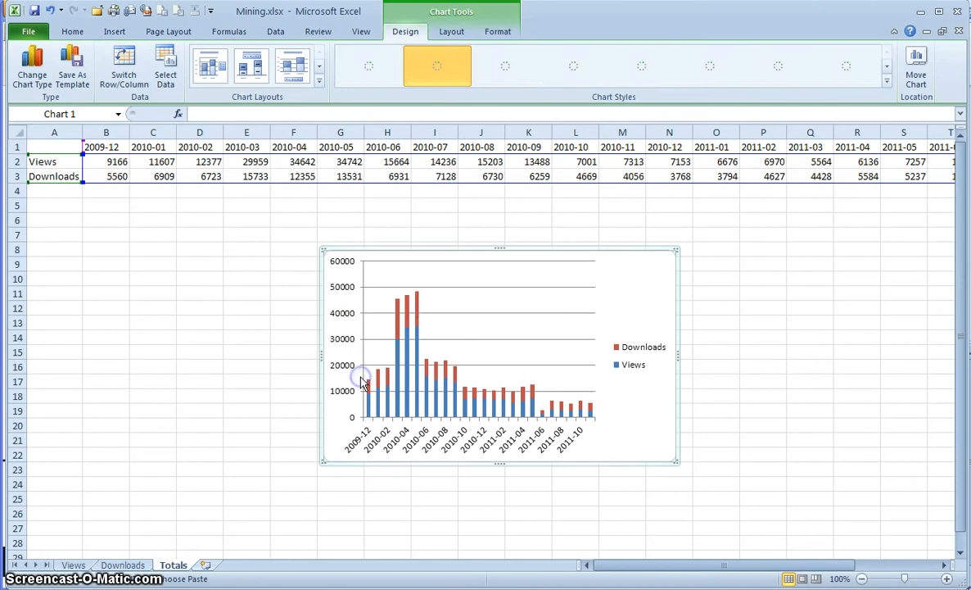
left_click(31, 72)
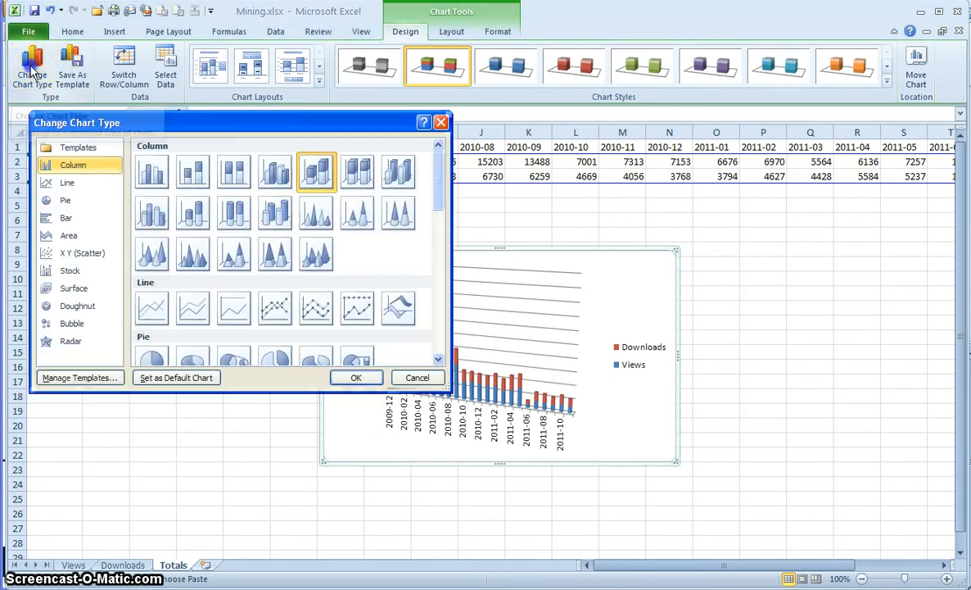
left_click(153, 317)
left_click(354, 379)
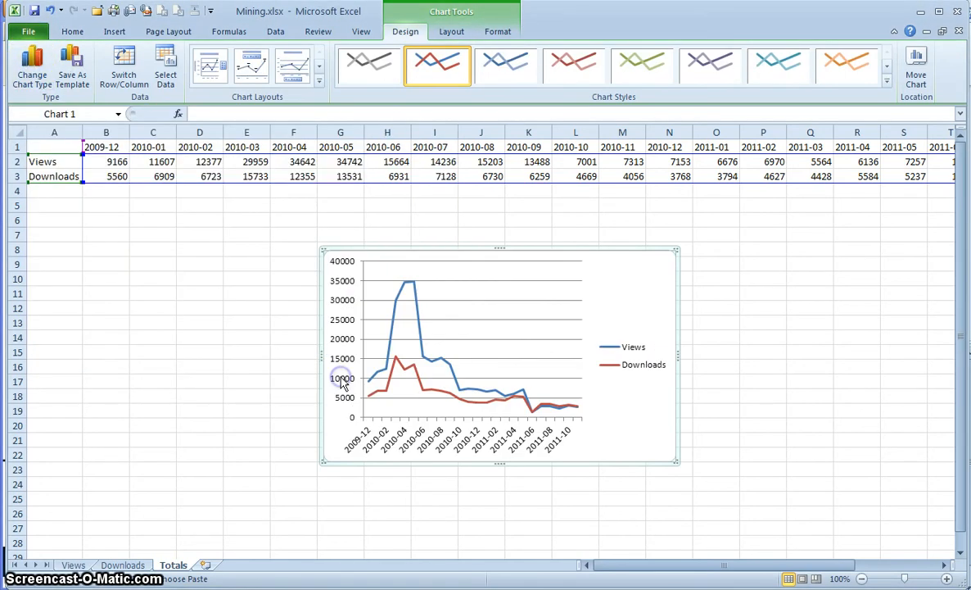
- Try a clustered bar chart, then settle on Clustered Column
left_click(31, 72)
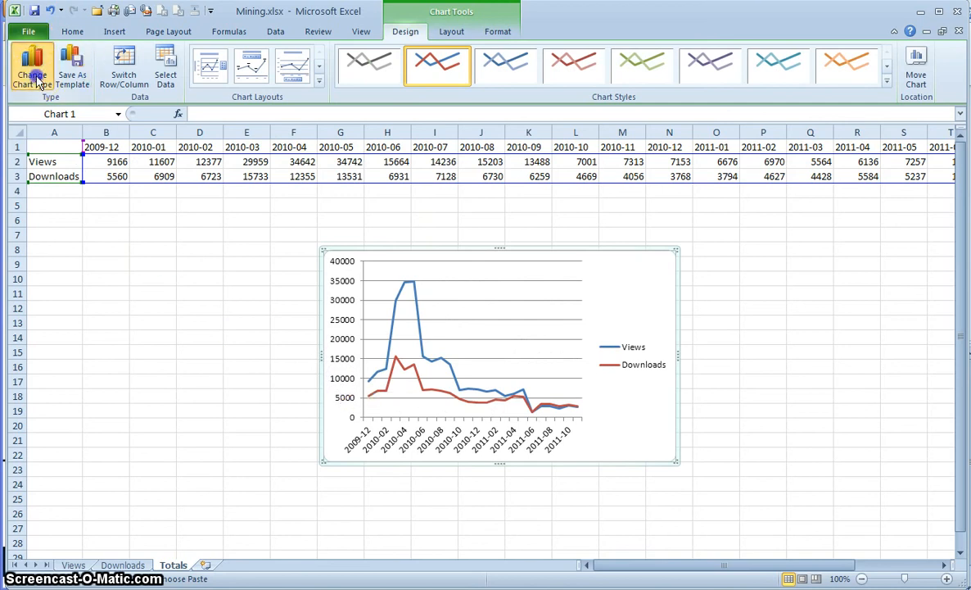
left_click_drag(436, 199, 436, 257)
left_click(156, 182)
left_click(356, 377)
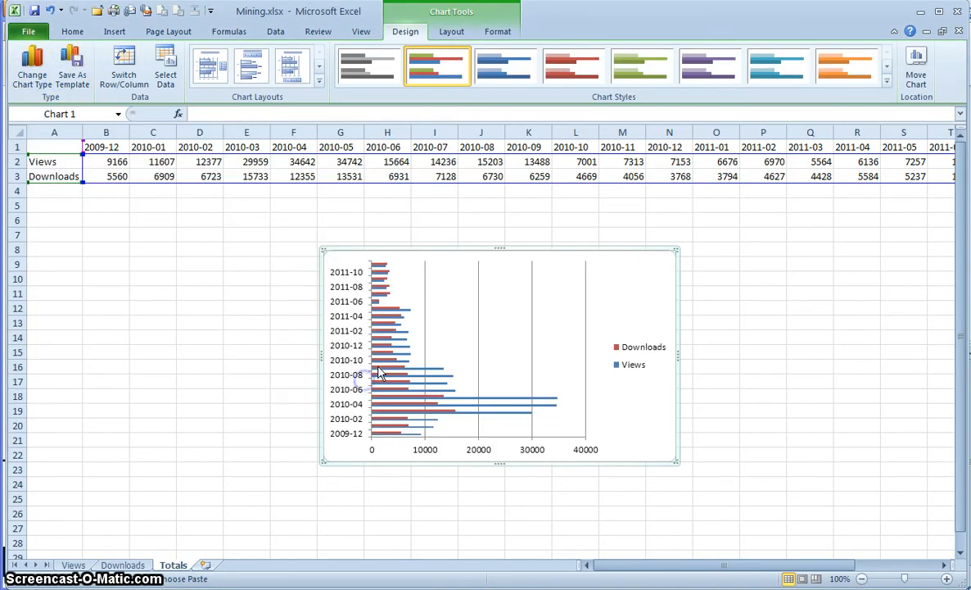
left_click_drag(389, 359, 260, 210)
left_click(33, 69)
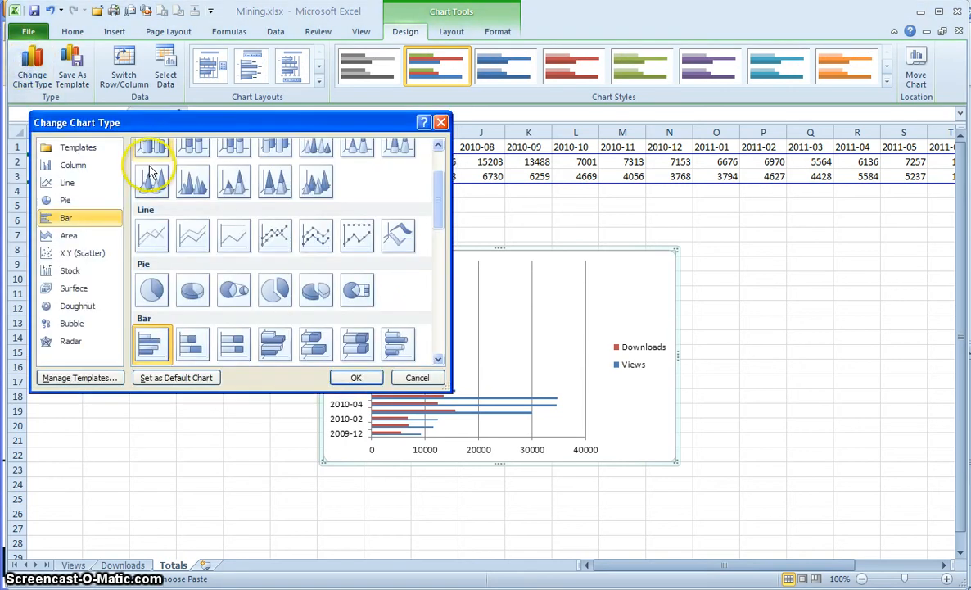
scroll(277, 232, "up", 3)
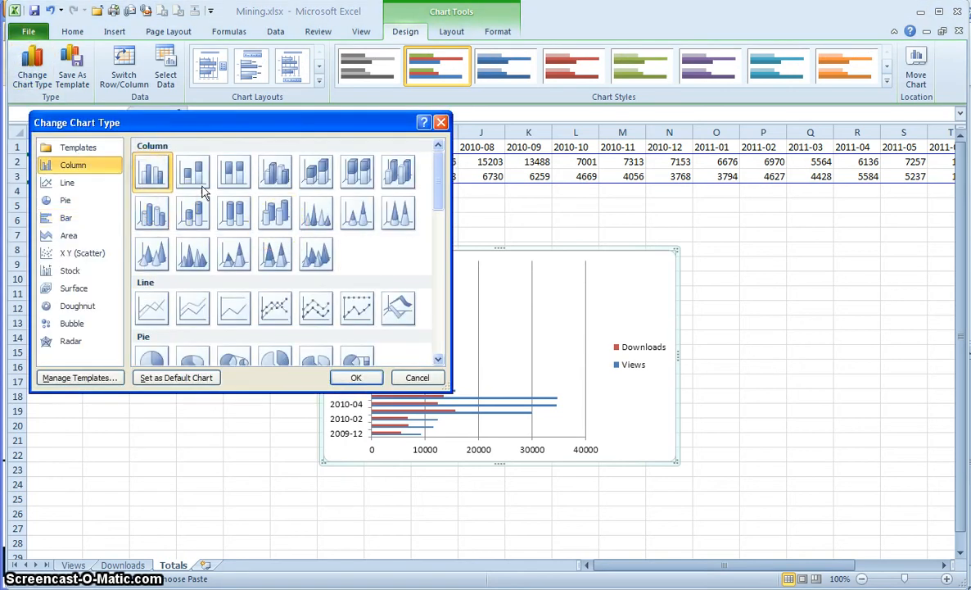
left_click(357, 377)
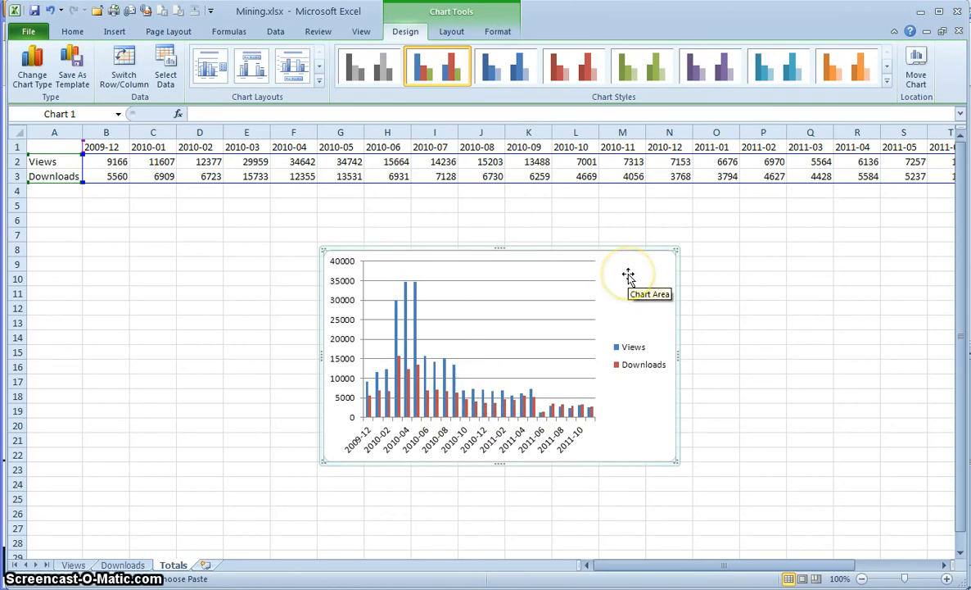
- Move the chart up-left under the data and resize it to span roughly B4 to T28
left_click_drag(628, 274, 384, 222)
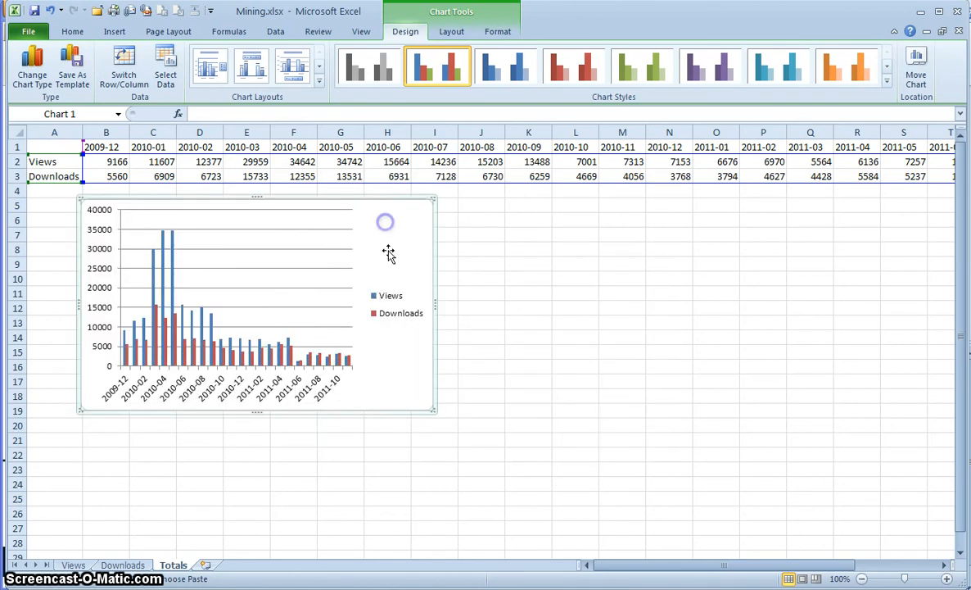
left_click_drag(434, 410, 926, 549)
left_click(918, 520)
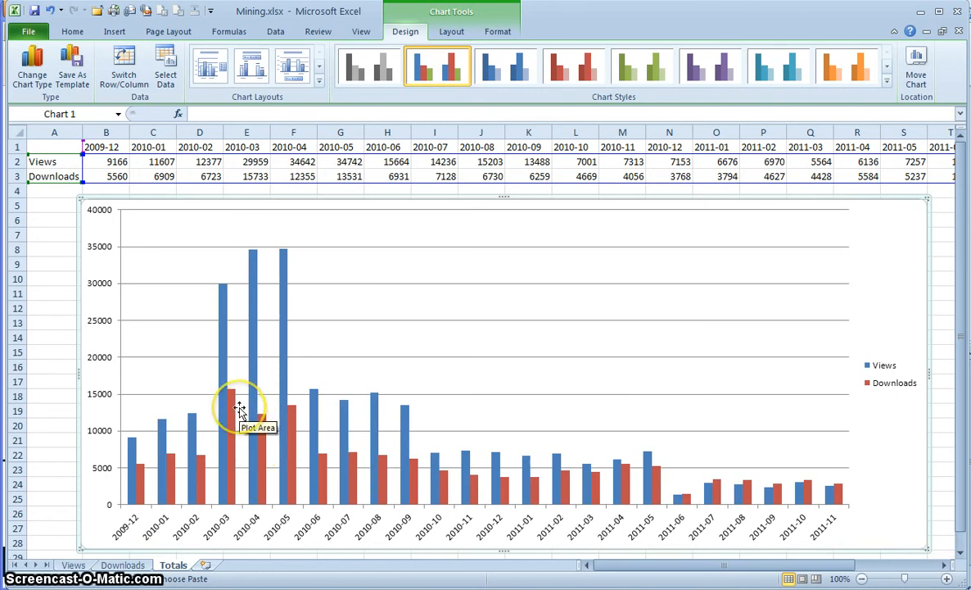
mouse_move(233, 414)
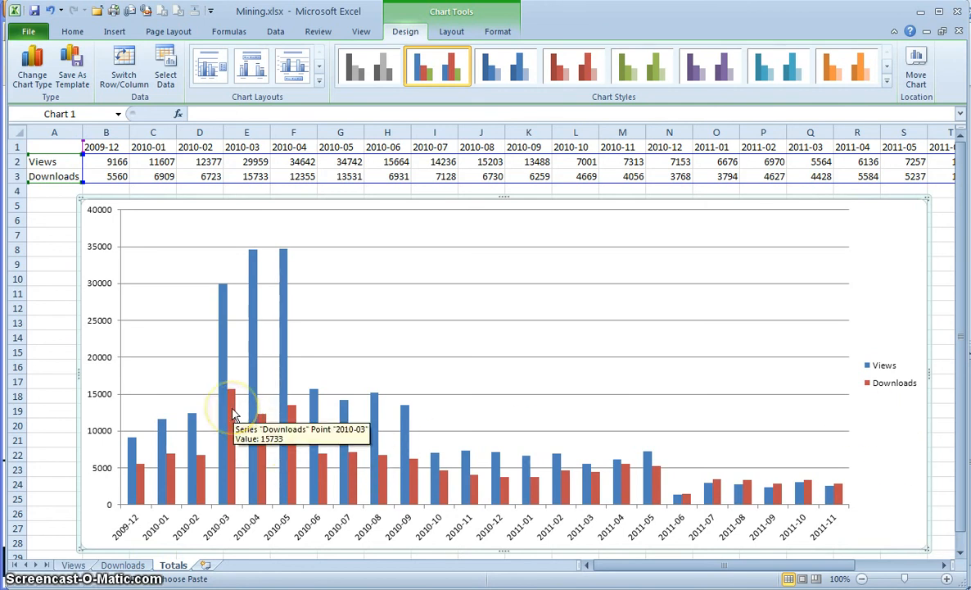
- Change only the Downloads series to a Line chart type, plotting it over the Views columns
left_click(233, 414)
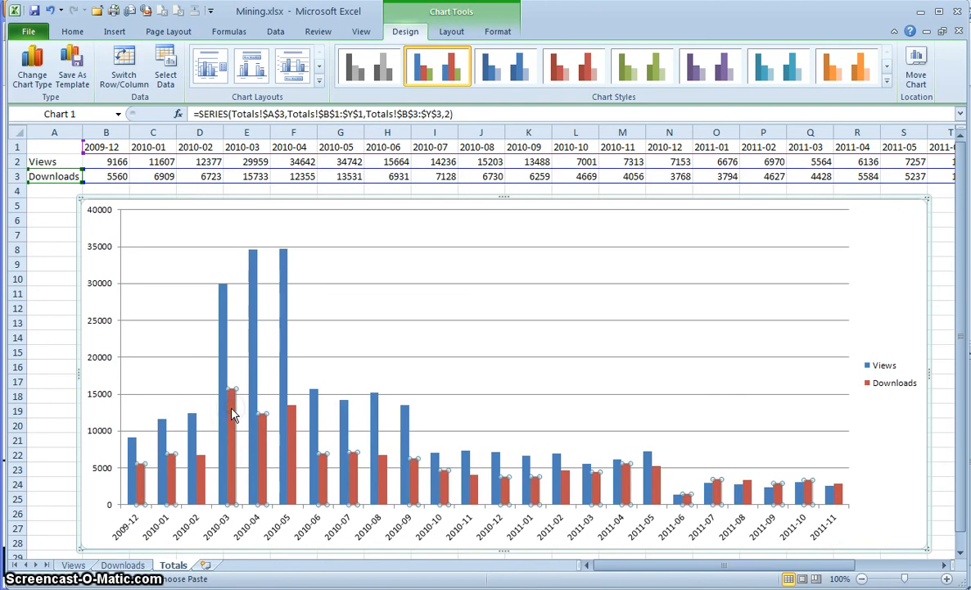
right_click(233, 414)
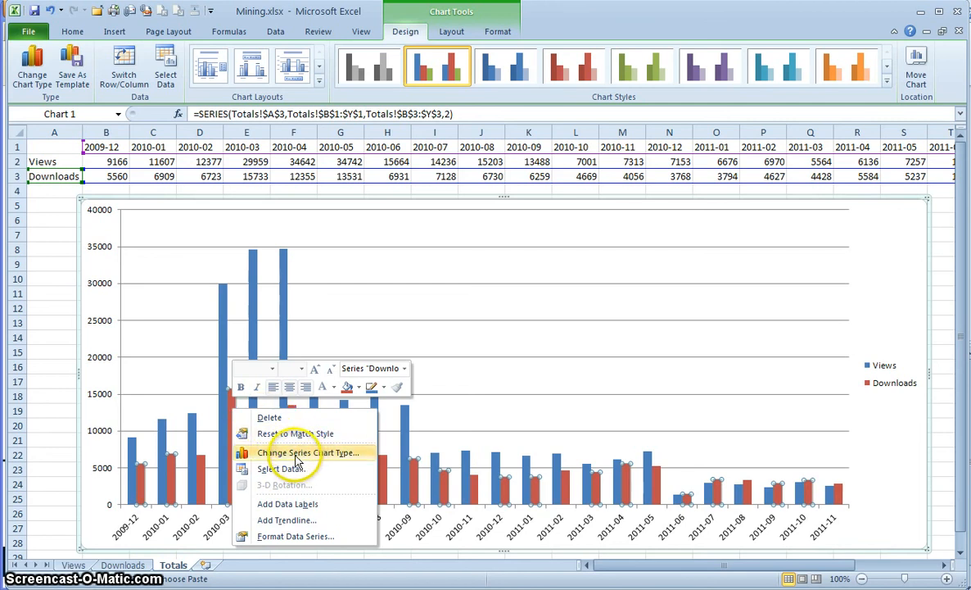
left_click(296, 455)
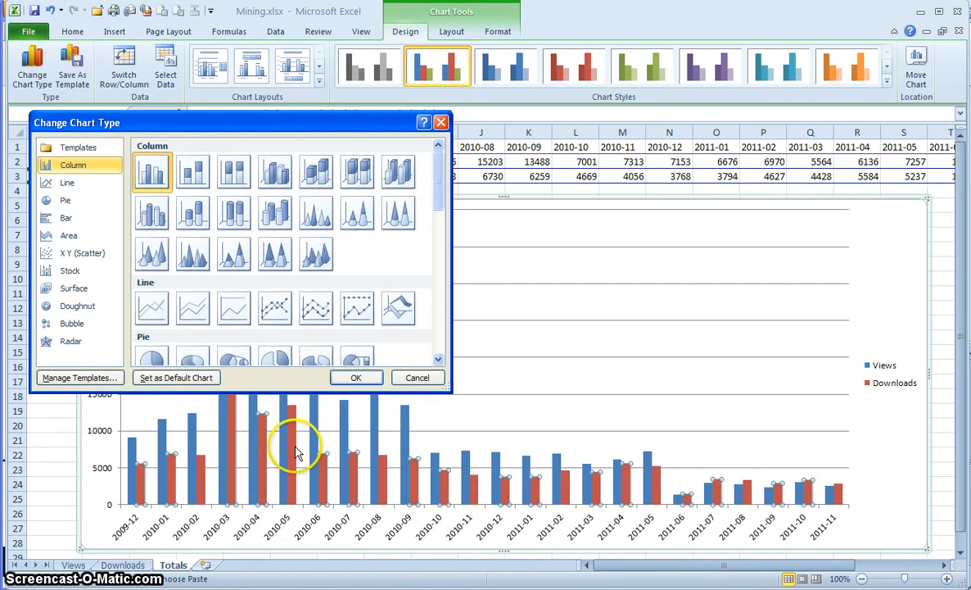
left_click(154, 308)
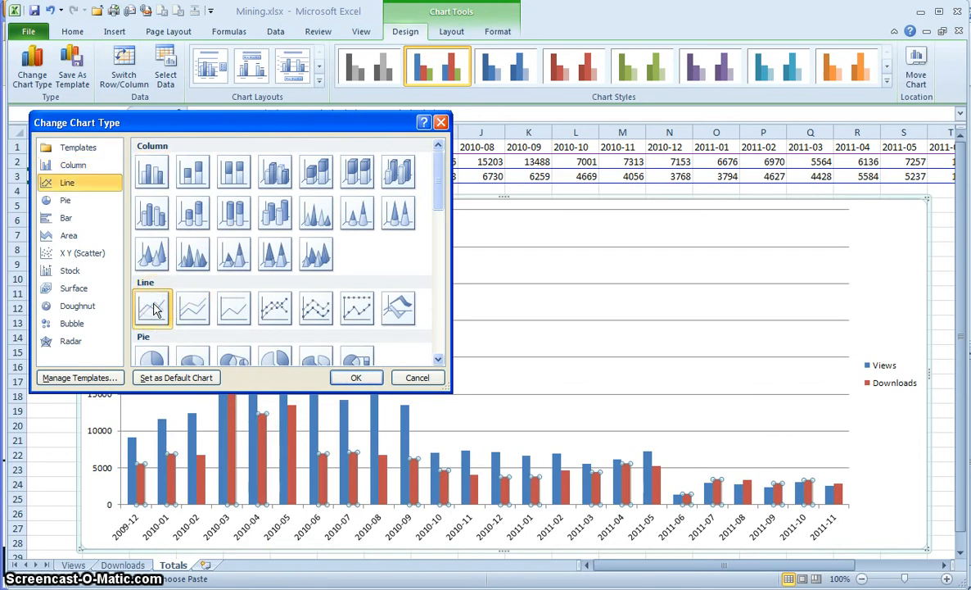
left_click(360, 378)
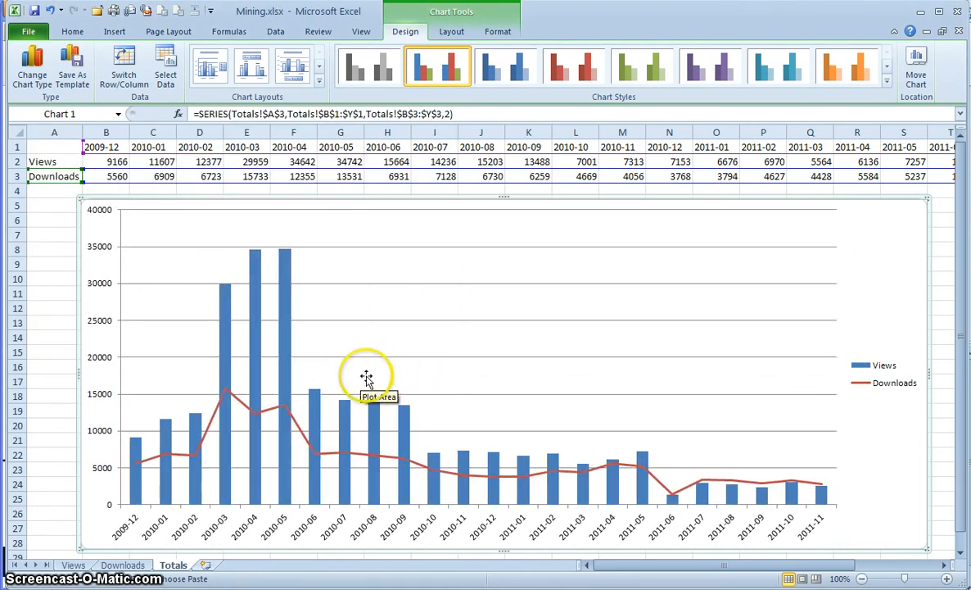
right_click(265, 416)
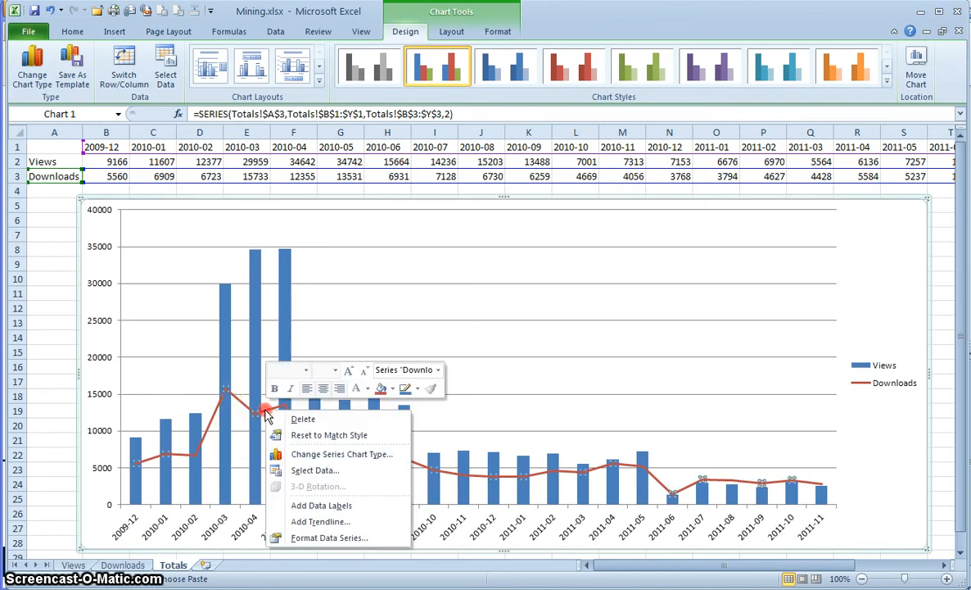
- Turn on Smoothed line for the Downloads series so it draws as a curve
left_click(328, 540)
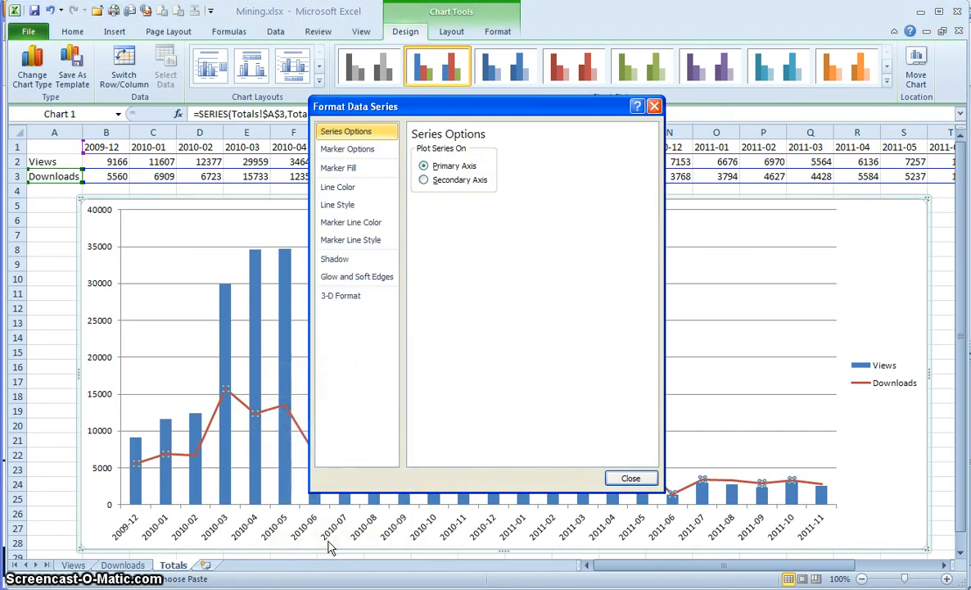
left_click(350, 206)
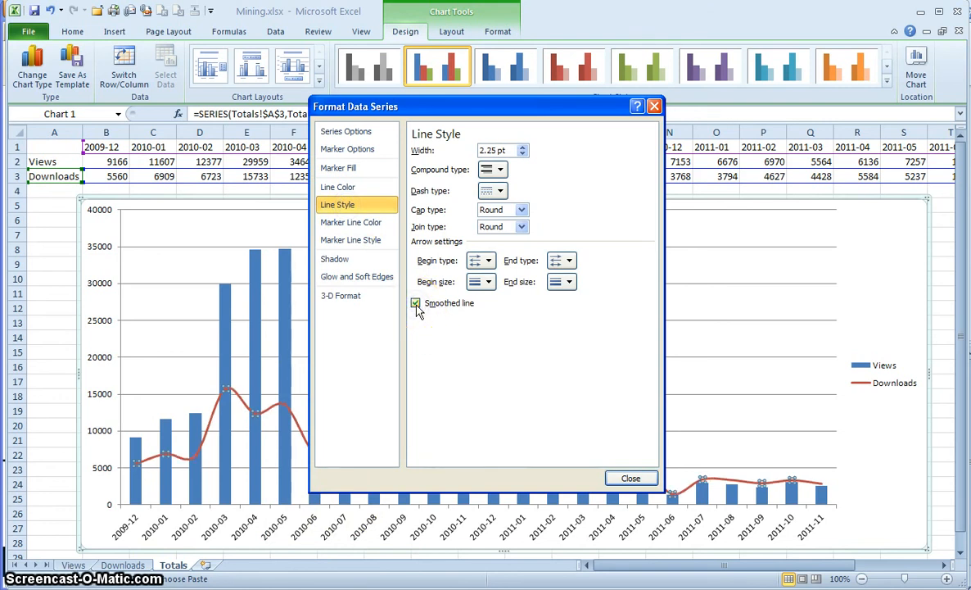
left_click(416, 304)
left_click(416, 304)
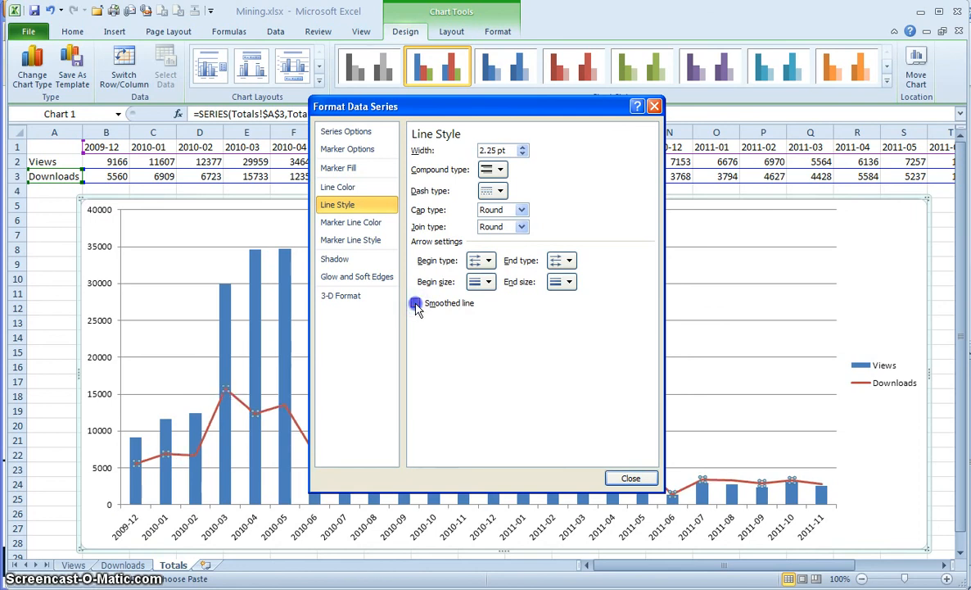
left_click(416, 304)
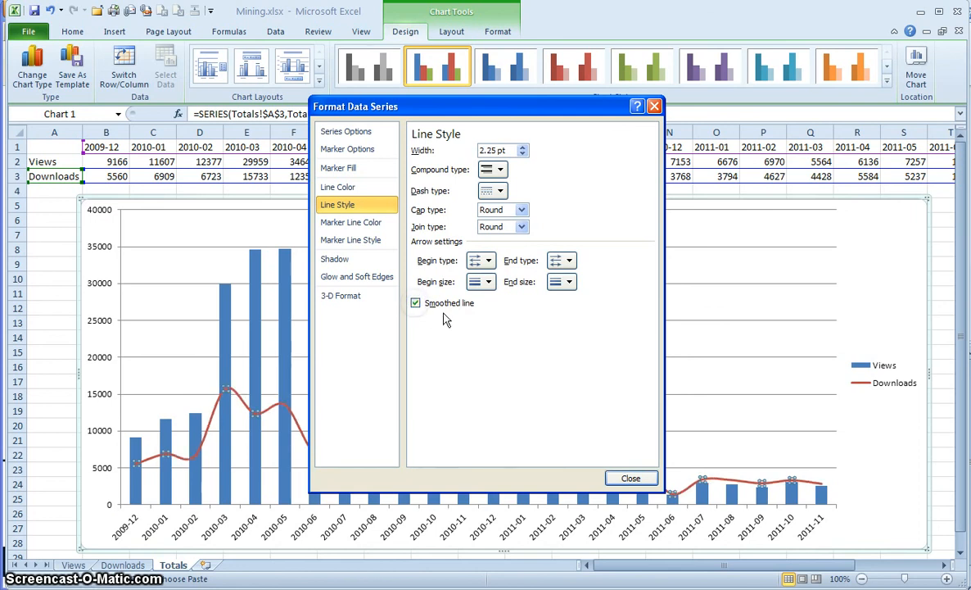
left_click(621, 477)
left_click(285, 266)
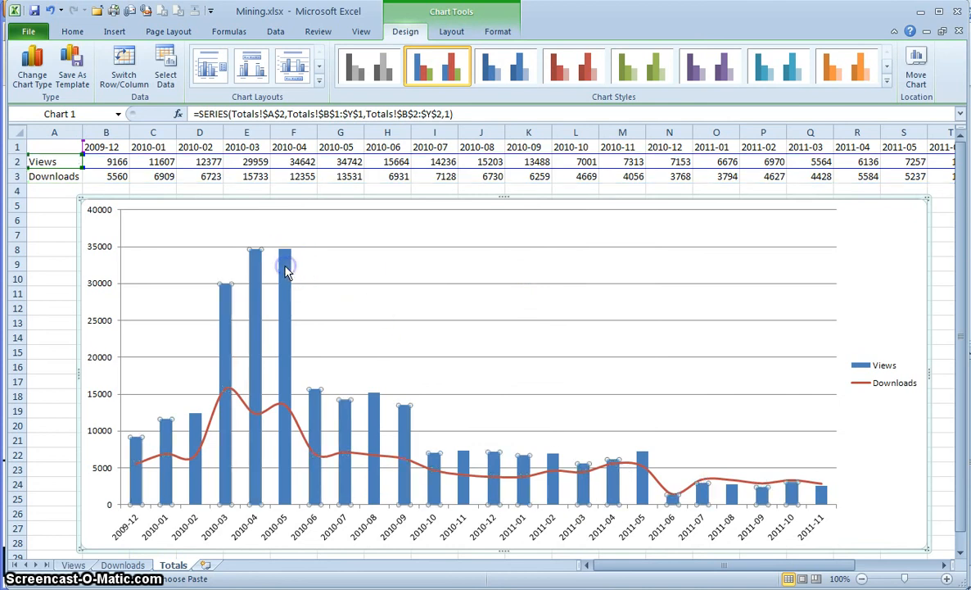
left_click(256, 266)
- Give the Views columns a Circle top bevel in their 3-D format
right_click(256, 270)
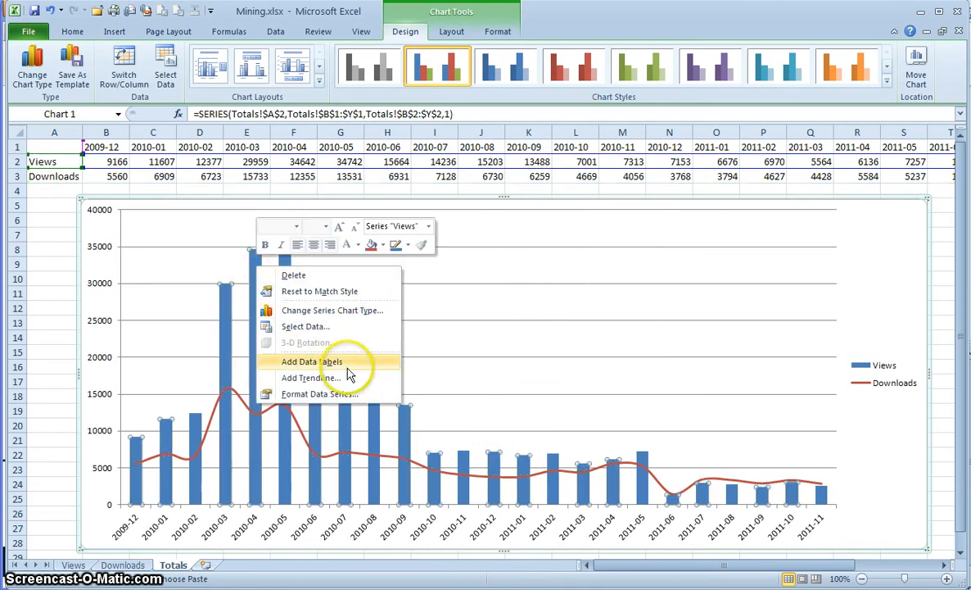
left_click(299, 393)
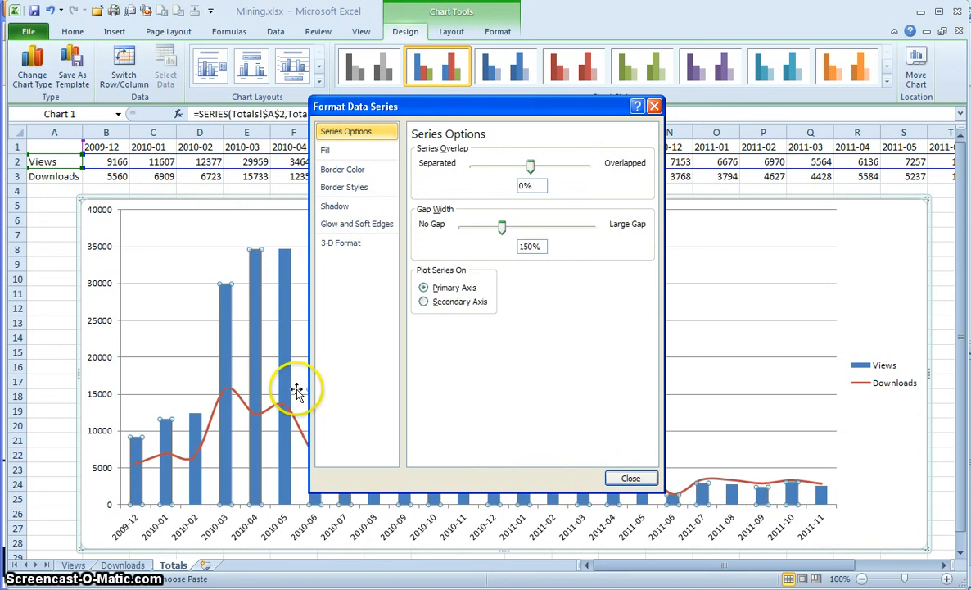
left_click(343, 242)
left_click(483, 175)
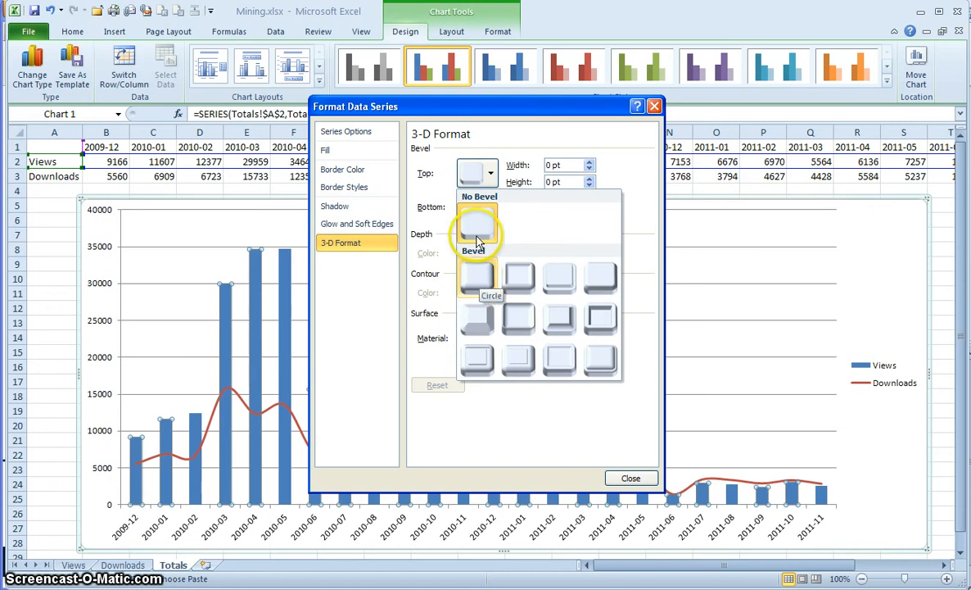
left_click(483, 278)
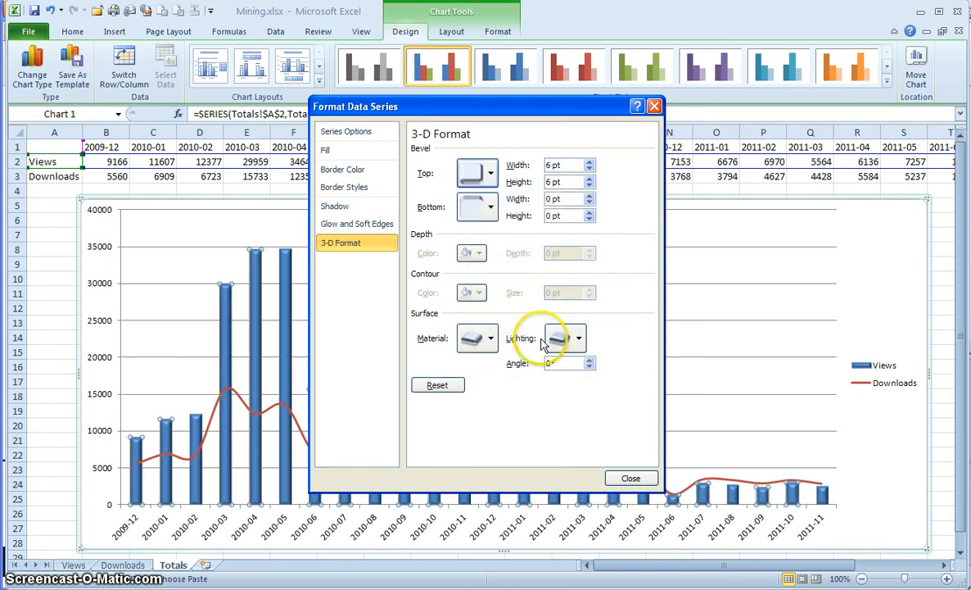
- Set the Views columns' material to Metal with a Cool lighting preset
left_click(483, 339)
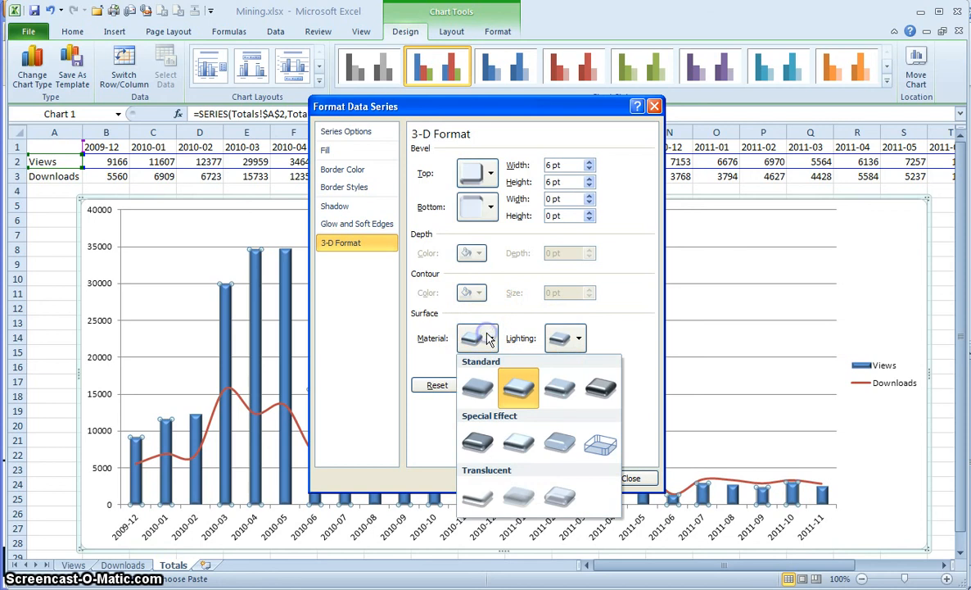
left_click(605, 394)
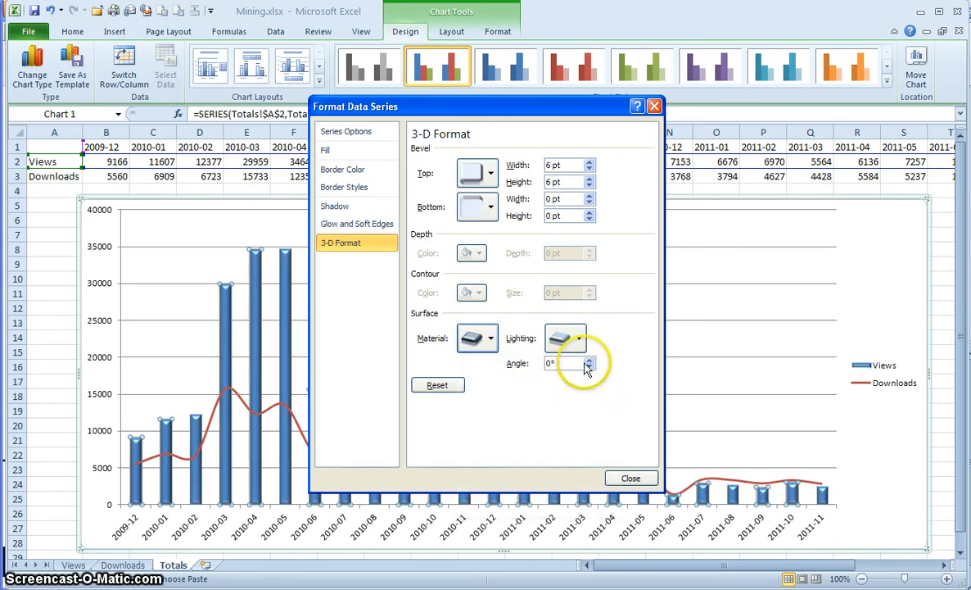
left_click(569, 342)
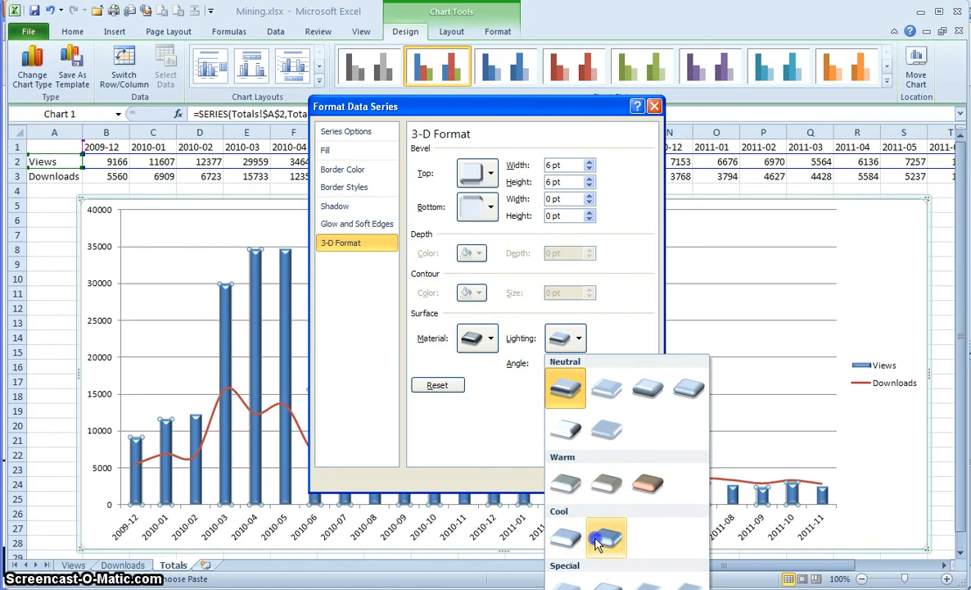
left_click(598, 541)
left_click(573, 339)
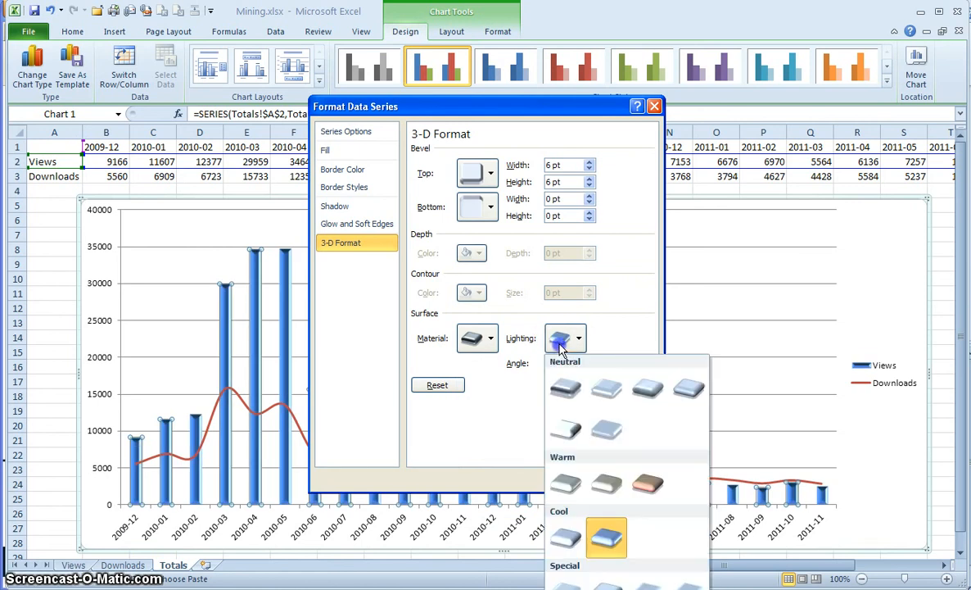
left_click(567, 538)
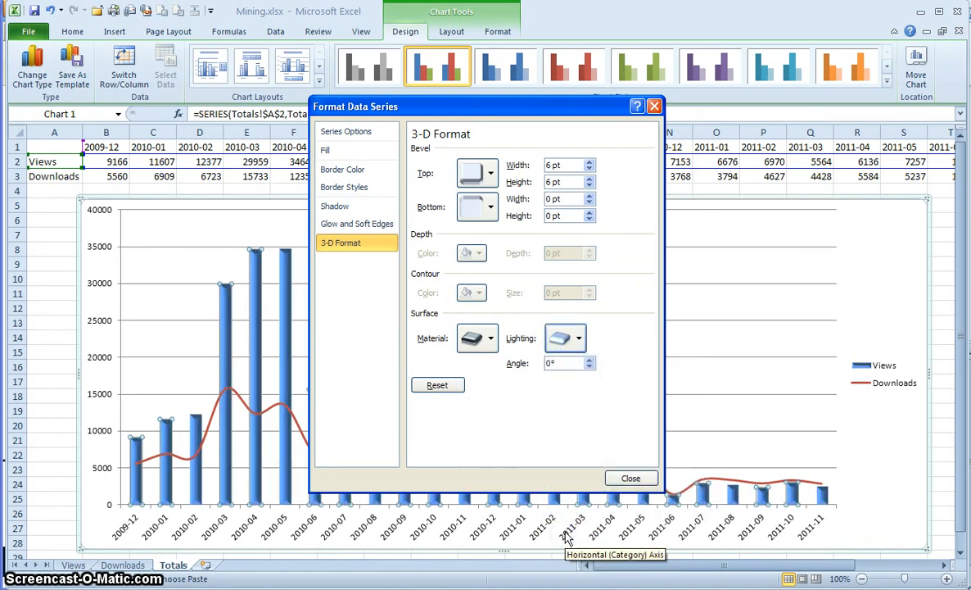
left_click(625, 478)
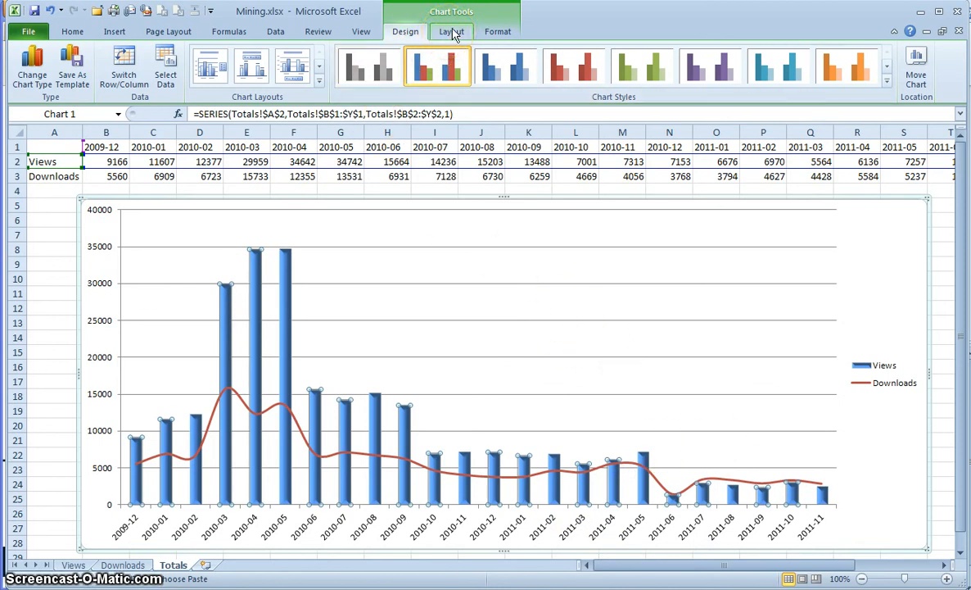
- Add a Centered Overlay chart title and copy the symposium name from the Downloads sheet
left_click(452, 33)
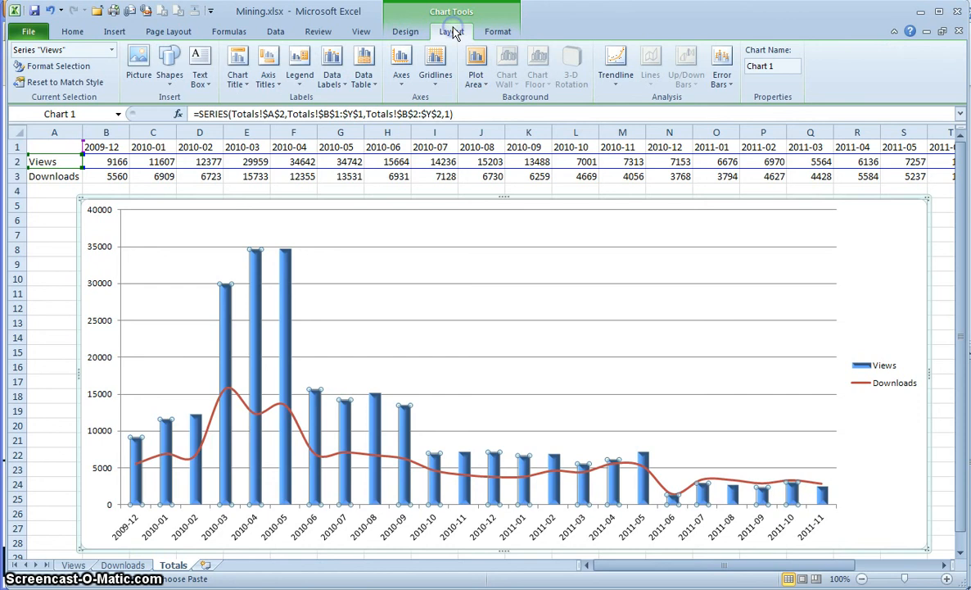
left_click(242, 66)
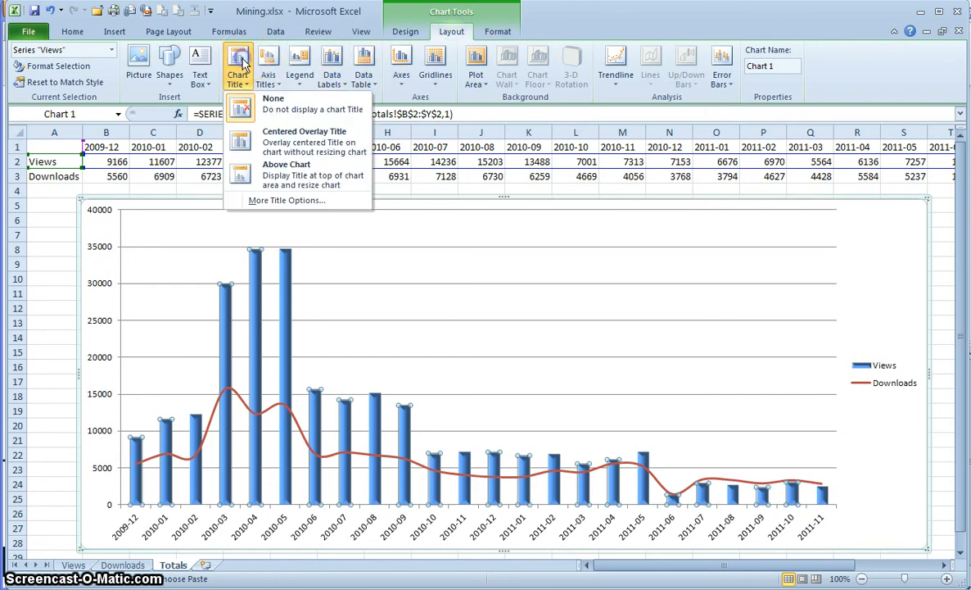
left_click(291, 144)
left_click(504, 219)
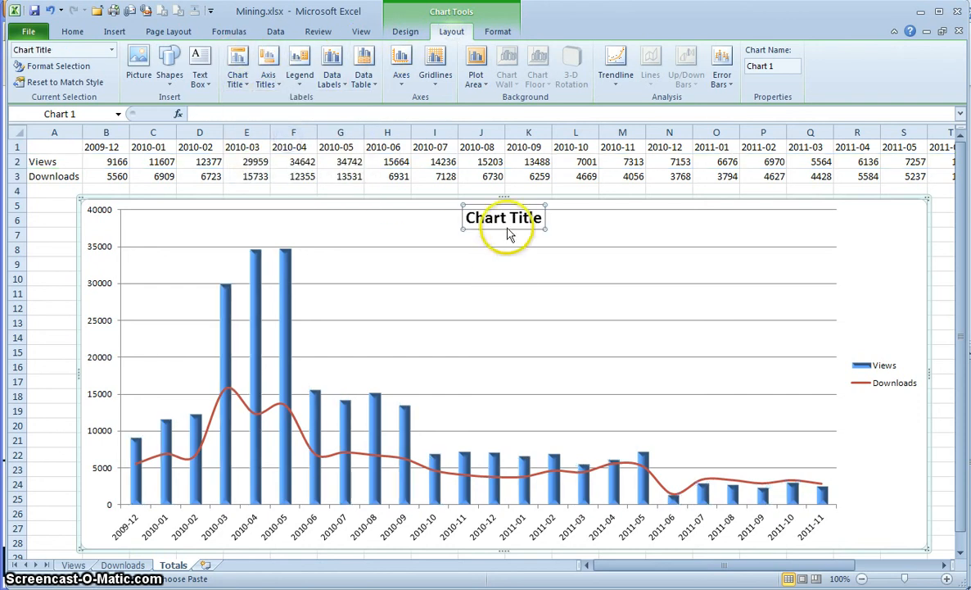
double_click(504, 219)
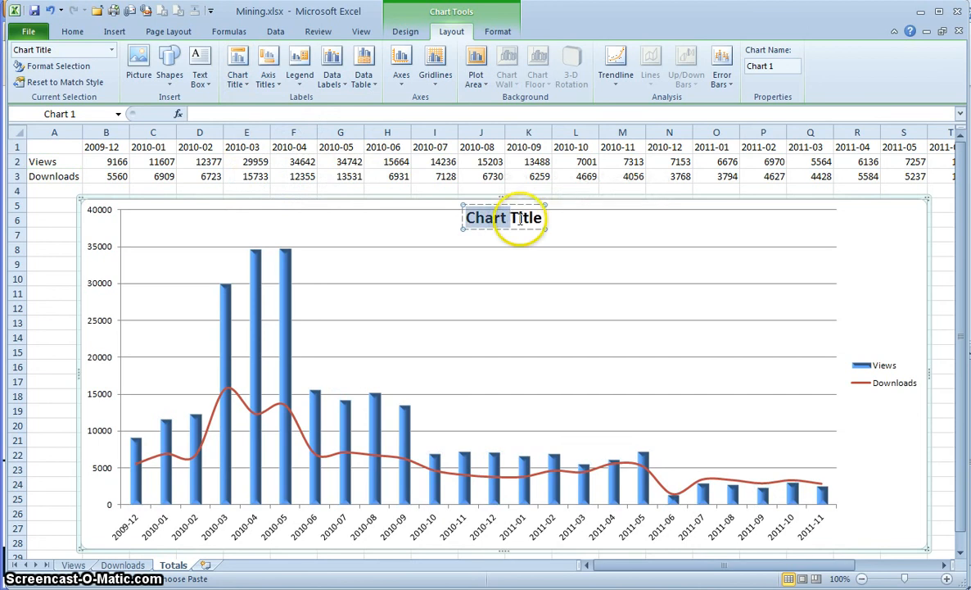
left_click(123, 564)
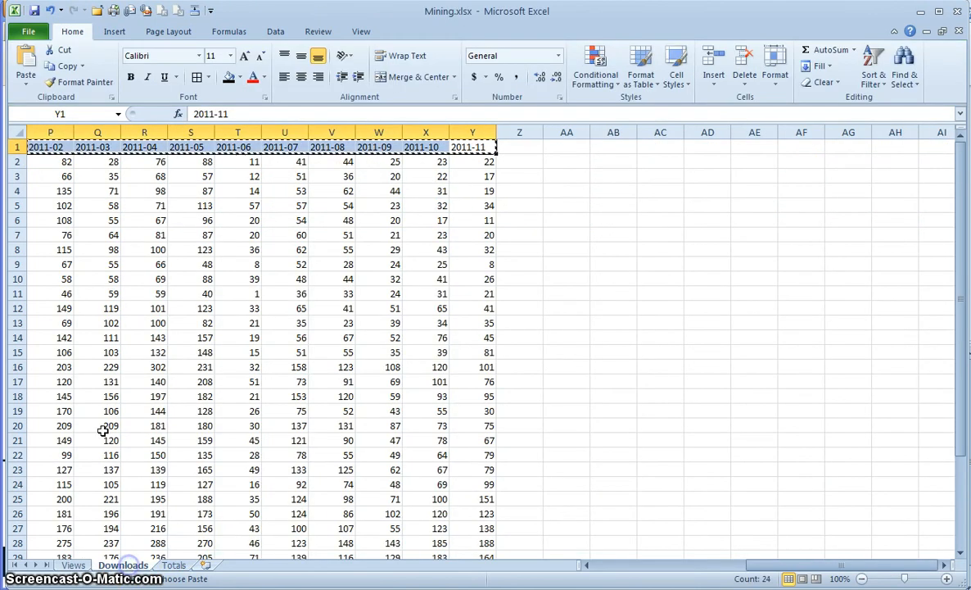
left_click(98, 293)
left_click(643, 565)
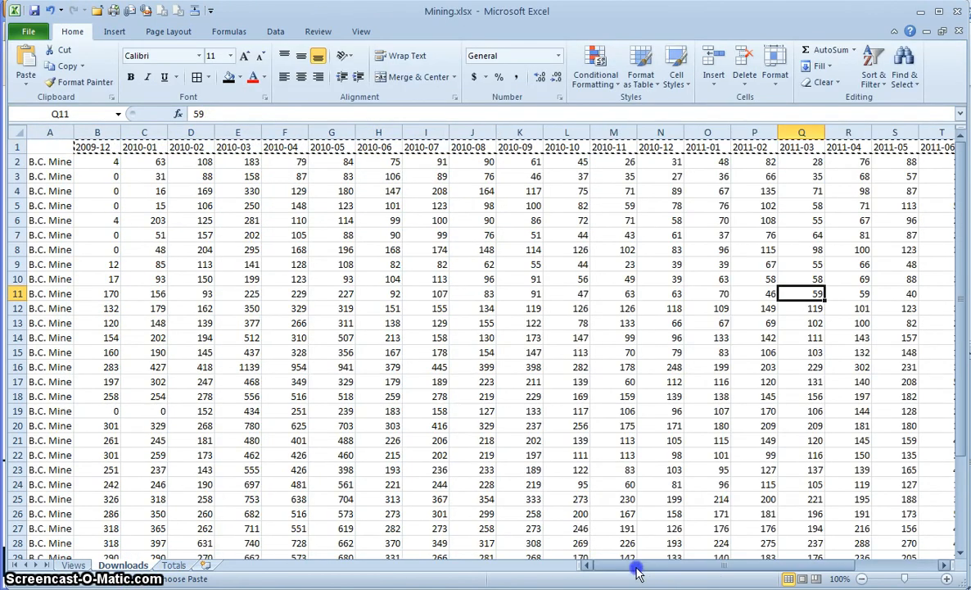
left_click(53, 161)
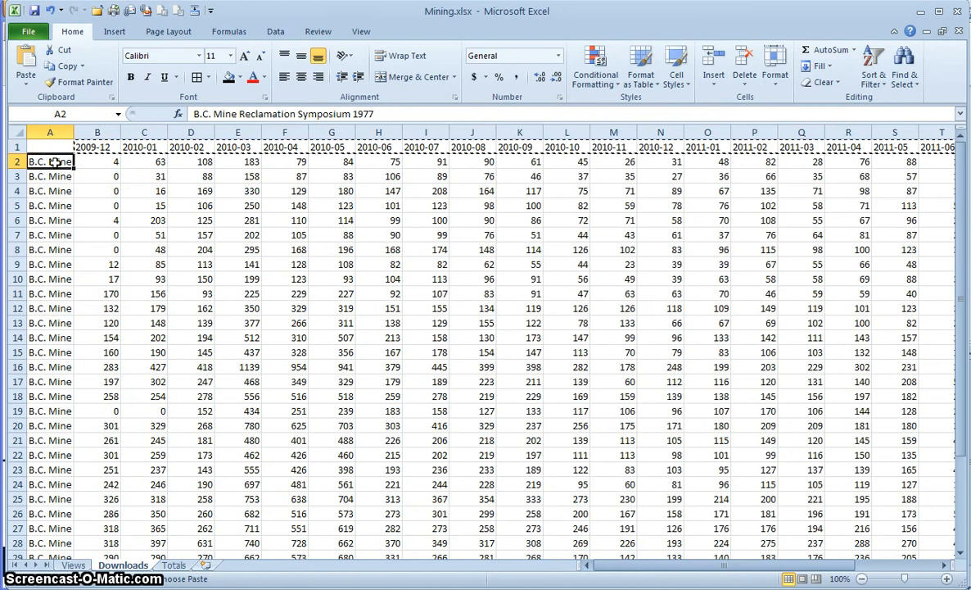
- Back on Totals, clear the placeholder title text and paste the symposium name into the chart
left_click(175, 565)
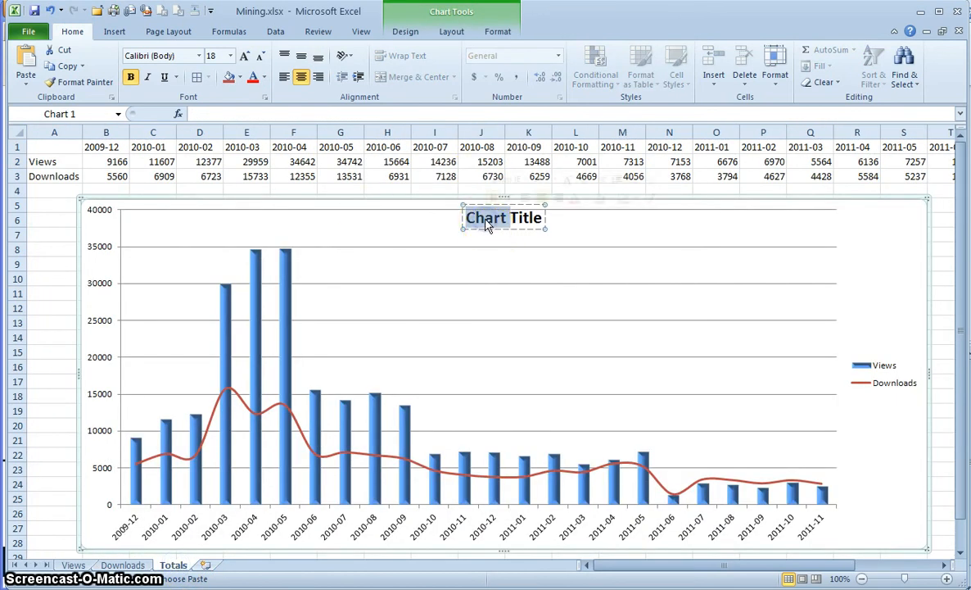
double_click(488, 219)
key("BackSpace")
key("Delete")
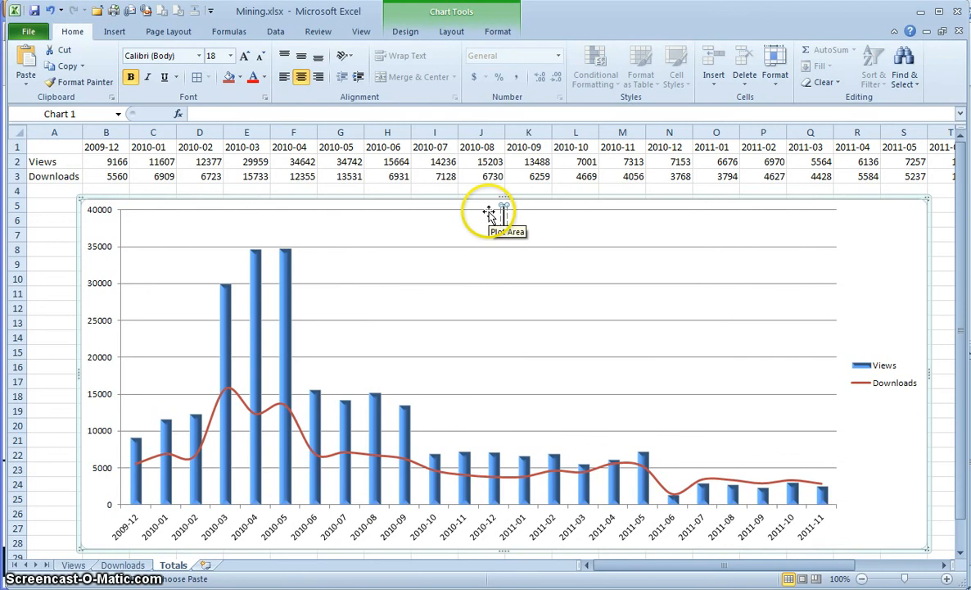
right_click(503, 213)
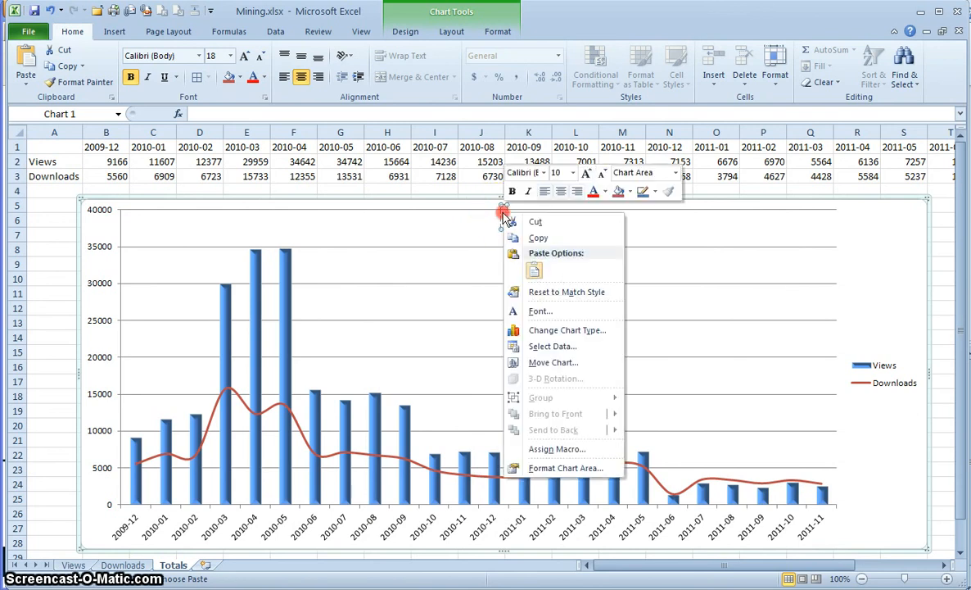
left_click(535, 273)
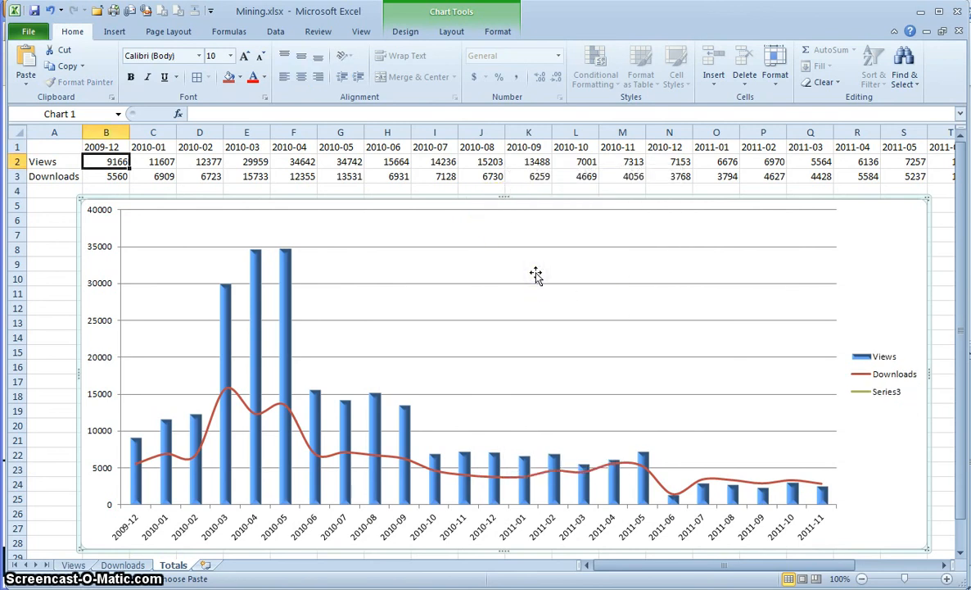
left_click(574, 232)
- Re-add the Centered Overlay title and paste the symposium name over its placeholder text
left_click(451, 31)
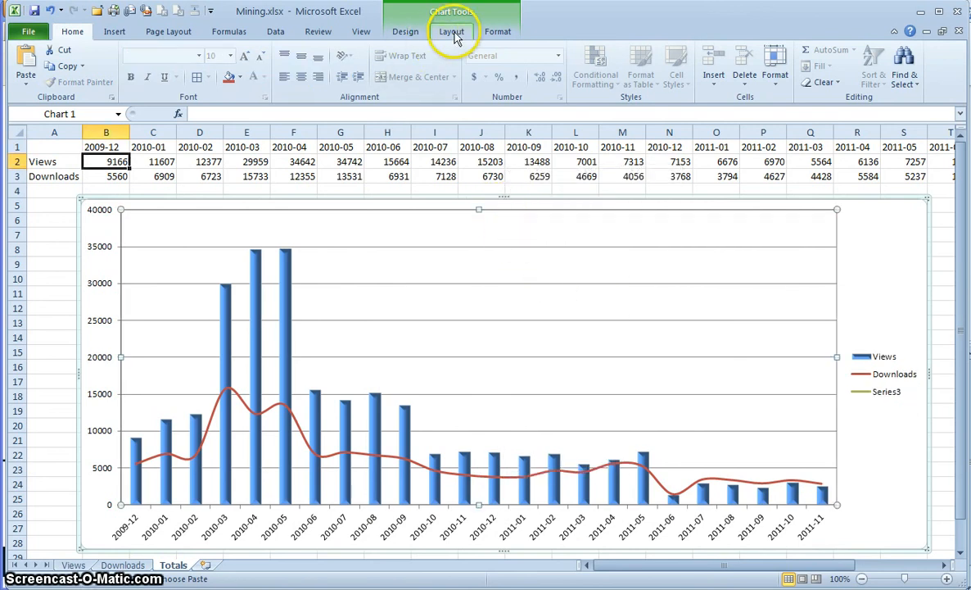
left_click(240, 66)
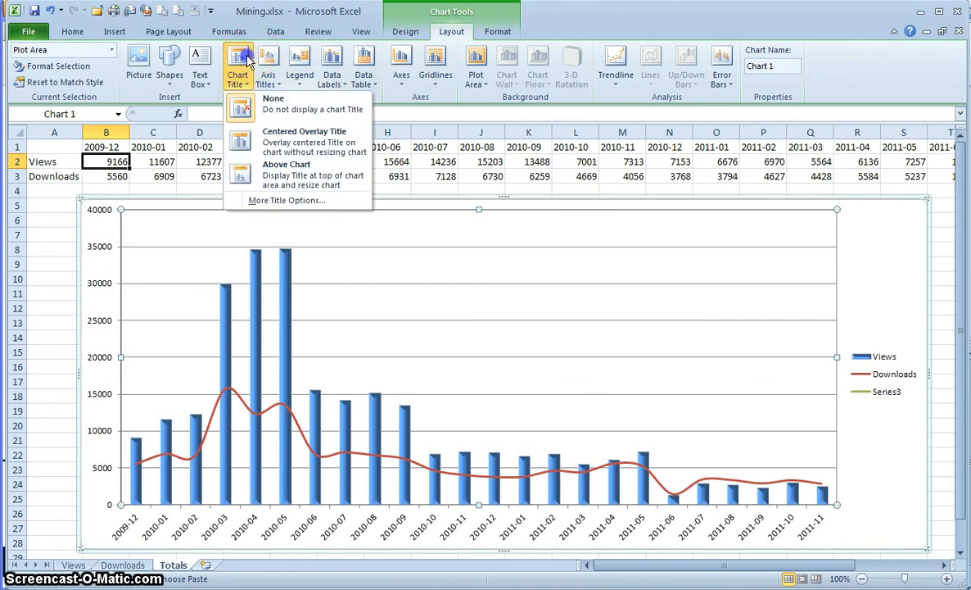
left_click(299, 137)
left_click(531, 223)
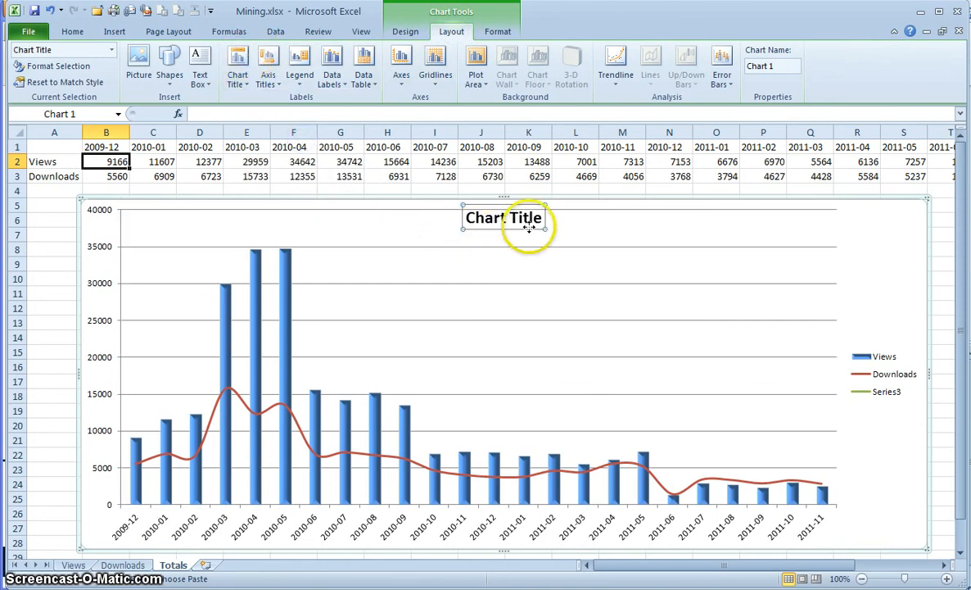
left_click_drag(537, 215, 477, 210)
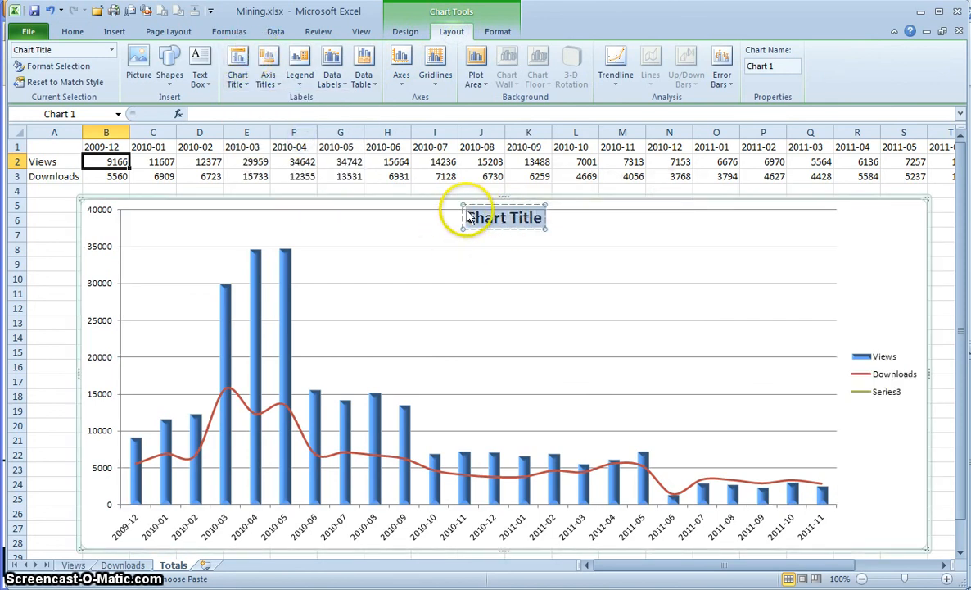
type("B.C. Mine Reclamation Symposium 1977")
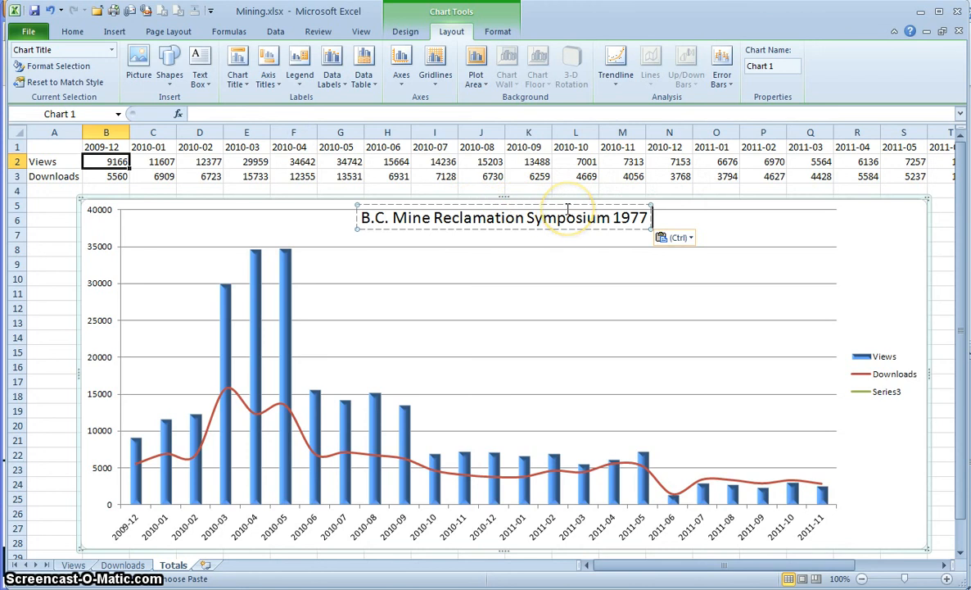
left_click(567, 210)
- Delete '1977' so the title reads 'B.C. Mine Reclamation Symposium'
double_click(622, 217)
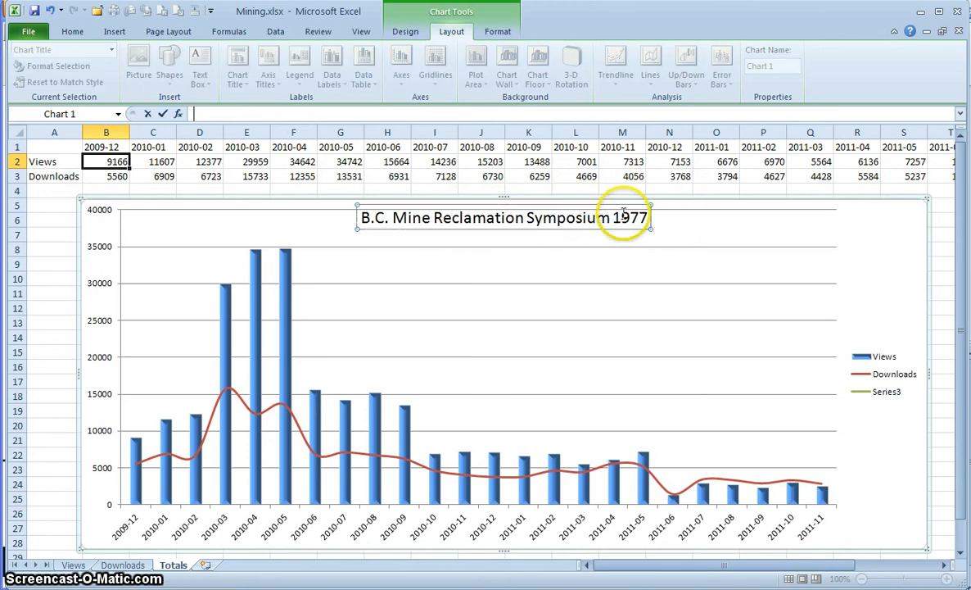
key("Delete")
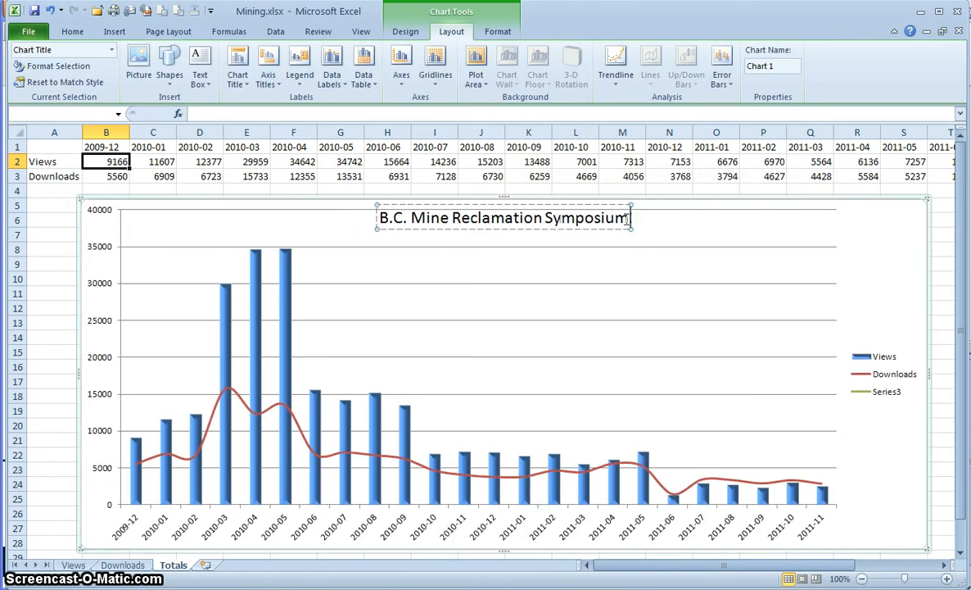
left_click(503, 291)
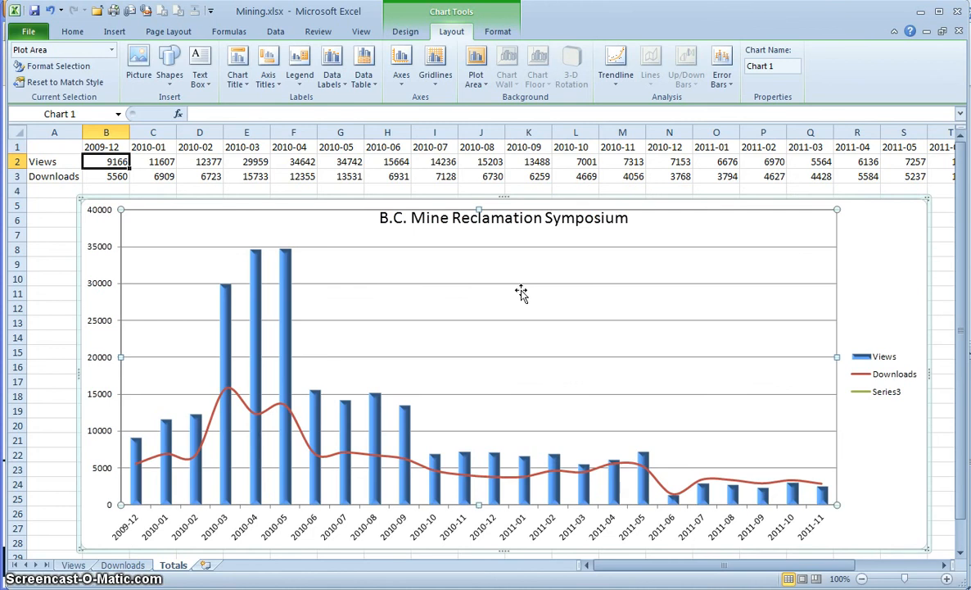
left_click(843, 319)
- Insert a blank row above row 1 of the Totals data
right_click(17, 148)
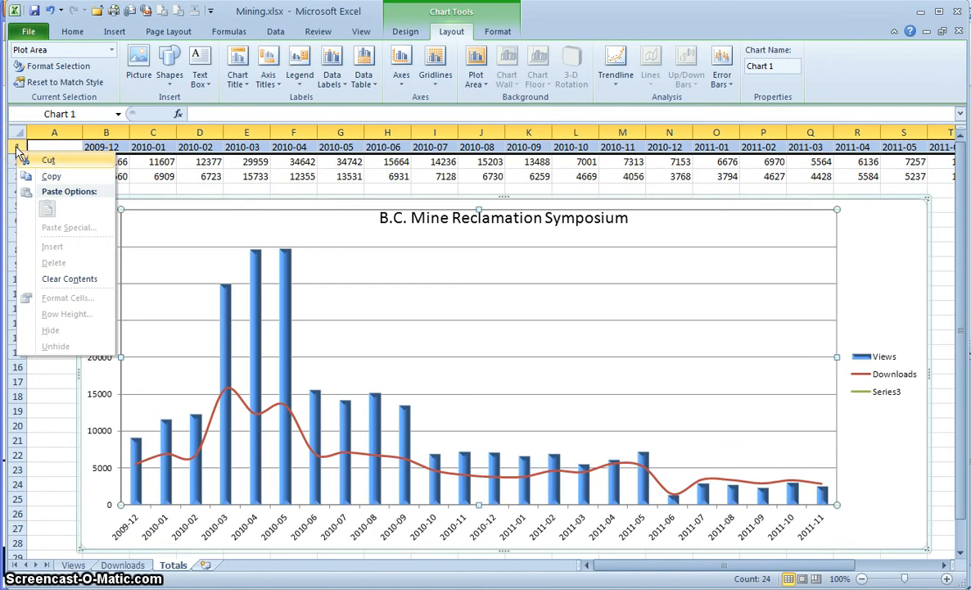
key("Escape")
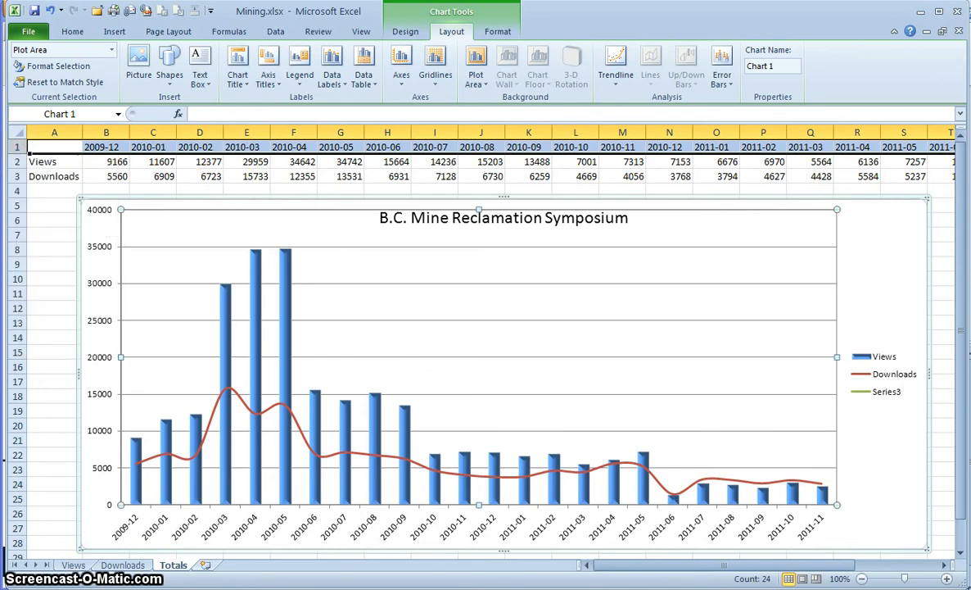
right_click(18, 147)
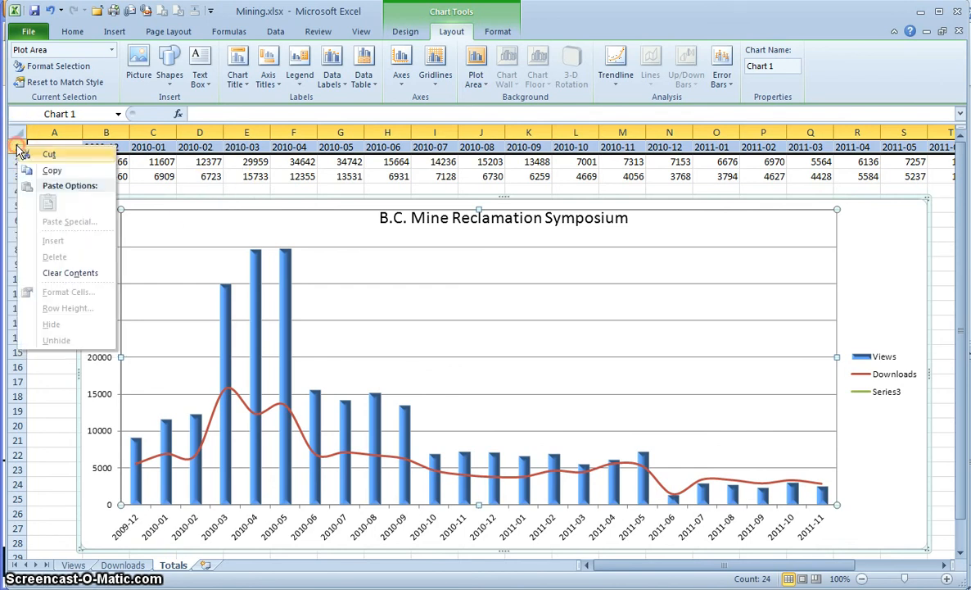
left_click(182, 159)
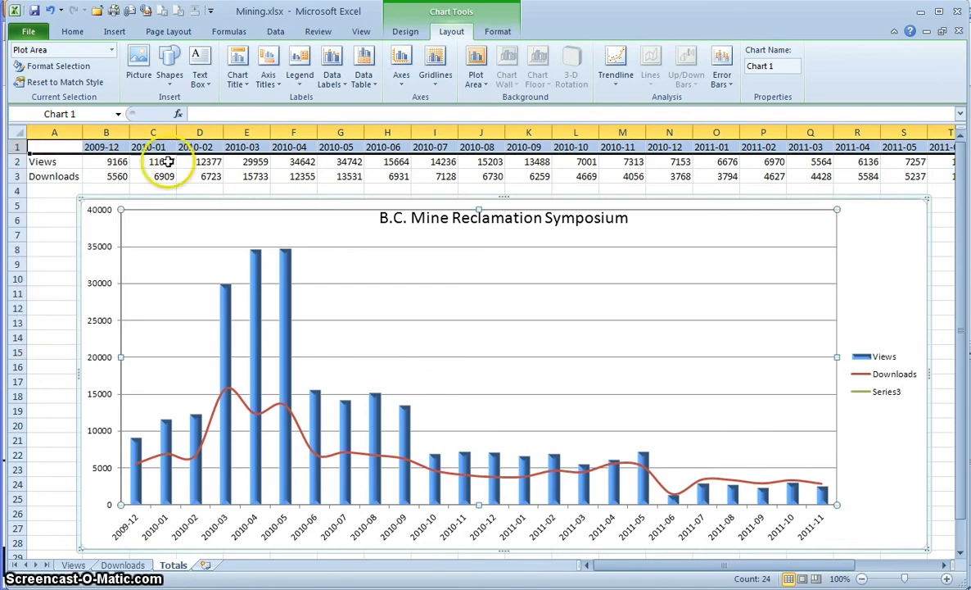
left_click(167, 161)
right_click(18, 147)
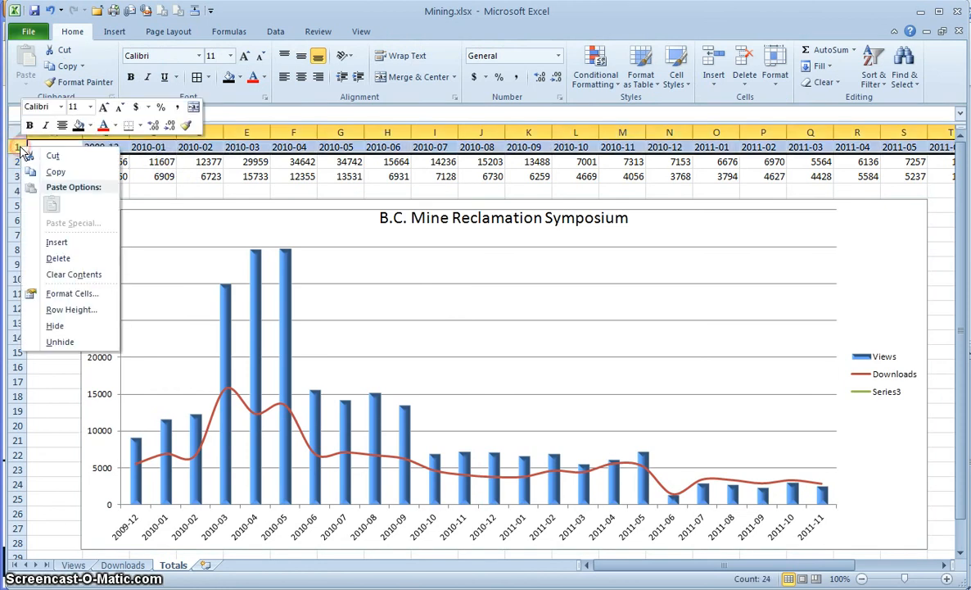
left_click(57, 242)
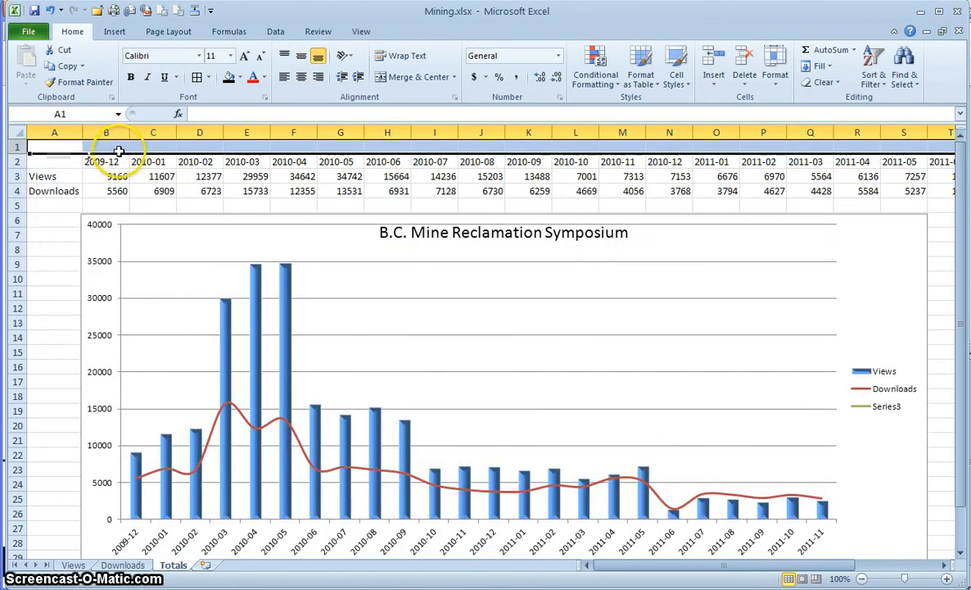
- Copy the symposium name from the Downloads sheet into cell B1 of Totals
double_click(363, 230)
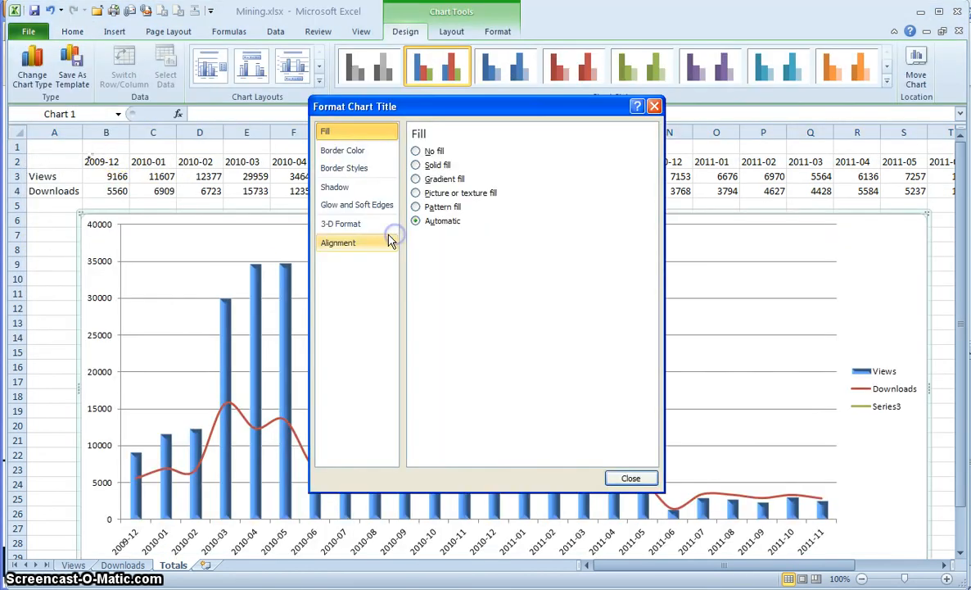
left_click(628, 477)
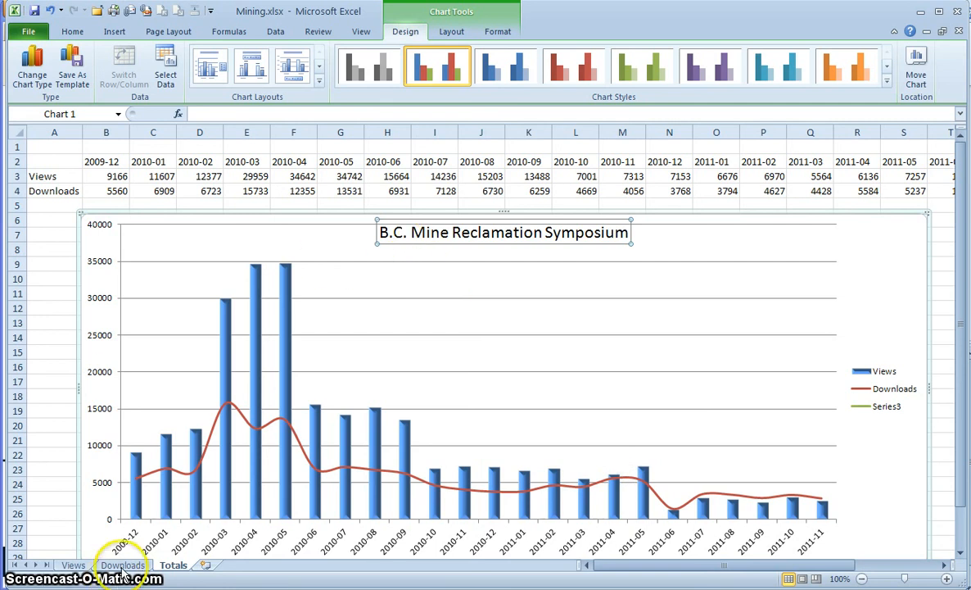
left_click(122, 566)
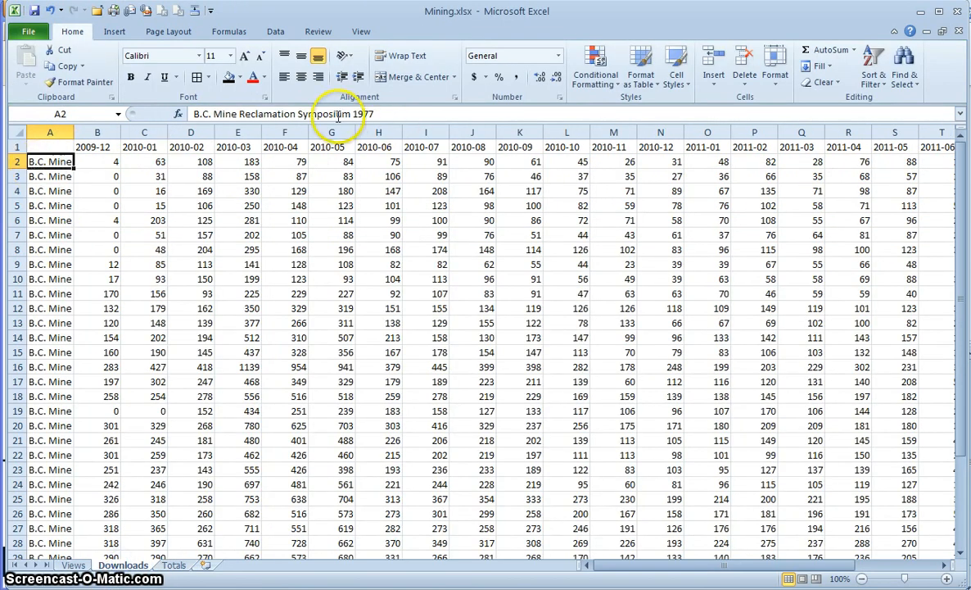
left_click_drag(338, 115, 57, 111)
key("ctrl+c")
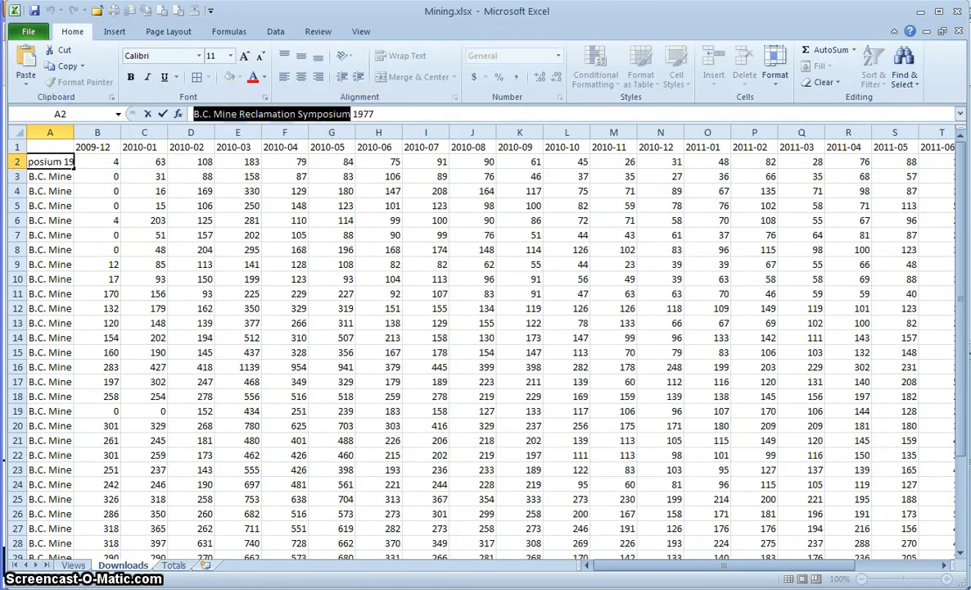
left_click(176, 565)
left_click(97, 143)
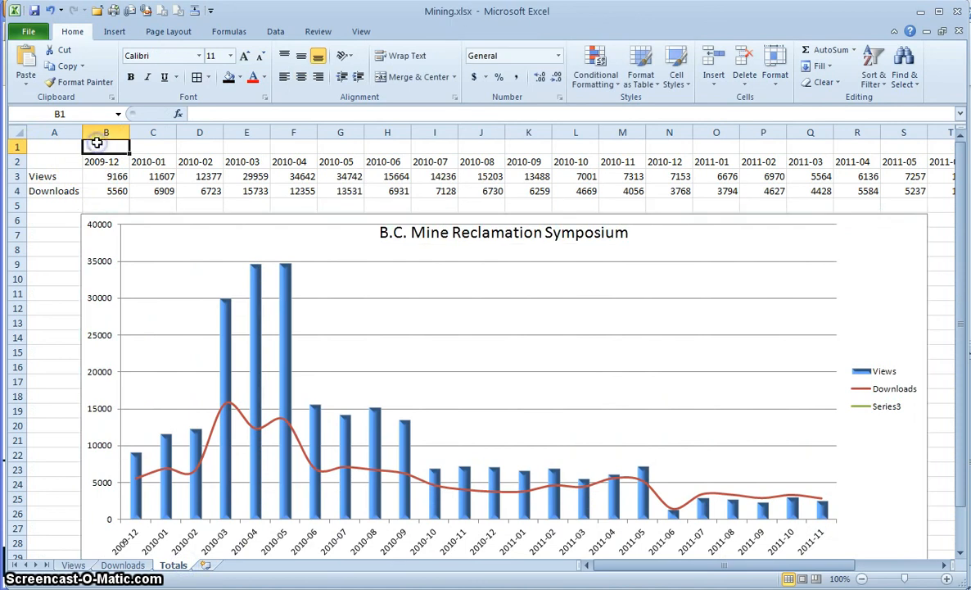
key("ctrl+v")
- Merge and centre row 1 as red 20 pt text on black, and add All Borders to A2:Y4
left_click(52, 146)
left_click_drag(52, 147, 855, 145)
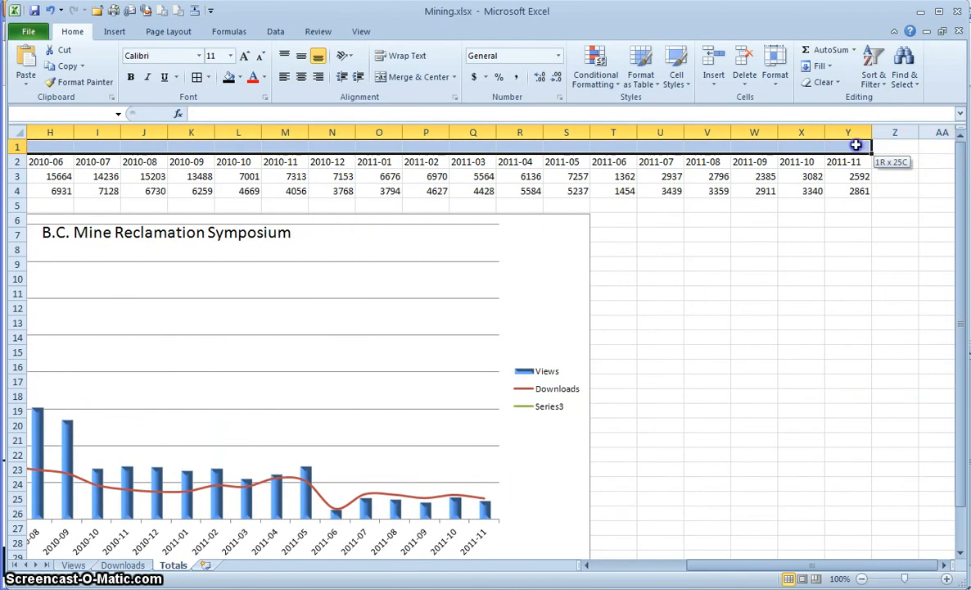
left_click(398, 77)
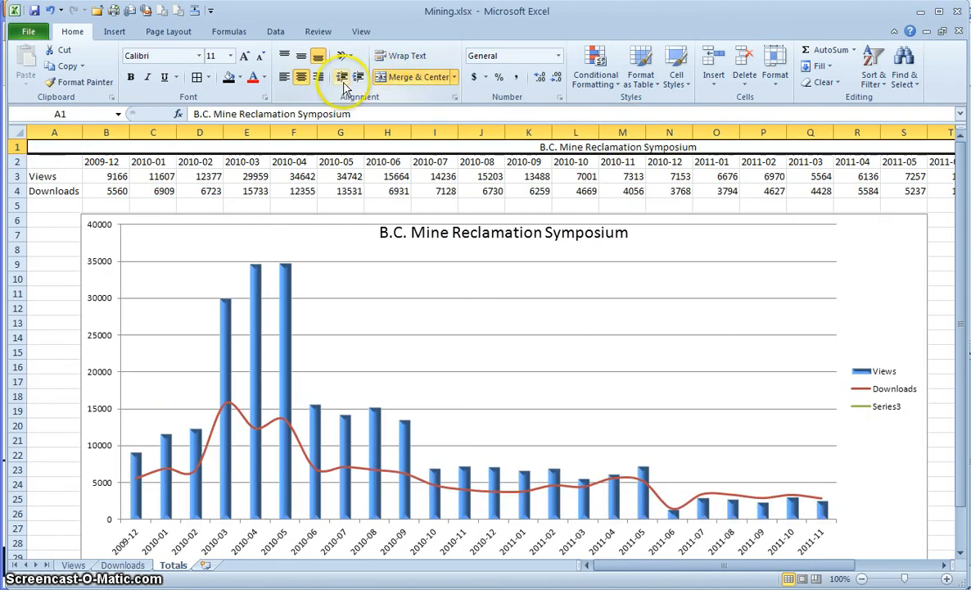
left_click(254, 77)
left_click(231, 79)
left_click(243, 56)
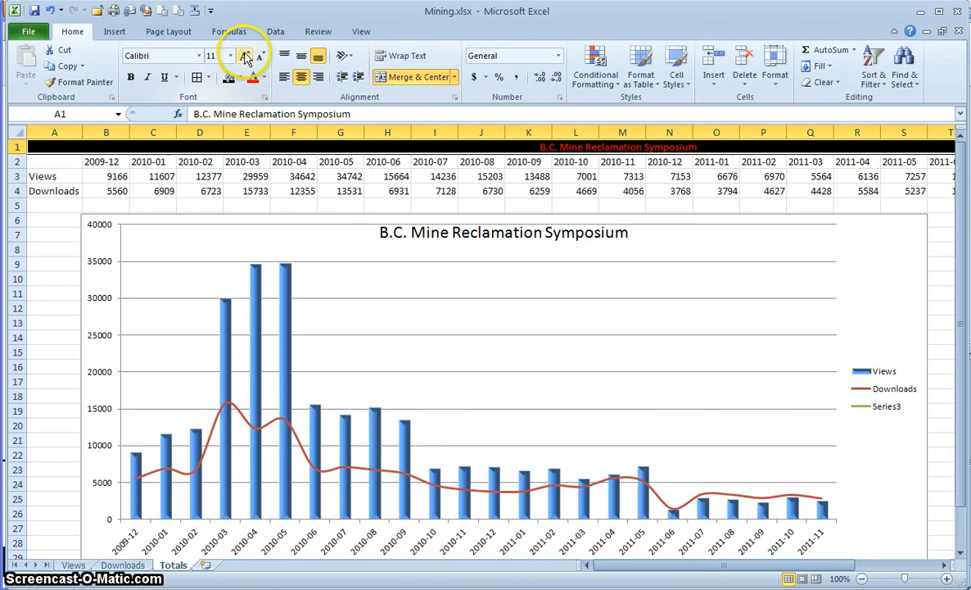
left_click(243, 56)
left_click(243, 55)
left_click(243, 56)
left_click(243, 56)
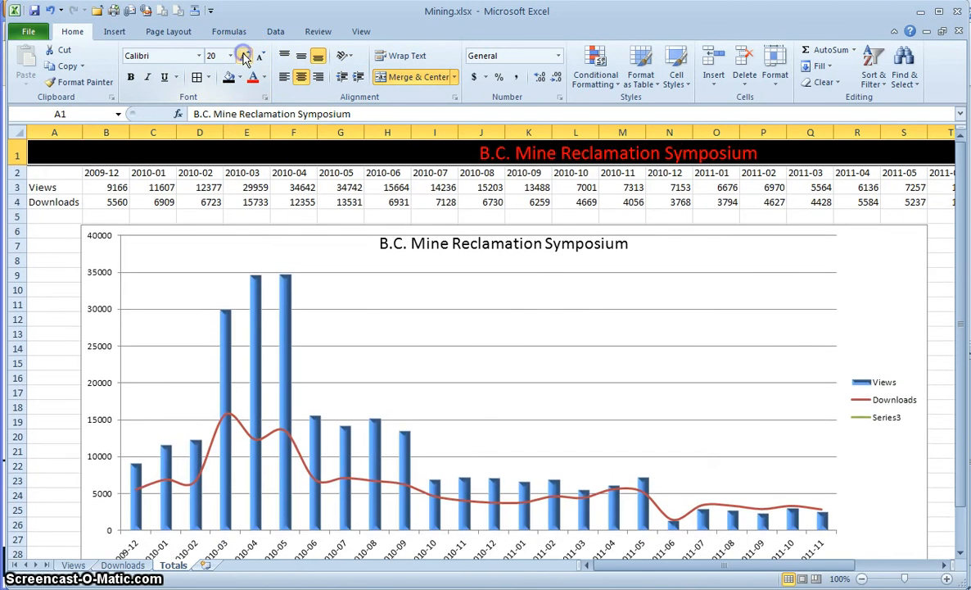
left_click_drag(73, 172, 844, 199)
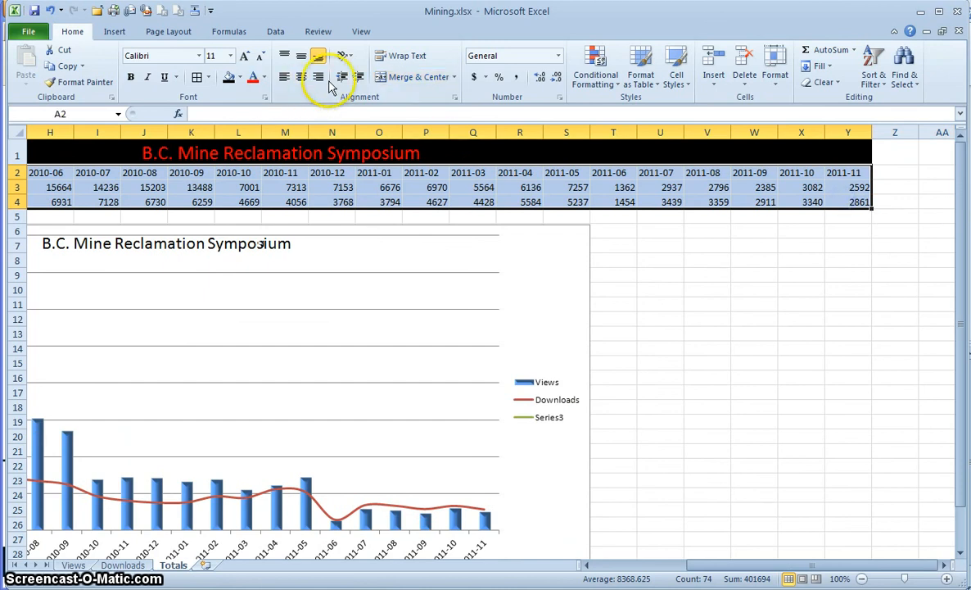
left_click(199, 80)
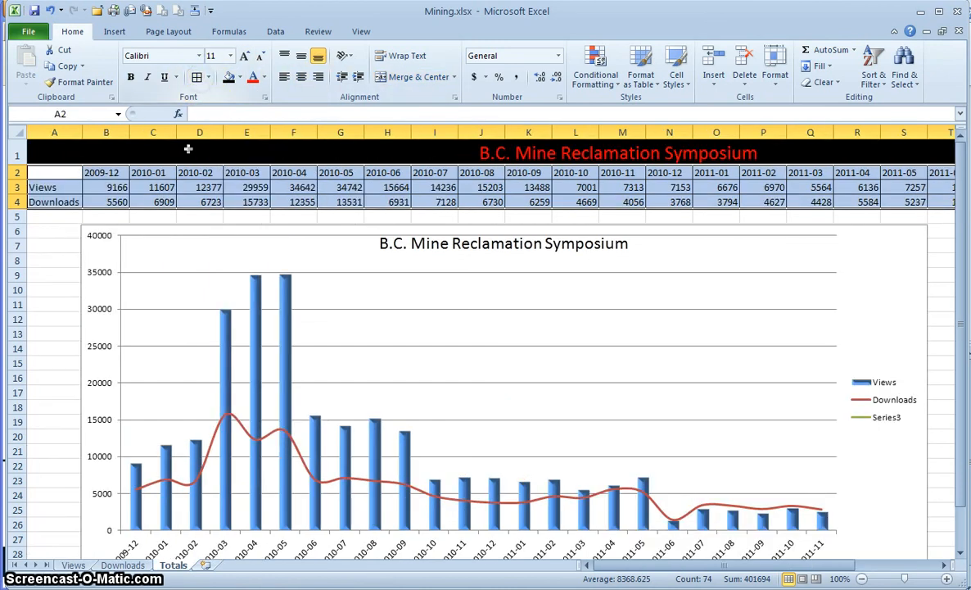
- Uncheck Gridlines in the View ribbon's Show group to hide the Totals sheet gridlines
left_click(68, 217)
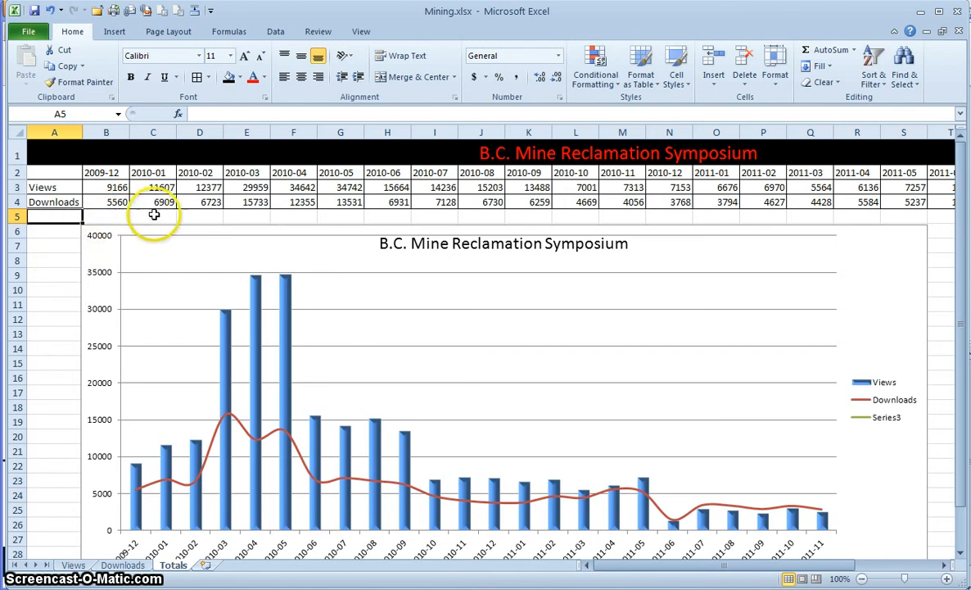
left_click(363, 31)
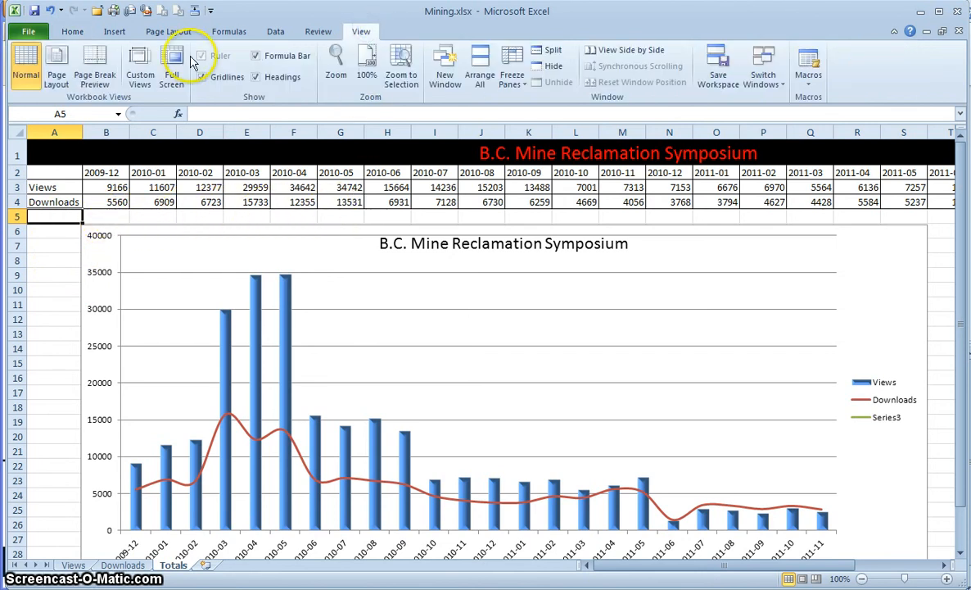
left_click(203, 77)
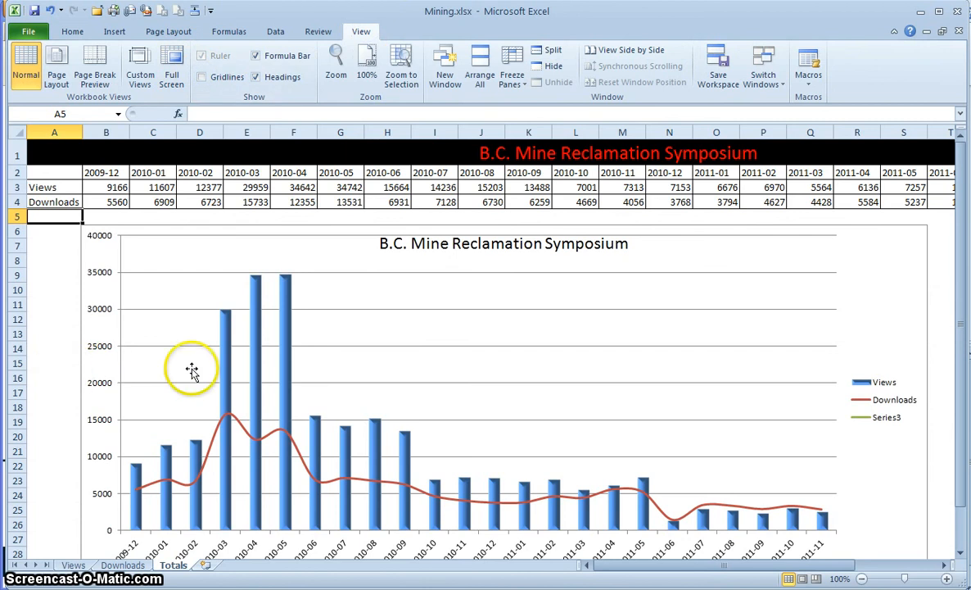
left_click(662, 186)
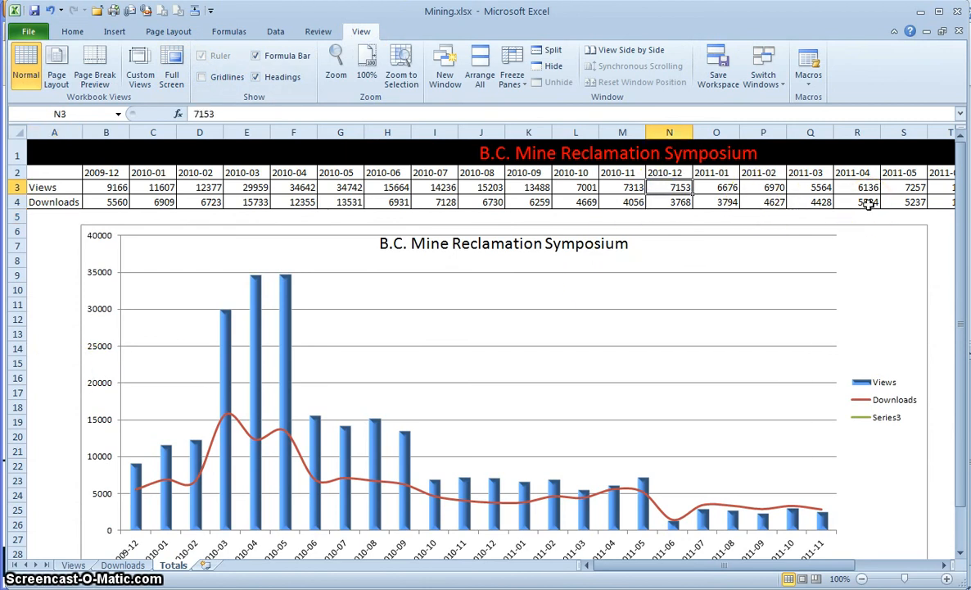
left_click(647, 243)
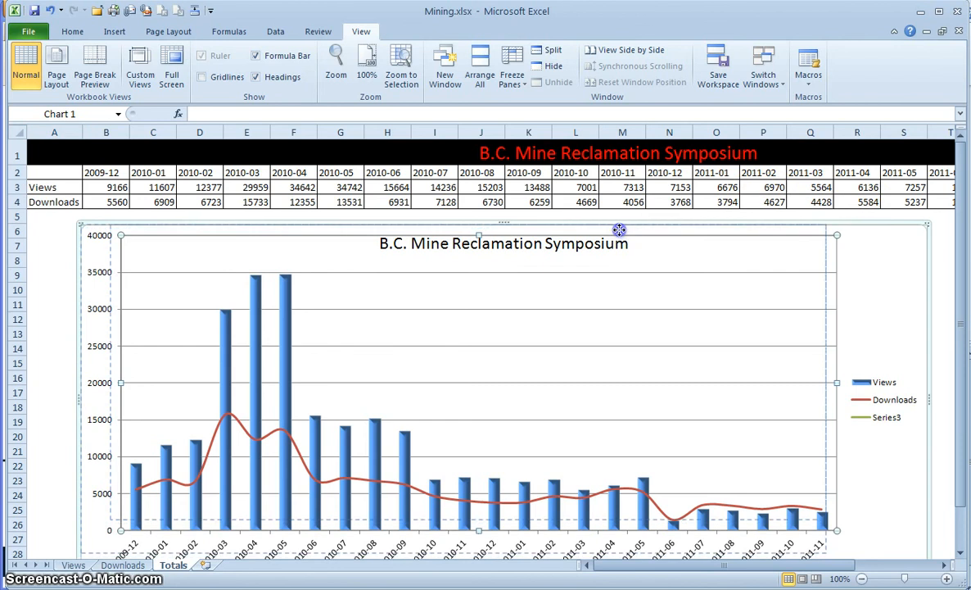
- Use Move Chart to relocate the symposium chart onto a new sheet named Chart1
left_click_drag(628, 238, 840, 222)
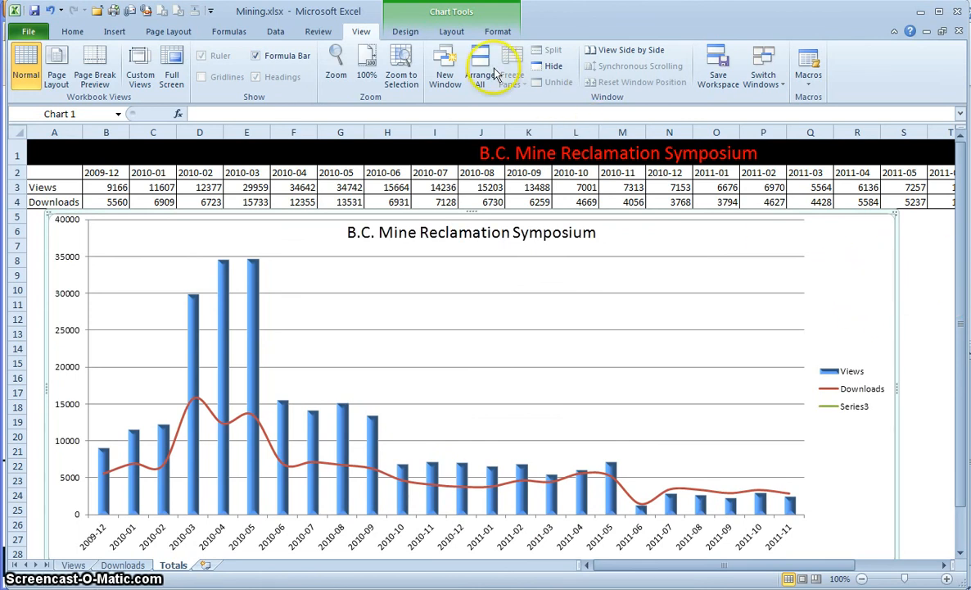
left_click(404, 31)
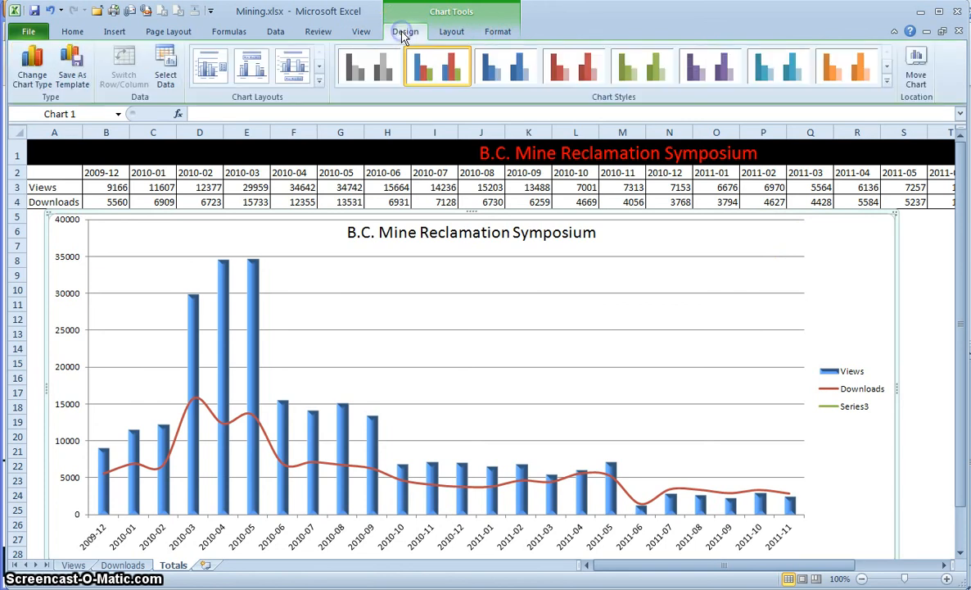
left_click(917, 75)
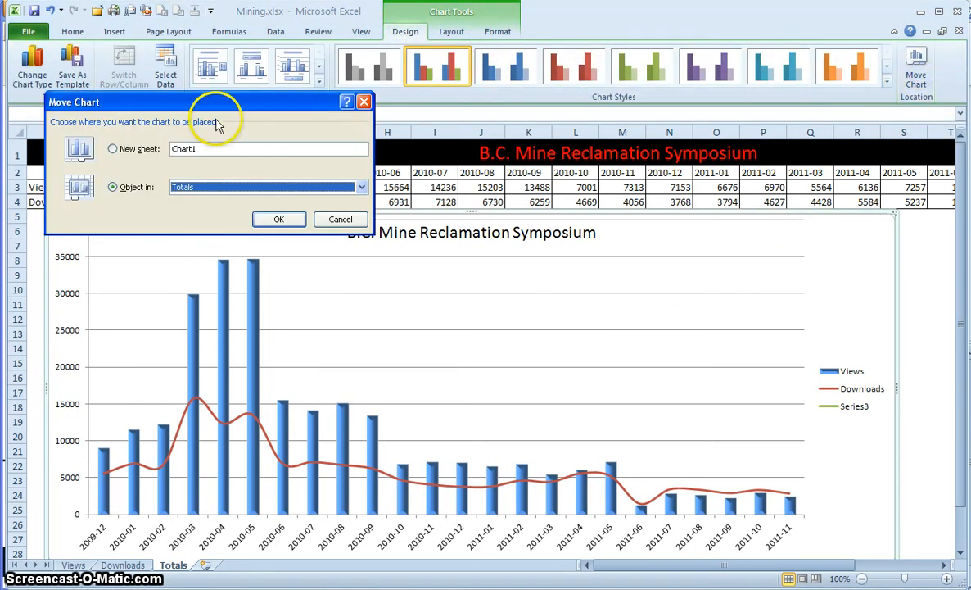
left_click(129, 155)
left_click(277, 220)
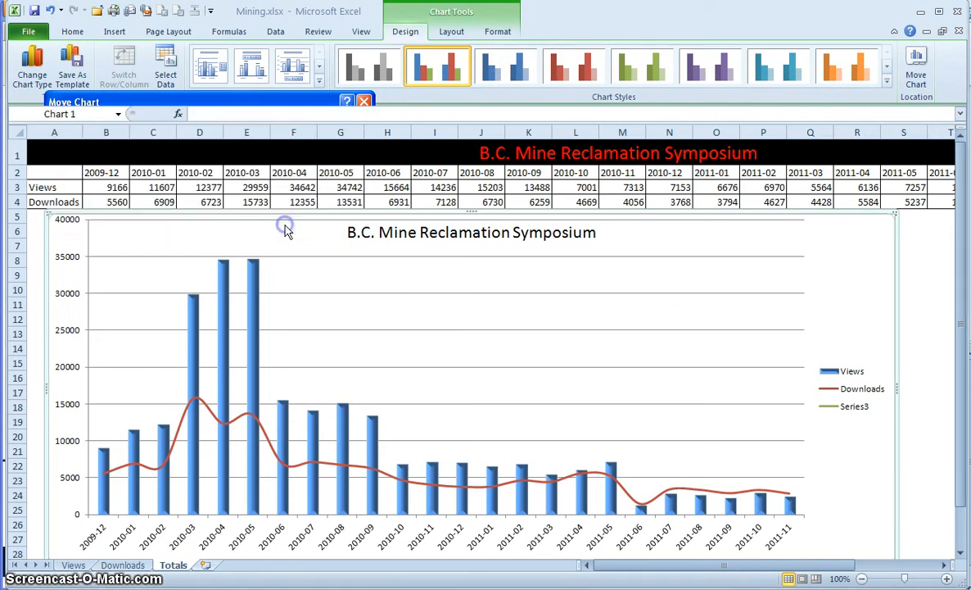